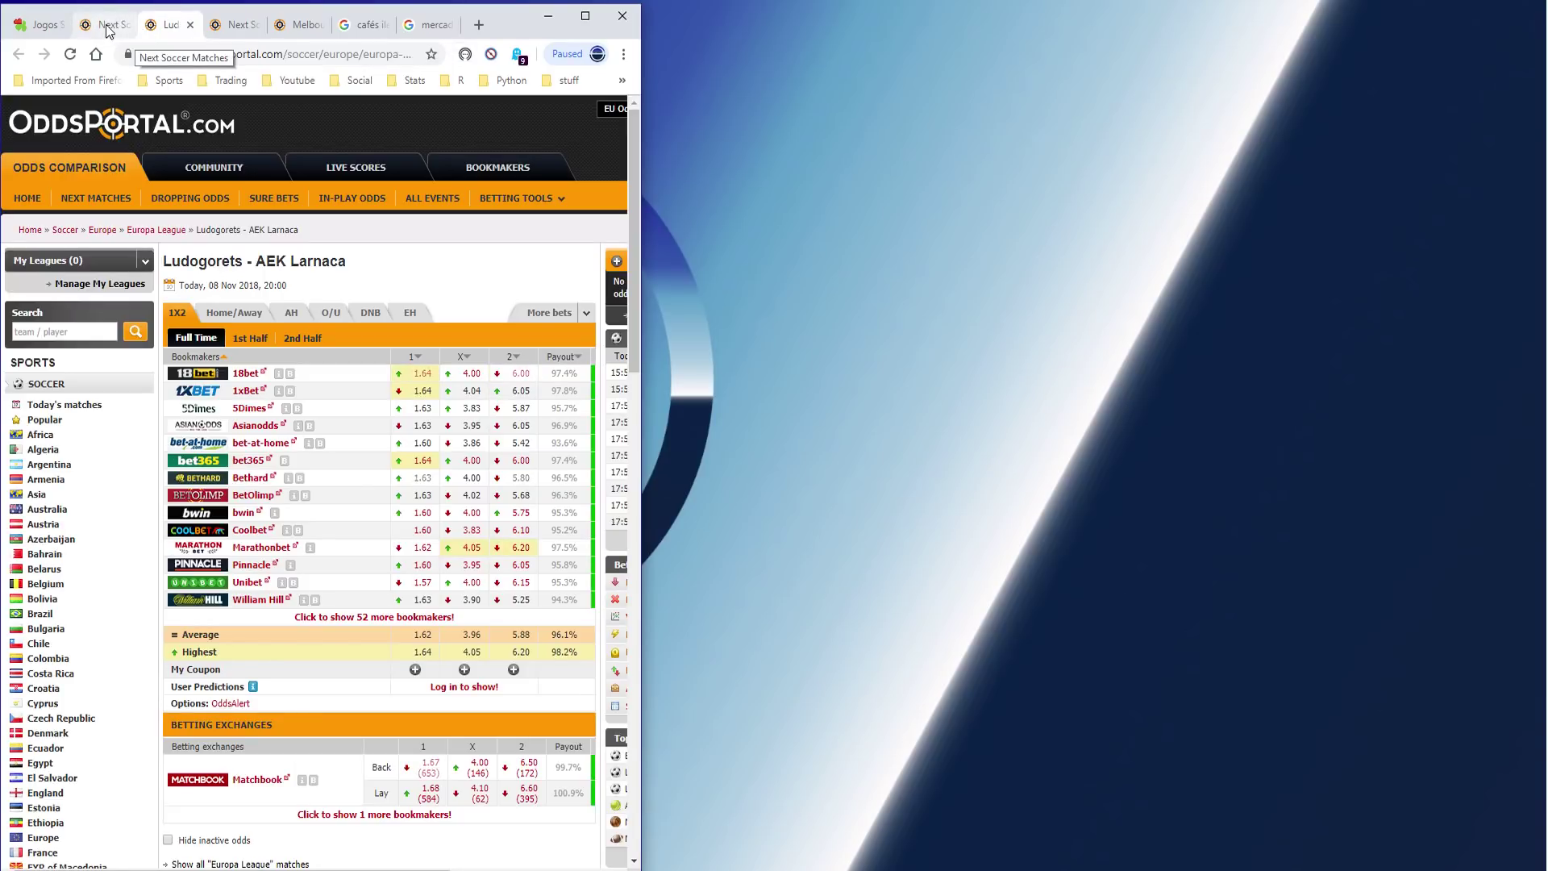
# Bring up the Placard odds page beside the Excel workbook comparing Placard with the market
pyautogui.click(44, 26)
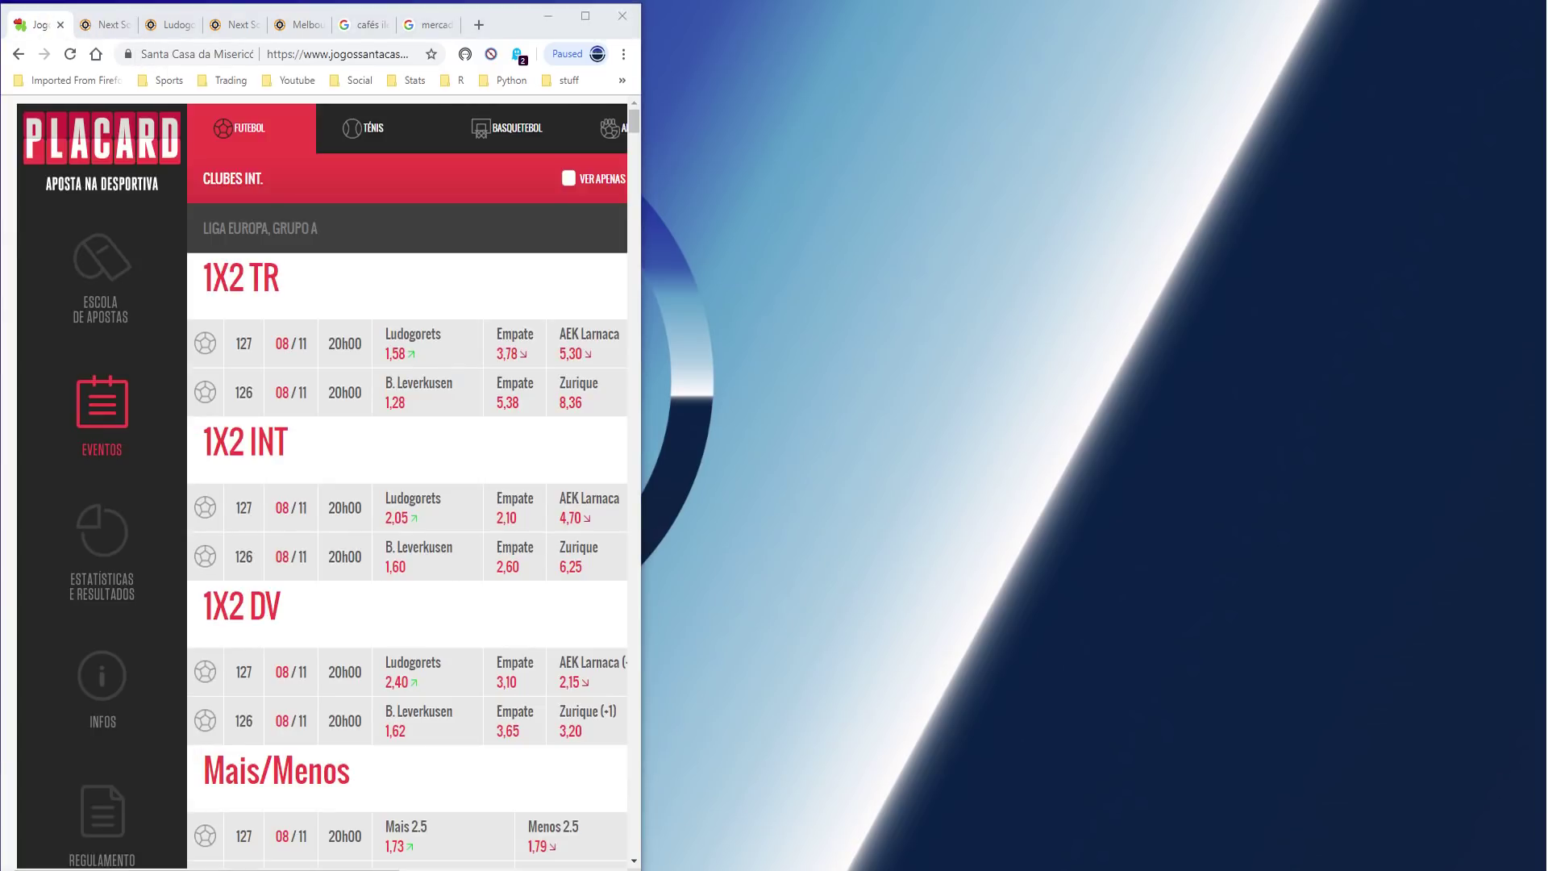
pyautogui.hotkey('alt', 'Tab')
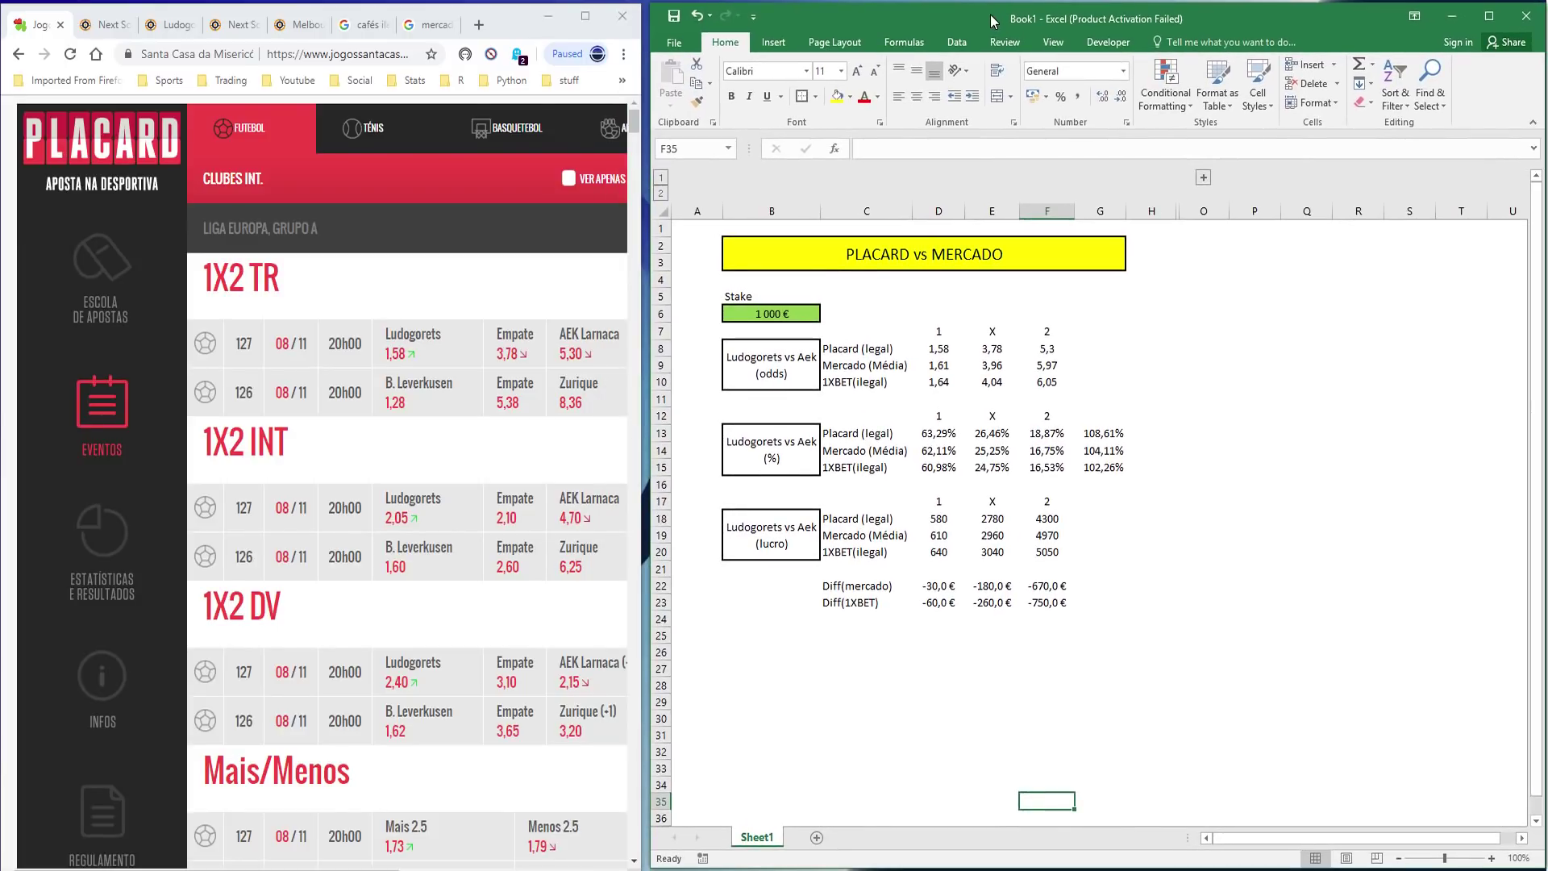
pyautogui.click(1137, 300)
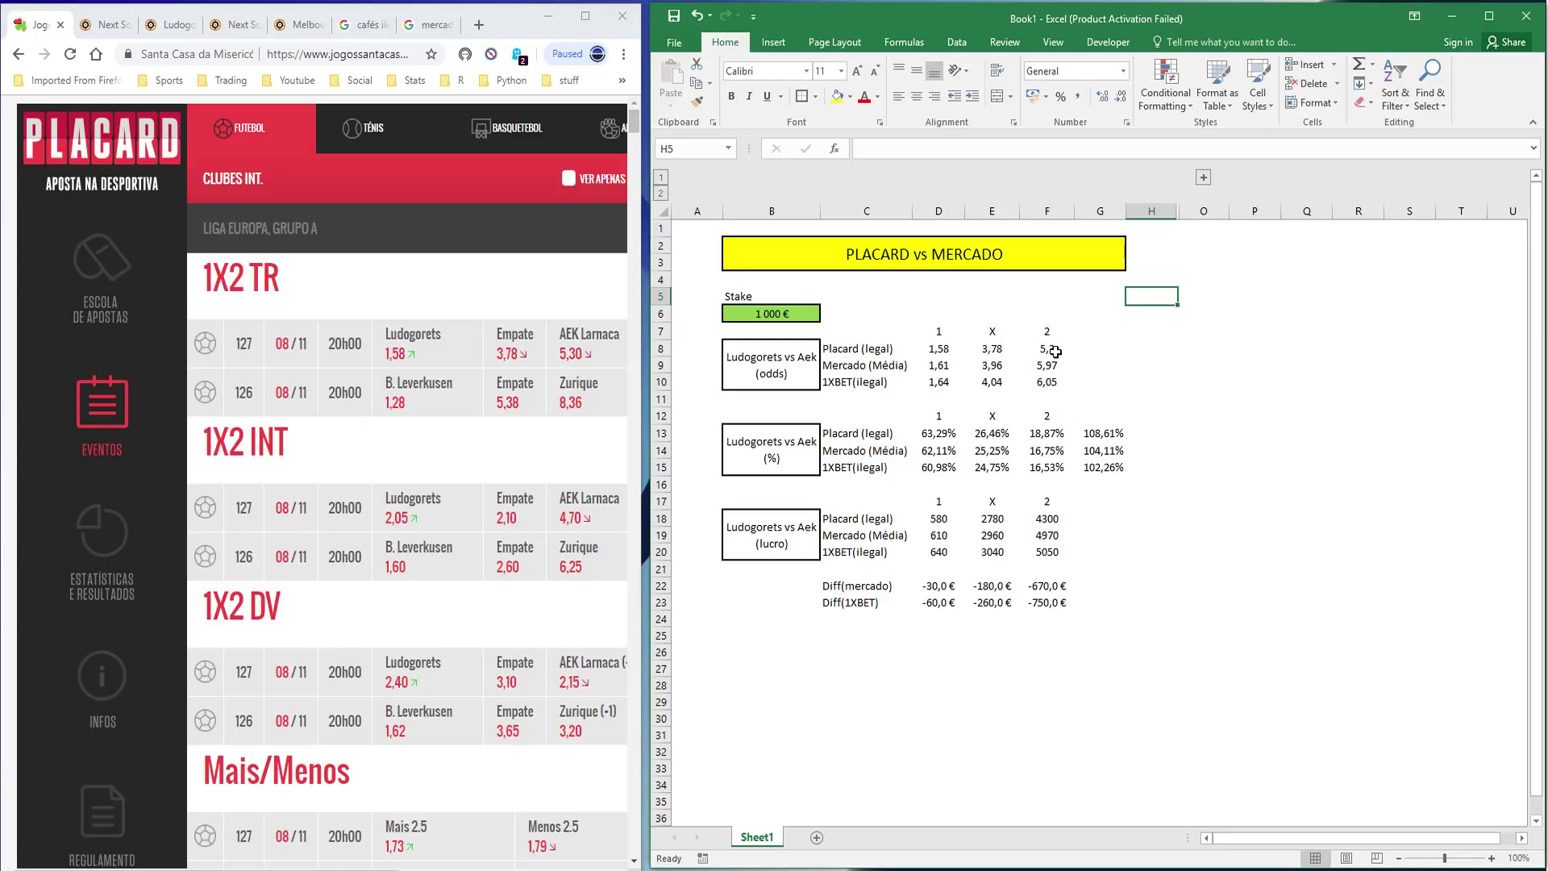
# Using OddsPortal's match list, update the Mercado (Média) odds for Ludogorets vs AEK to 1,62 for outcome 1 and 5,88 for outcome 2
pyautogui.click(109, 24)
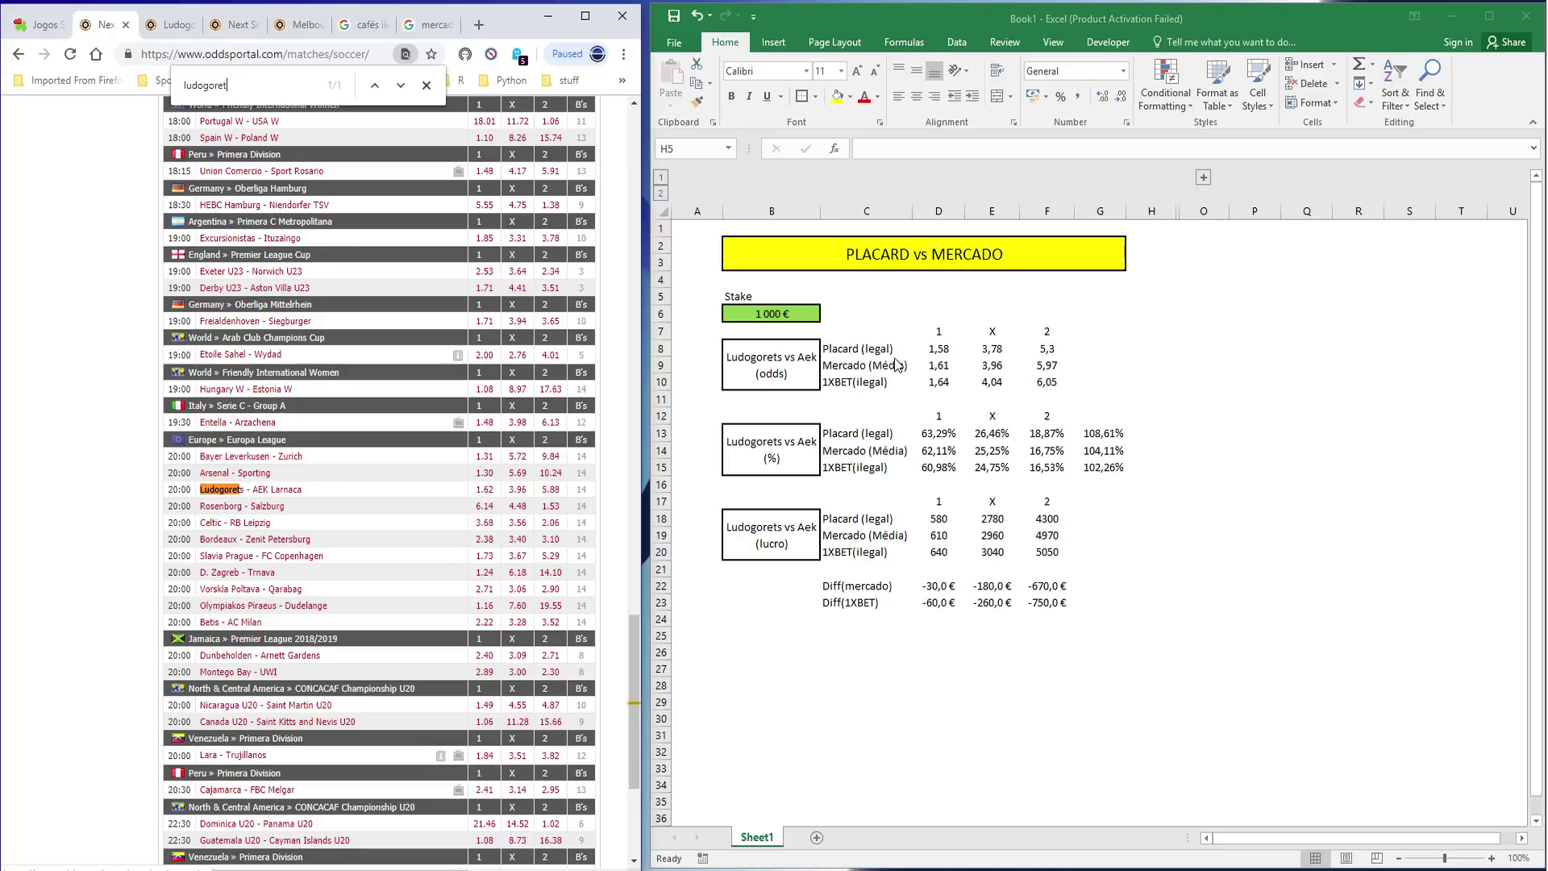
pyautogui.click(939, 364)
pyautogui.write('1,62')
pyautogui.press('Return')
pyautogui.click(944, 366)
pyautogui.press('Right')
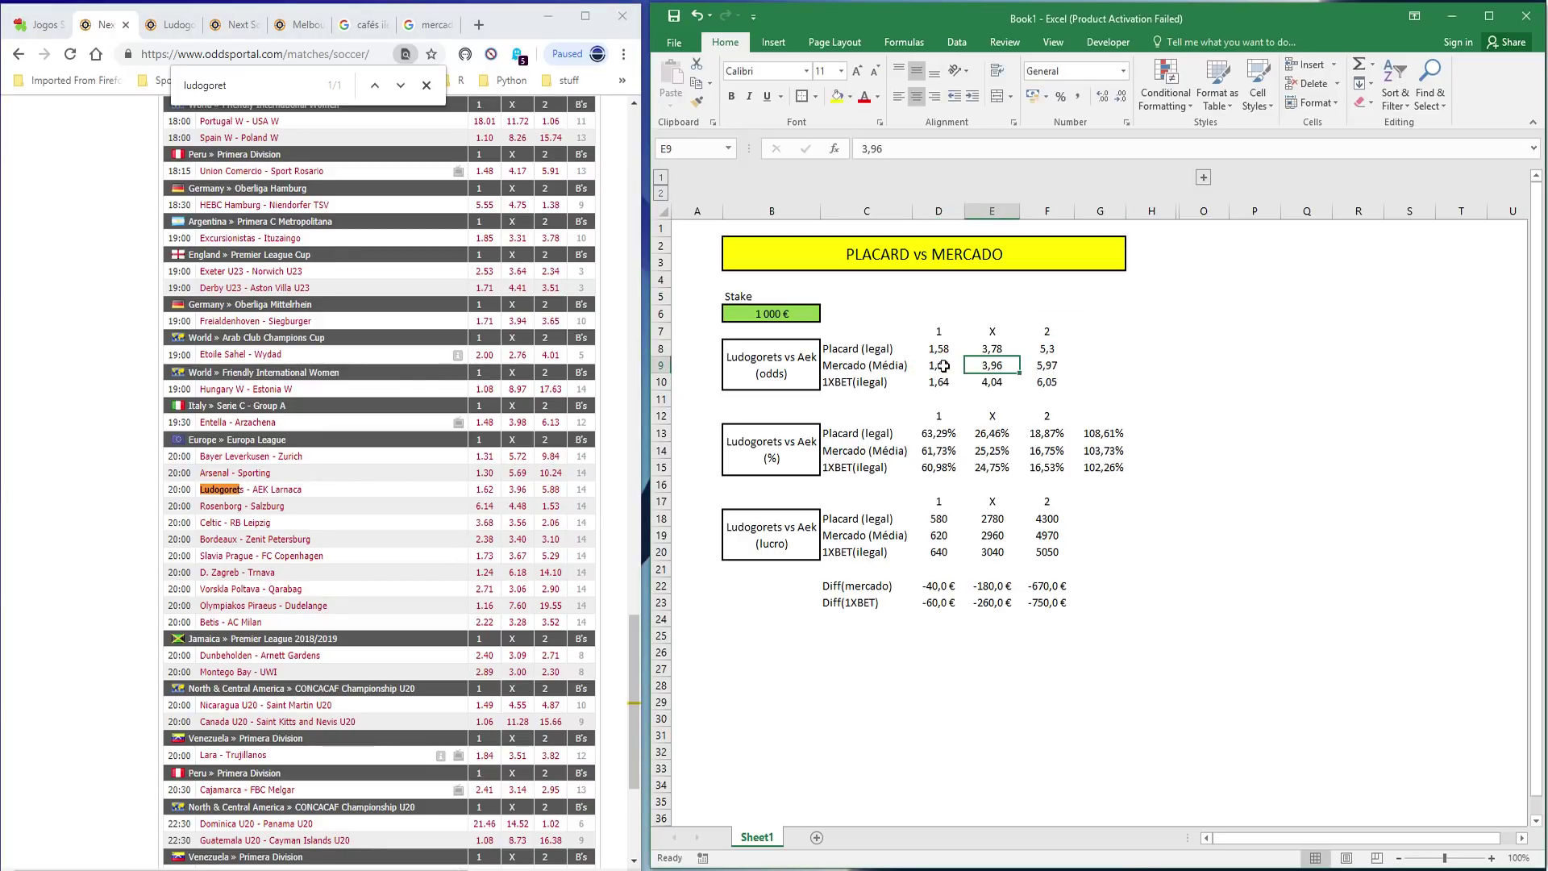
pyautogui.press('Right')
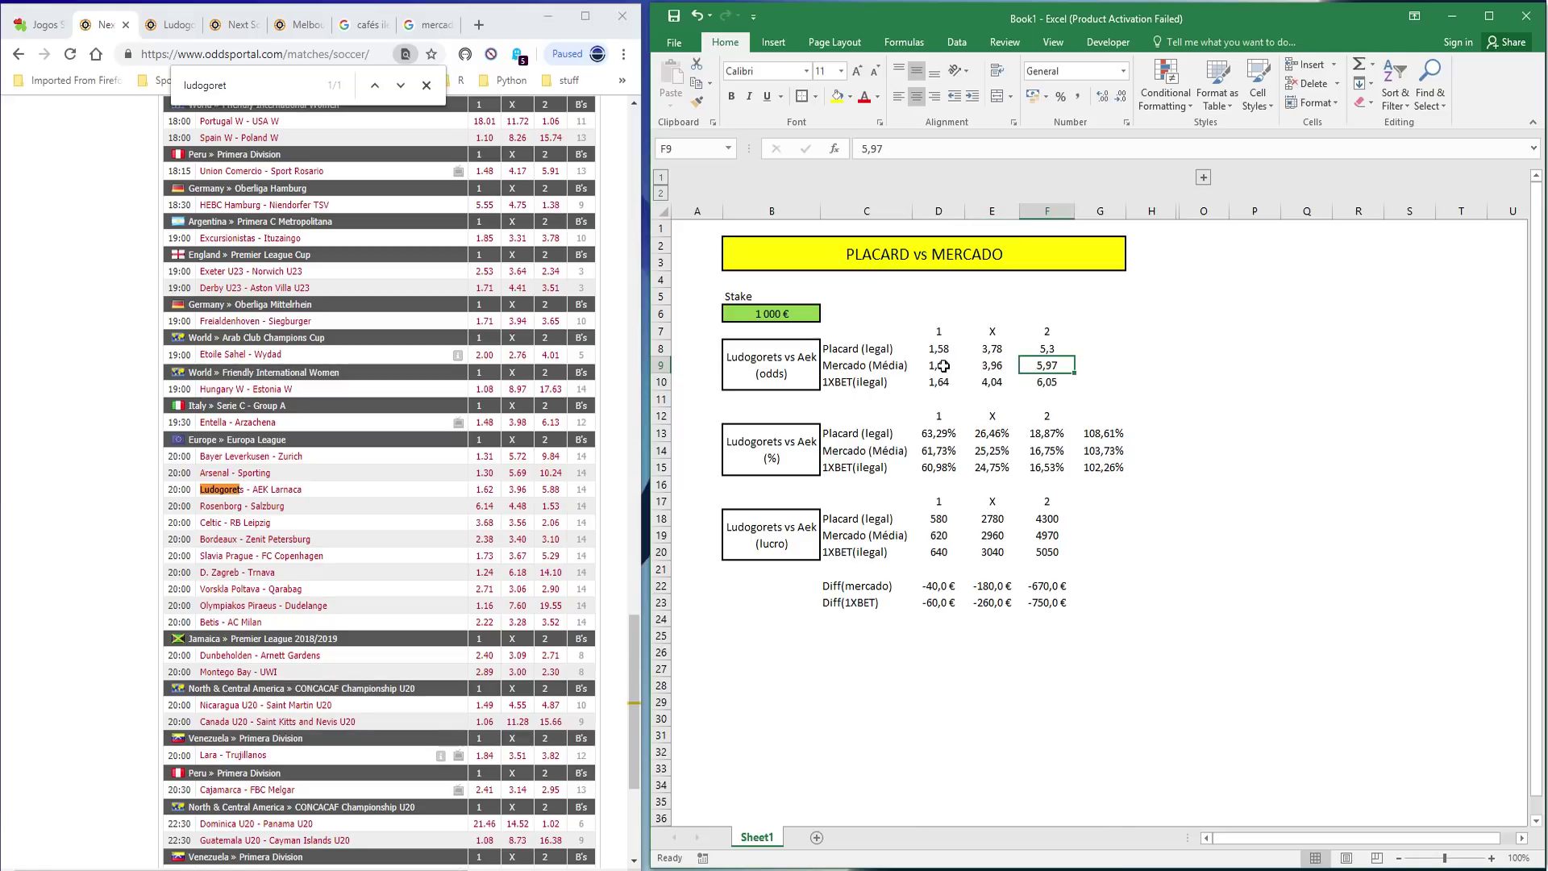
pyautogui.write('5,88')
pyautogui.press('Return')
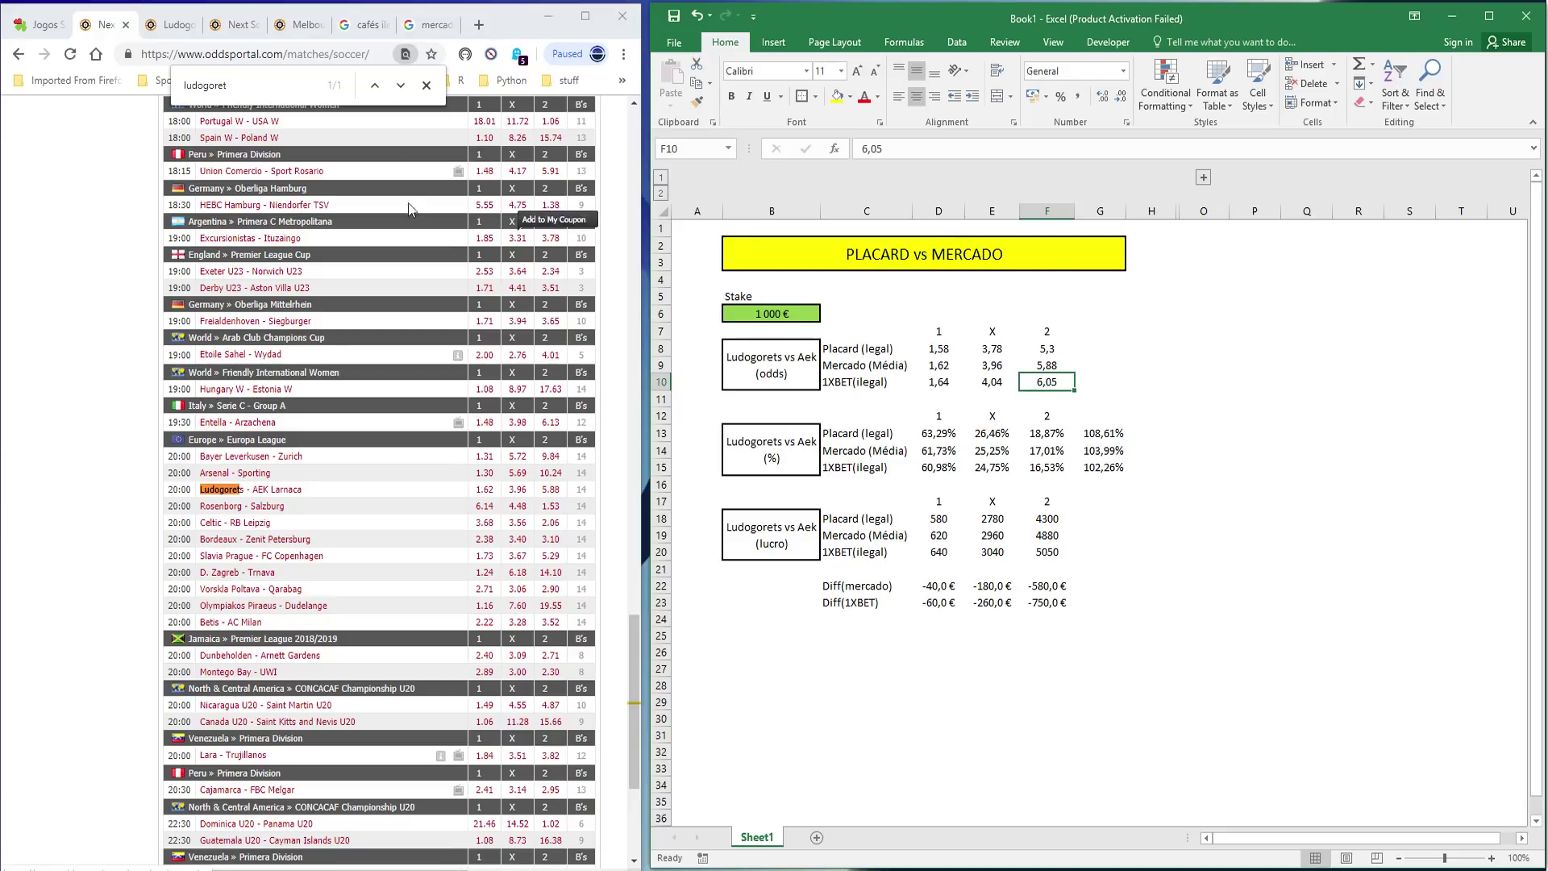
# Check the 1XBET row of the odds table against OddsPortal's Ludogorets - AEK Larnaca match page
pyautogui.click(186, 29)
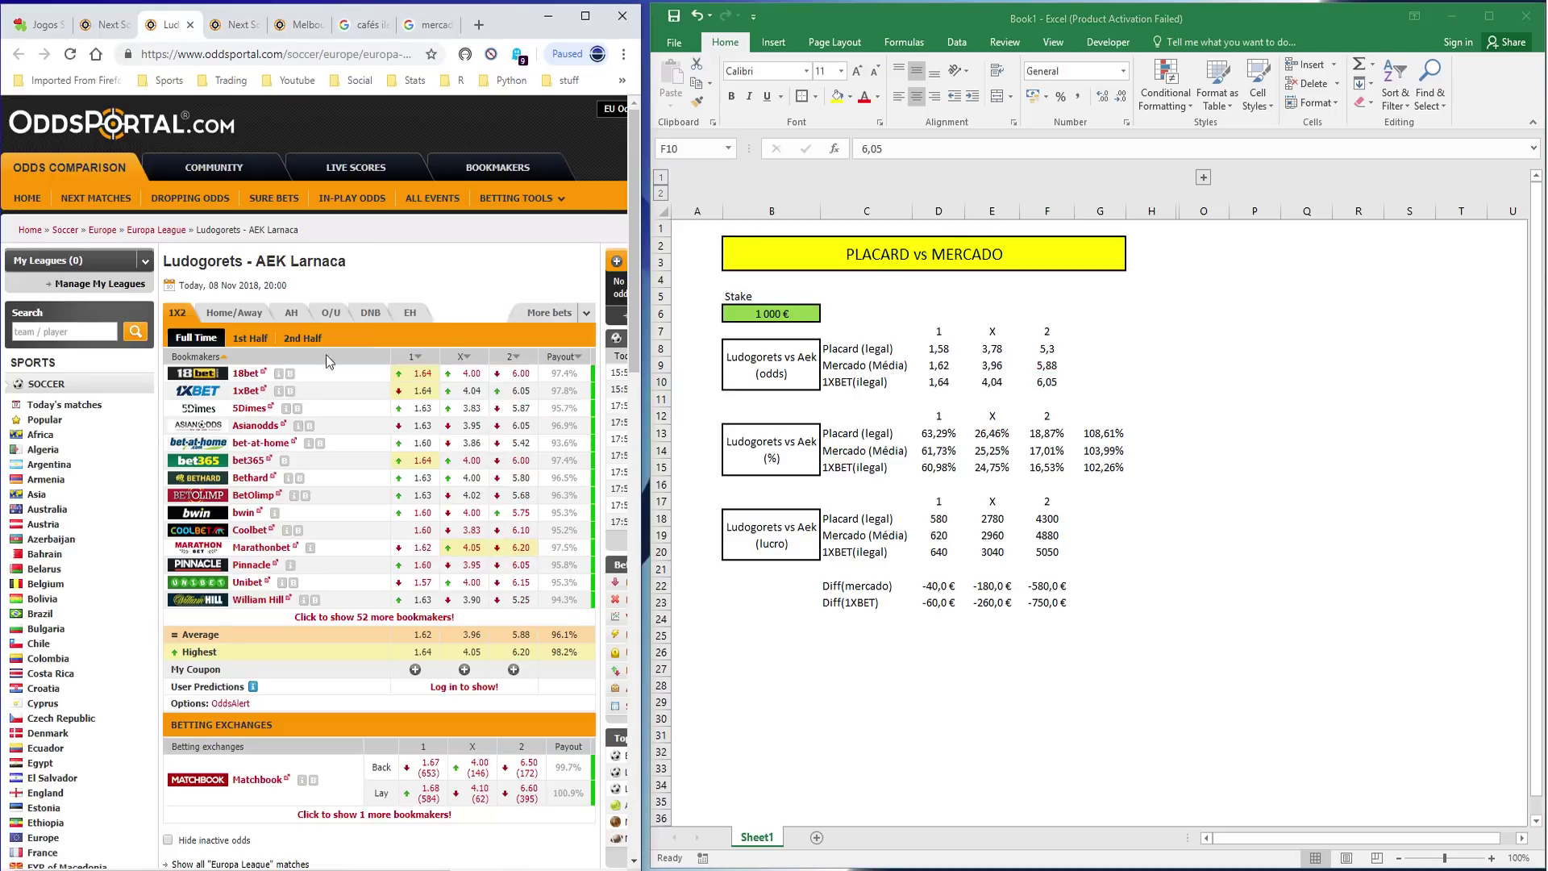
pyautogui.click(944, 384)
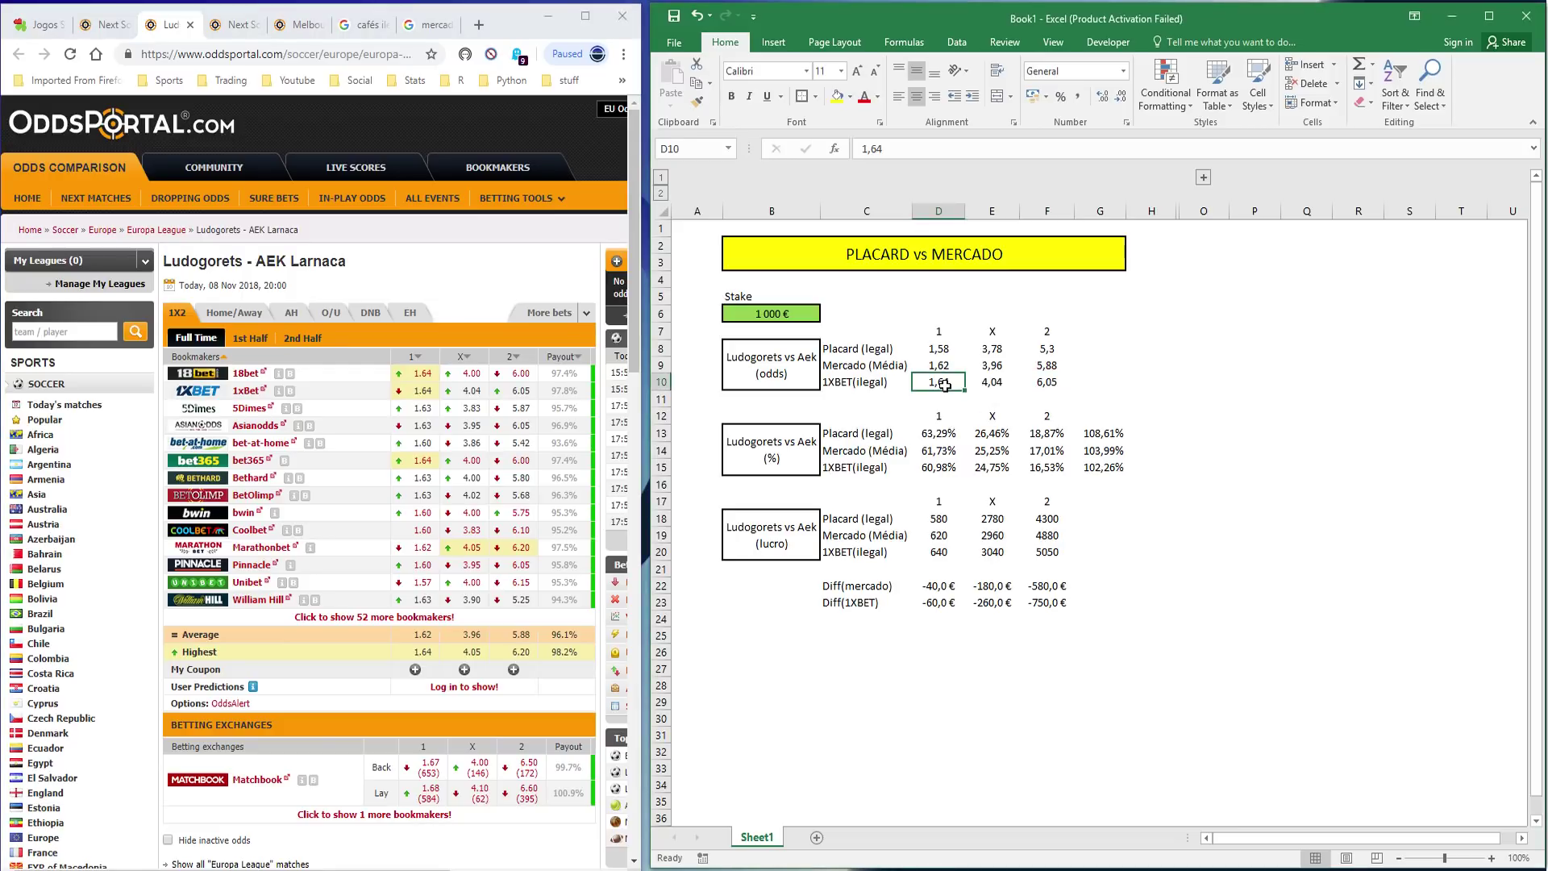
pyautogui.click(999, 388)
pyautogui.click(1052, 384)
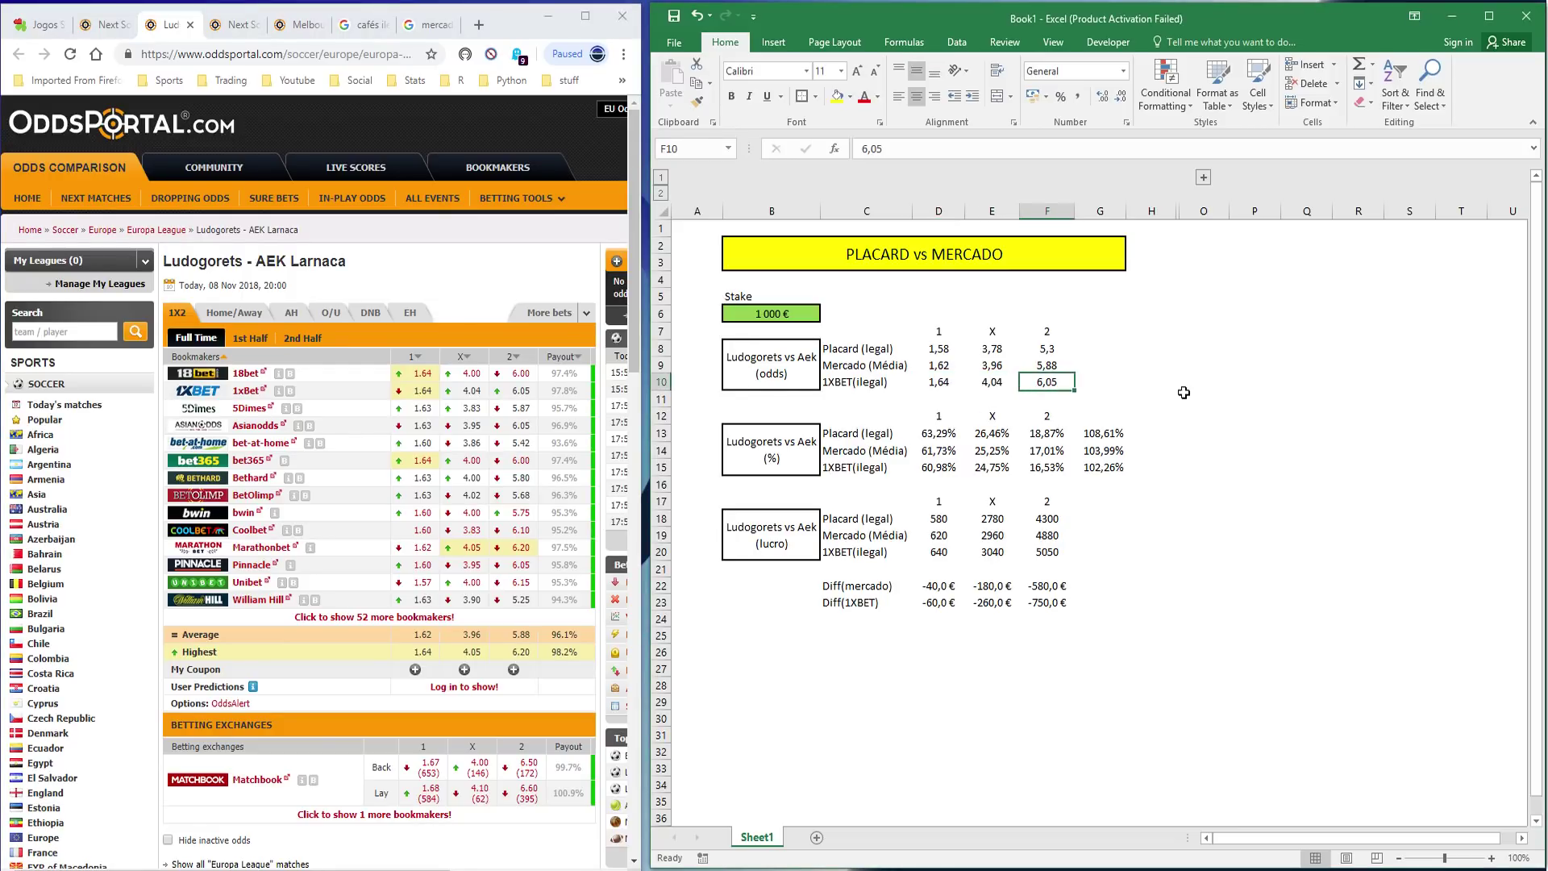
pyautogui.click(1183, 396)
pyautogui.moveTo(939, 348); pyautogui.dragTo(1044, 380)
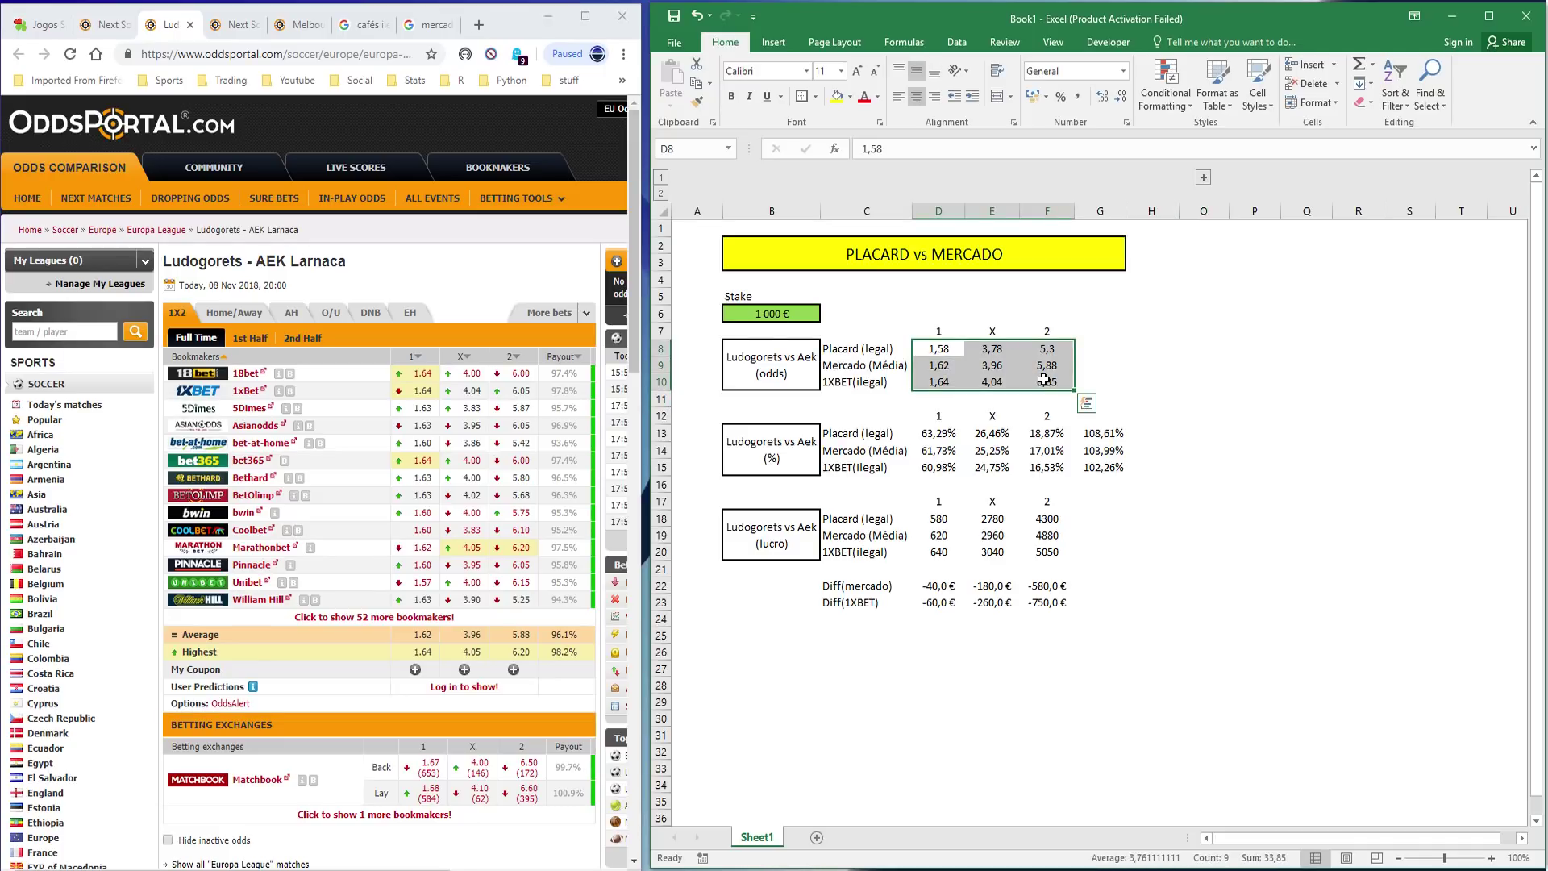
# Examine how the percentage table derives each outcome's implied probability from the odds for Placard, Mercado and 1XBET
pyautogui.click(943, 433)
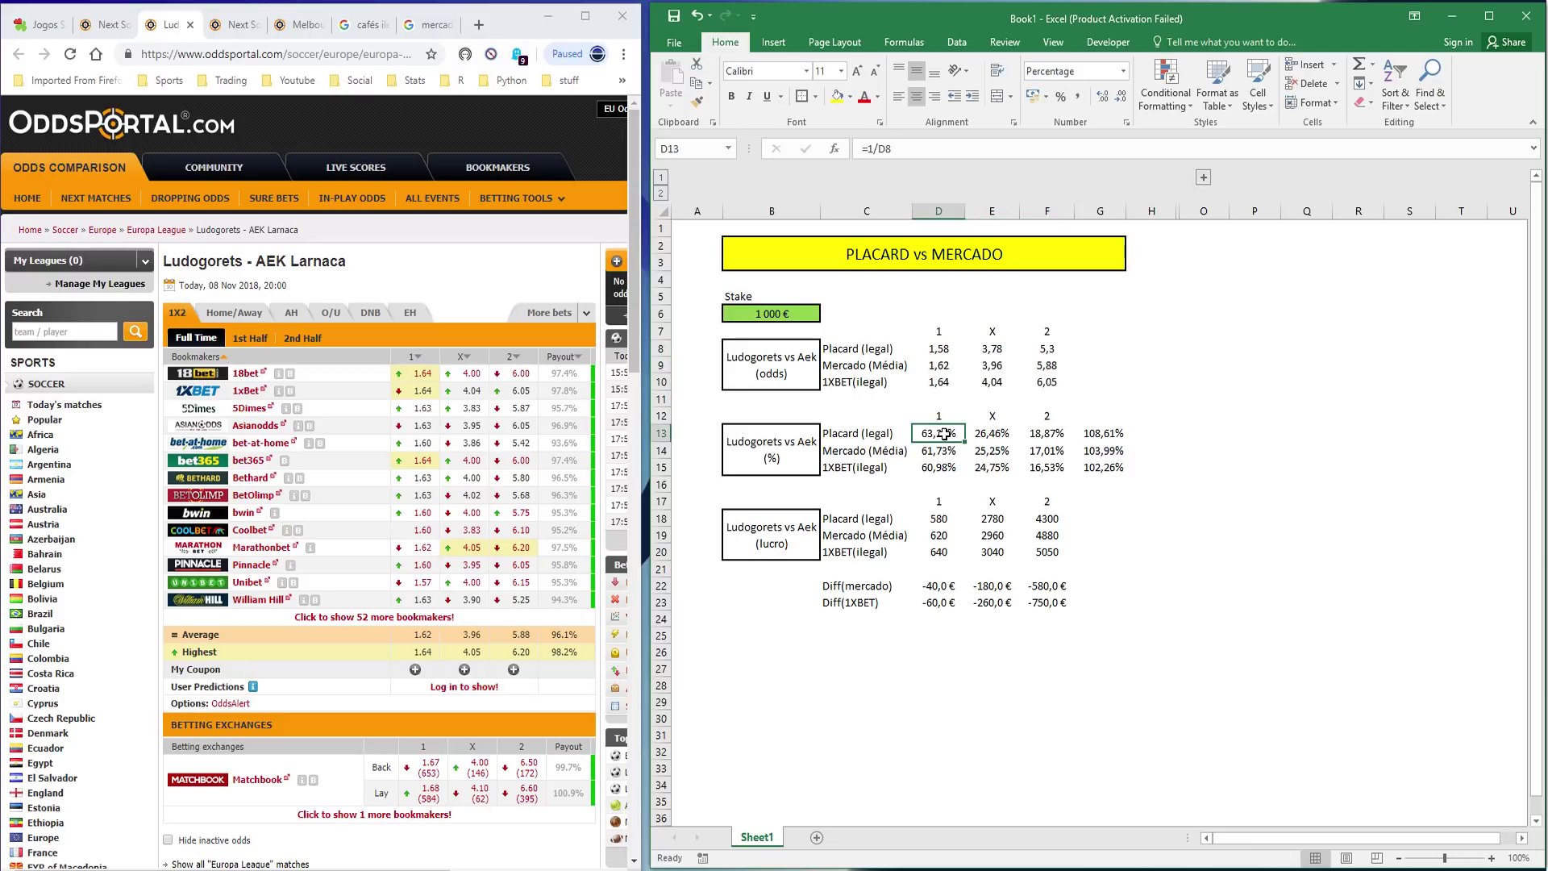
pyautogui.click(942, 353)
pyautogui.click(945, 415)
pyautogui.click(950, 435)
pyautogui.moveTo(951, 436); pyautogui.dragTo(1036, 464)
pyautogui.click(945, 437)
pyautogui.click(887, 452)
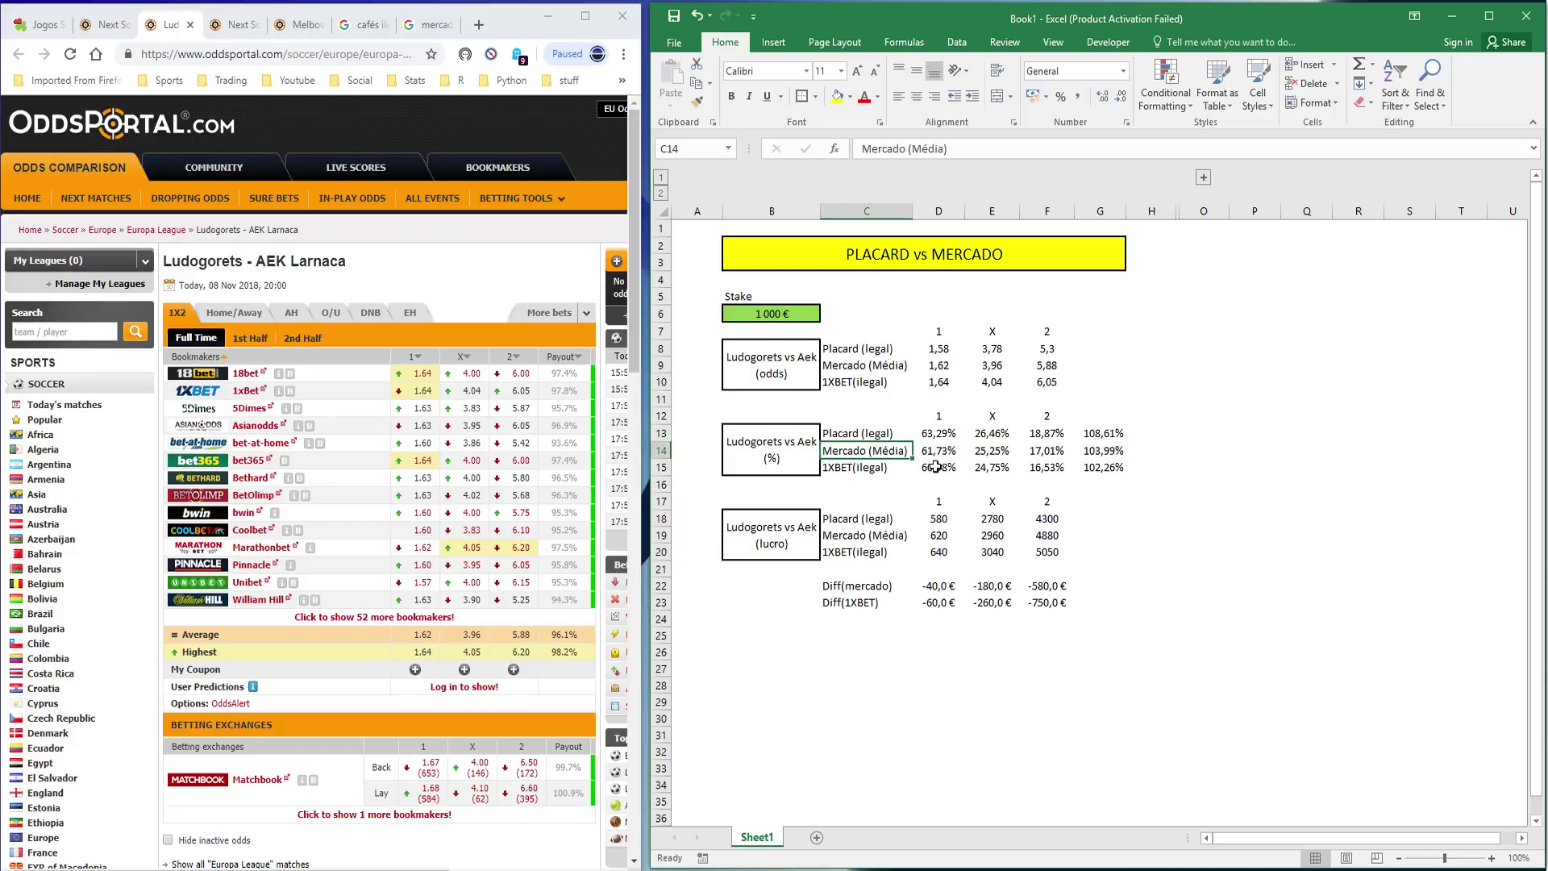
pyautogui.click(935, 467)
pyautogui.click(945, 435)
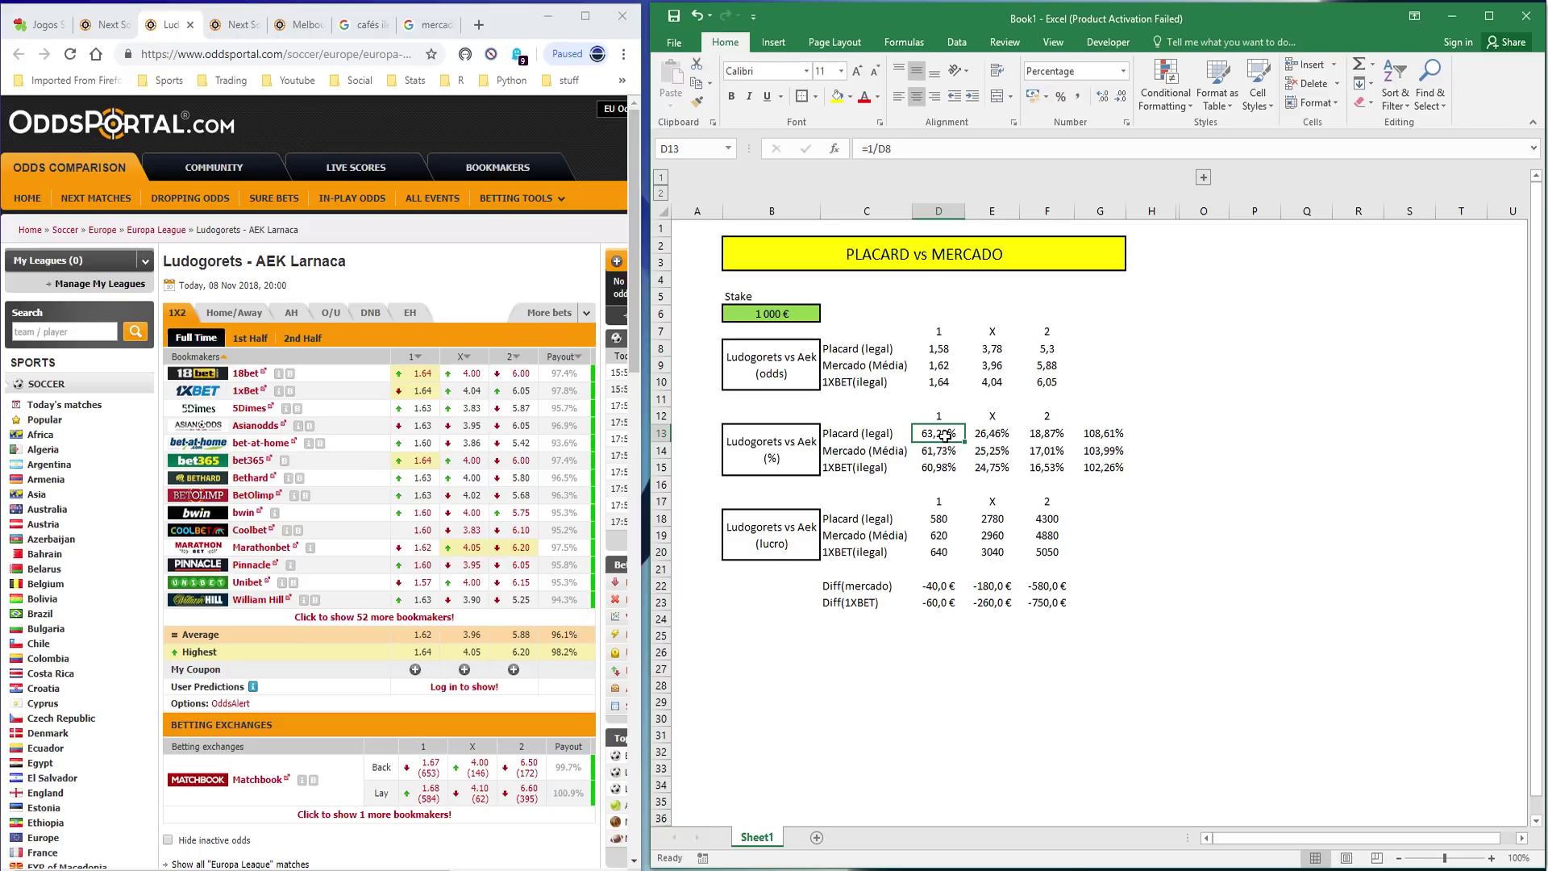
# Inspect Placard's three outcome probabilities and the formula that sums them
pyautogui.click(1084, 435)
pyautogui.click(955, 435)
pyautogui.moveTo(979, 435); pyautogui.dragTo(1048, 436)
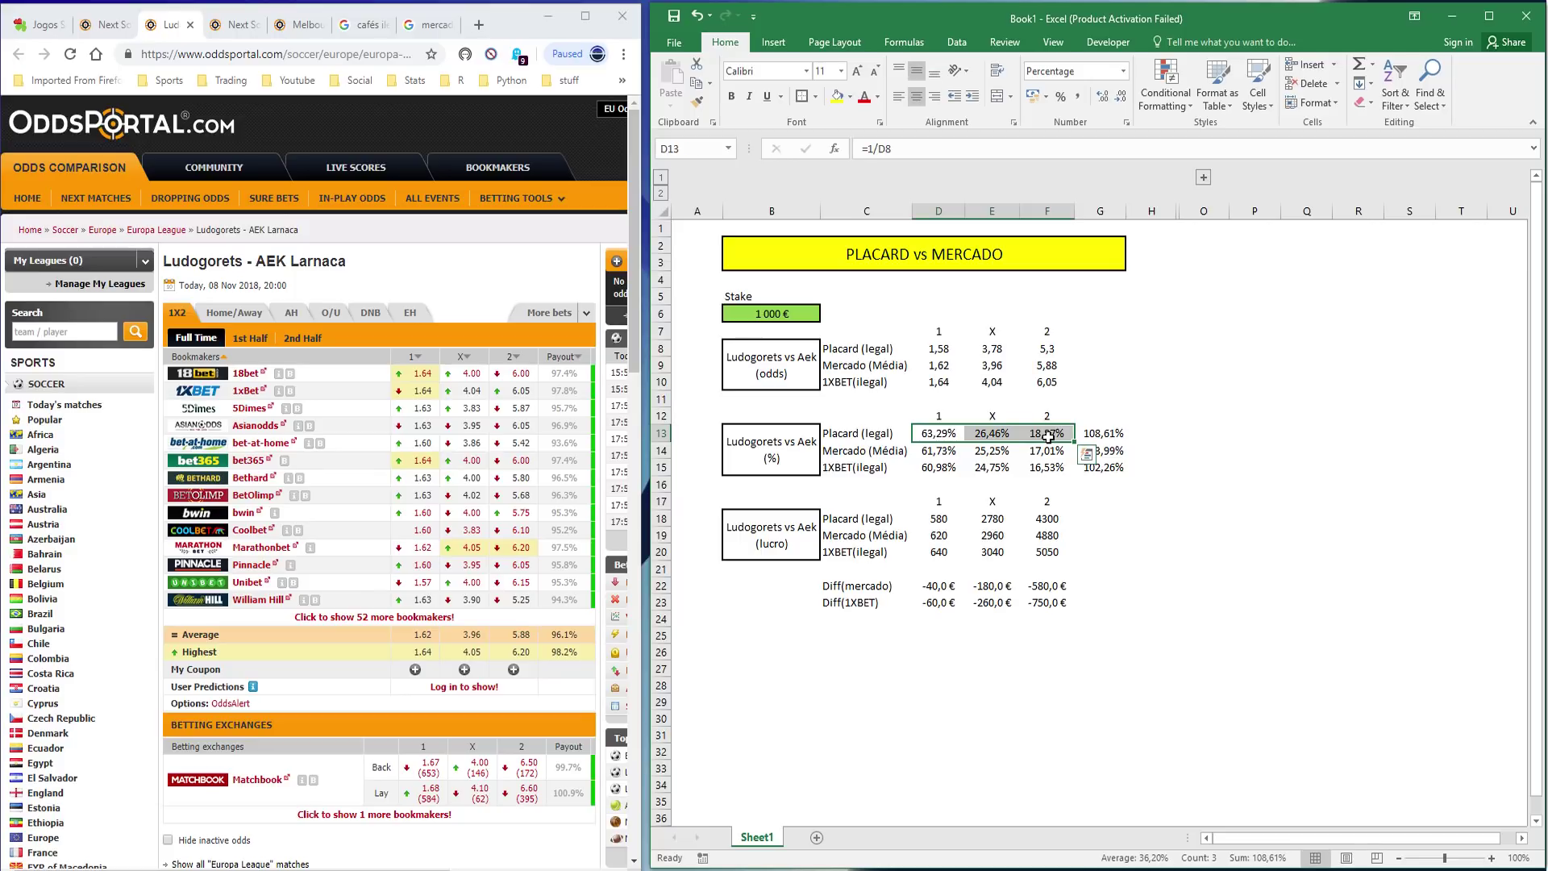
pyautogui.click(1090, 436)
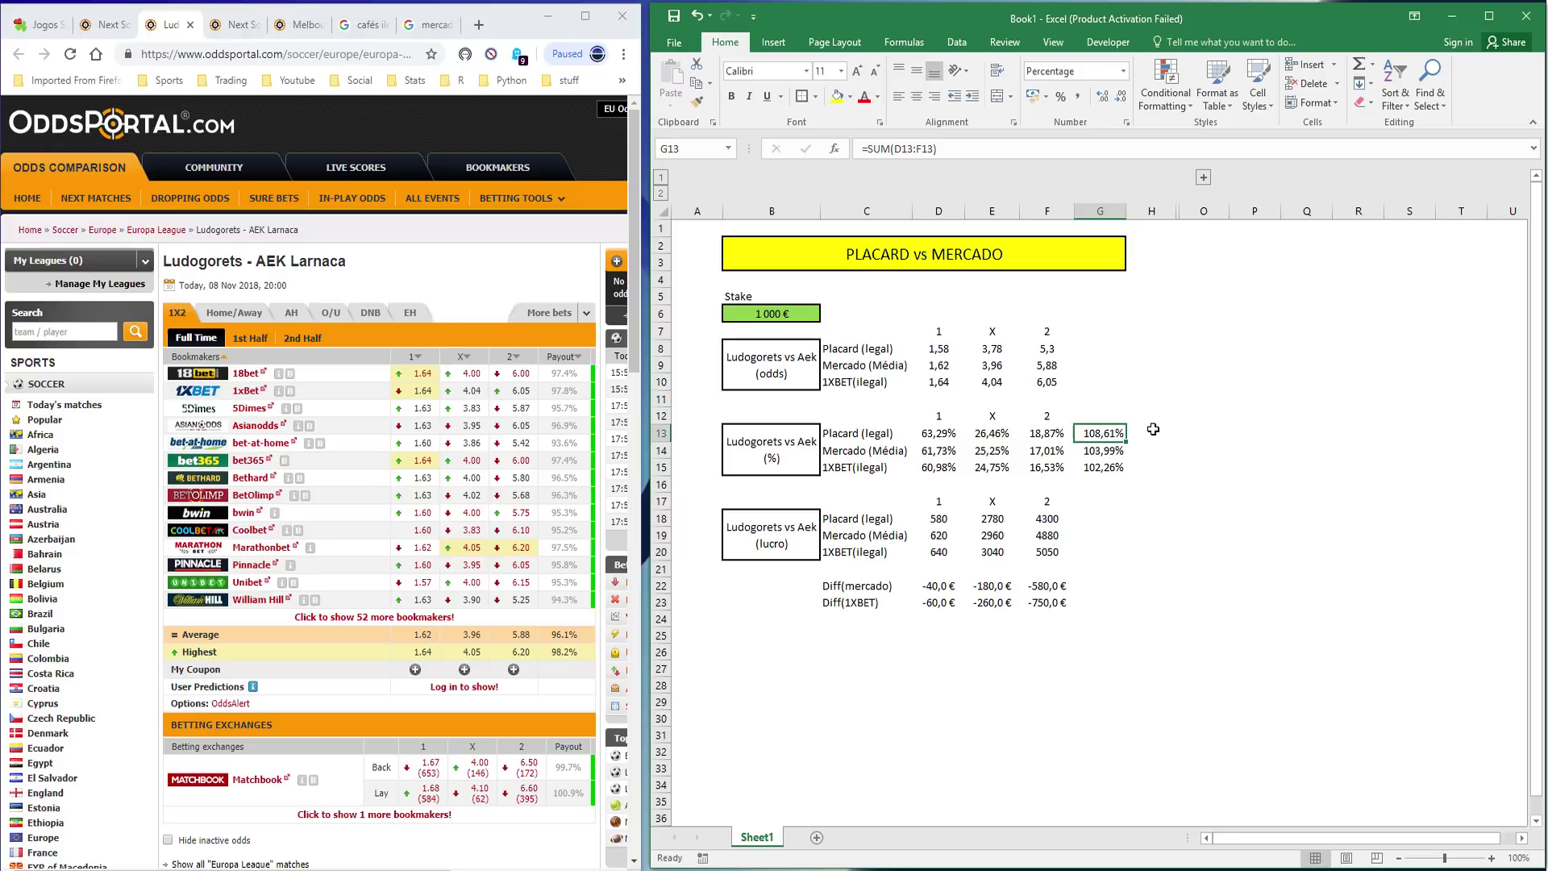
# Compare the Ludogorets vs AEK Larnaca odds on the Placard page with OddsPortal's match list
pyautogui.click(39, 24)
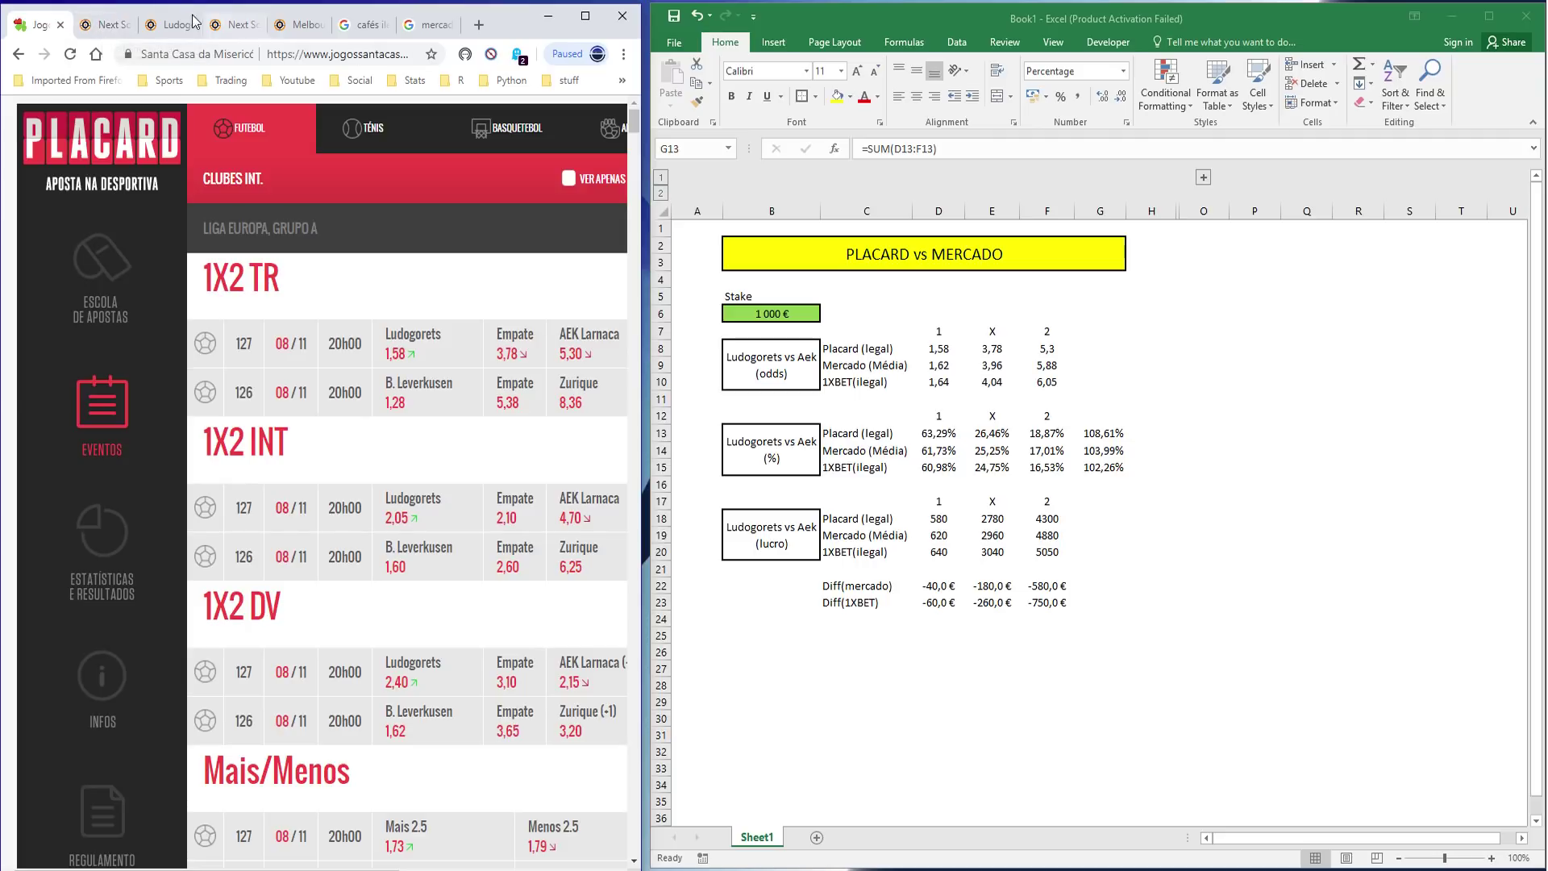
pyautogui.click(107, 24)
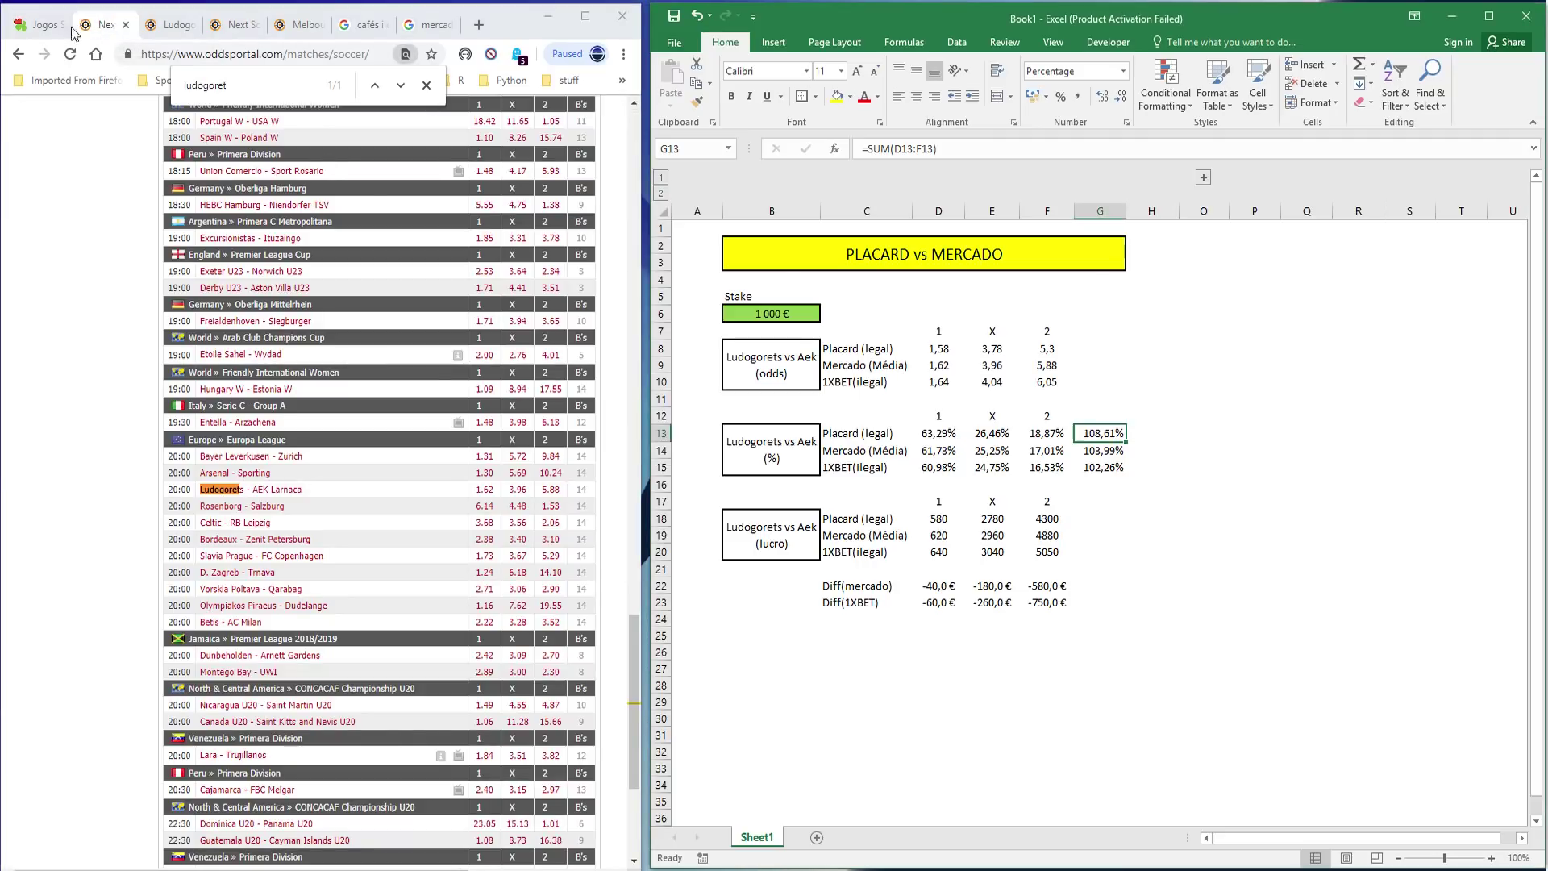
pyautogui.hotkey('ctrl', 'shift', 'Tab')
# Review Placard's total implied probability in the percentage table together with the three outcome percentages behind it
pyautogui.click(1082, 433)
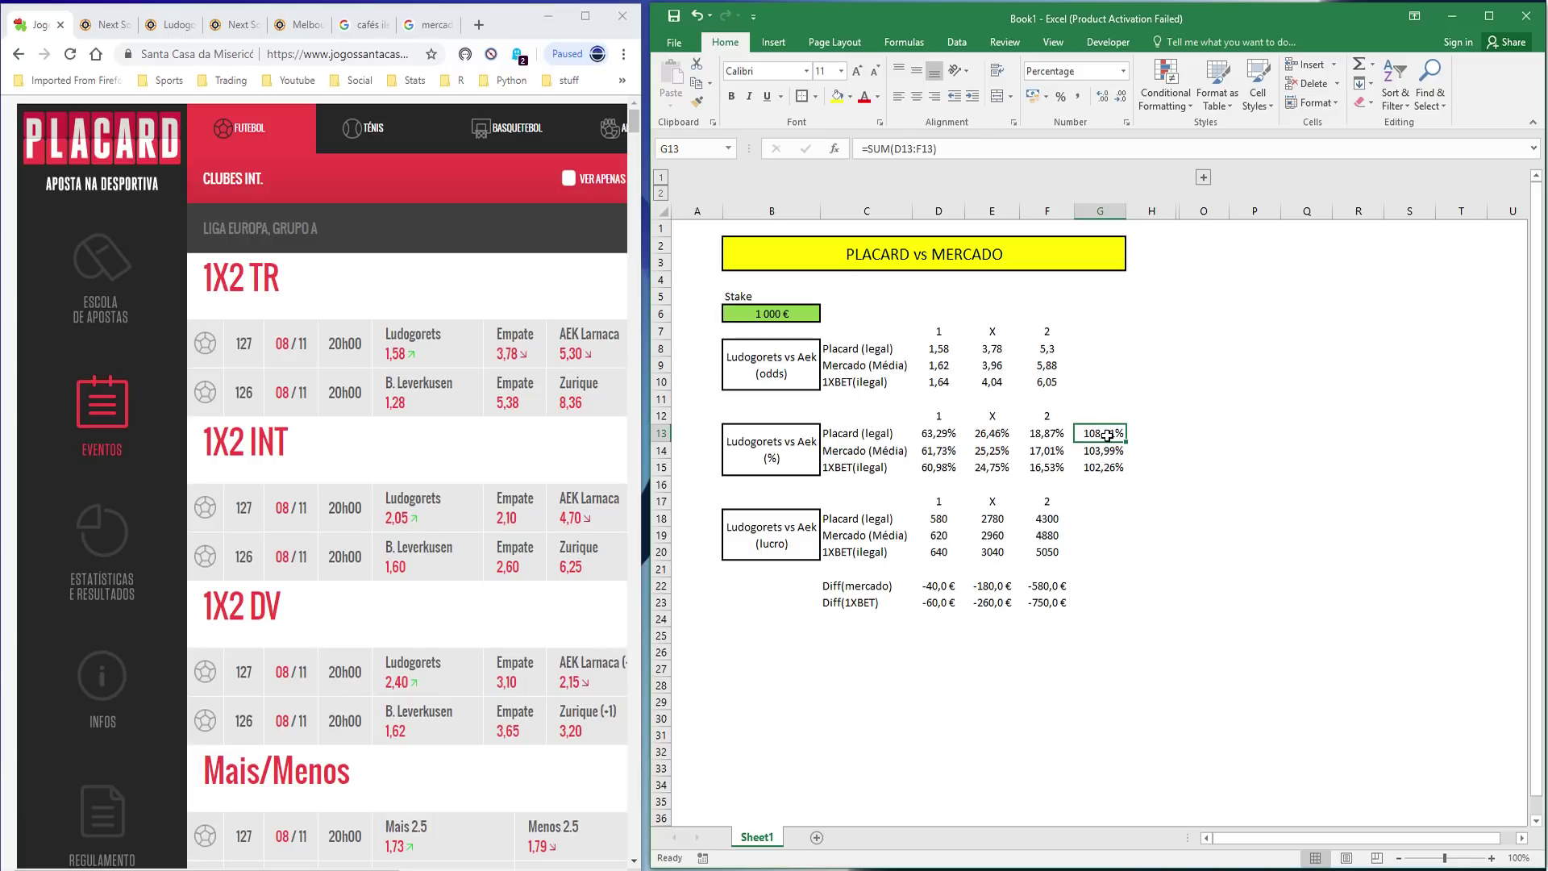
pyautogui.press('Right')
pyautogui.press('Right')
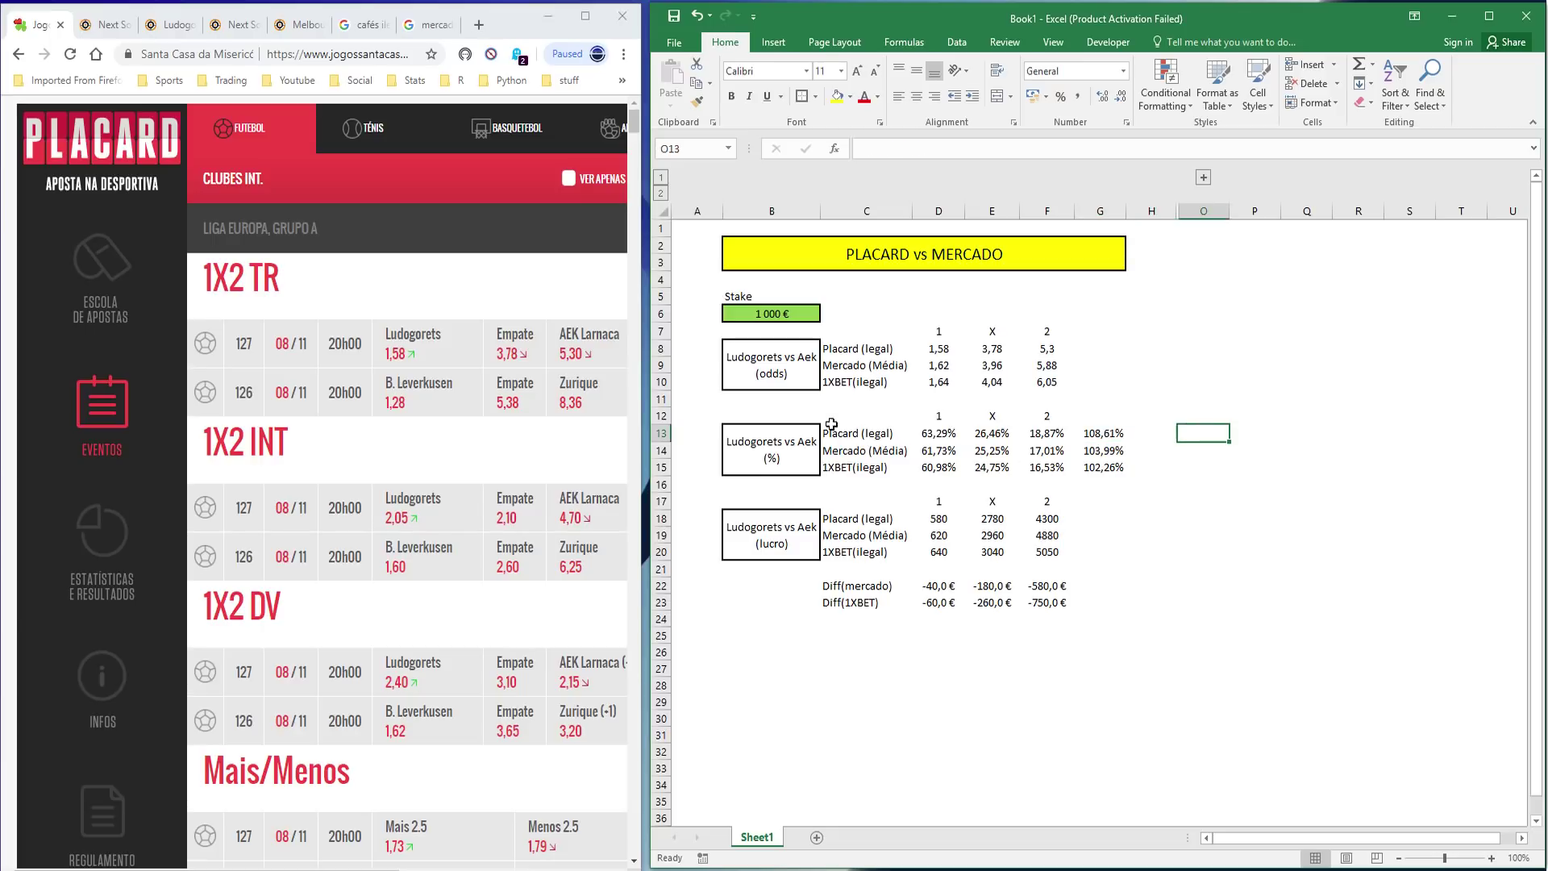
pyautogui.moveTo(941, 435); pyautogui.dragTo(1101, 433)
pyautogui.click(1103, 432)
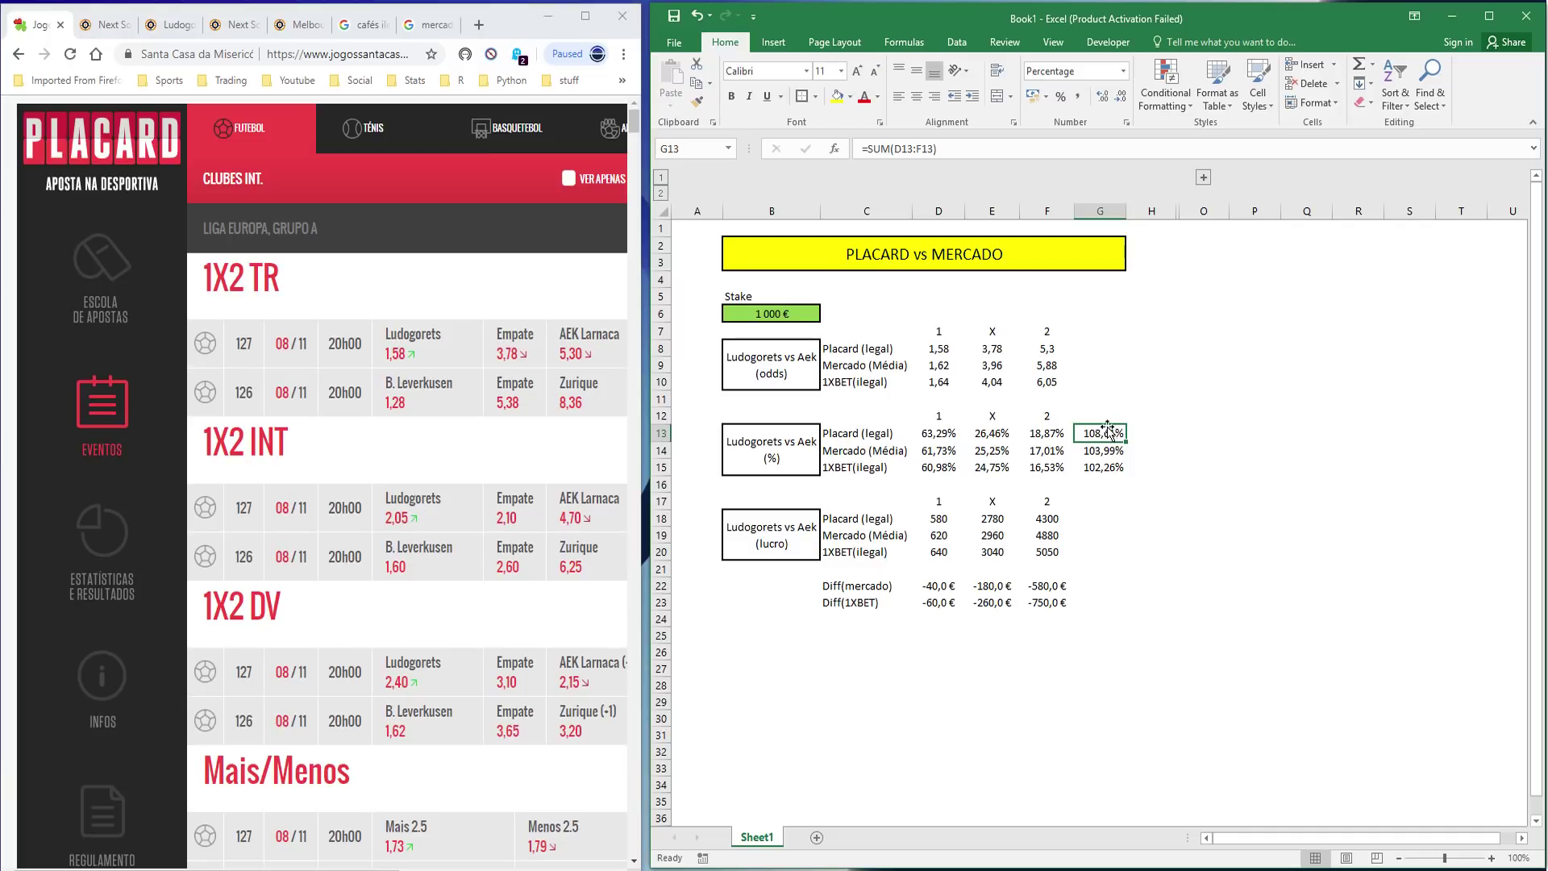
pyautogui.click(1209, 416)
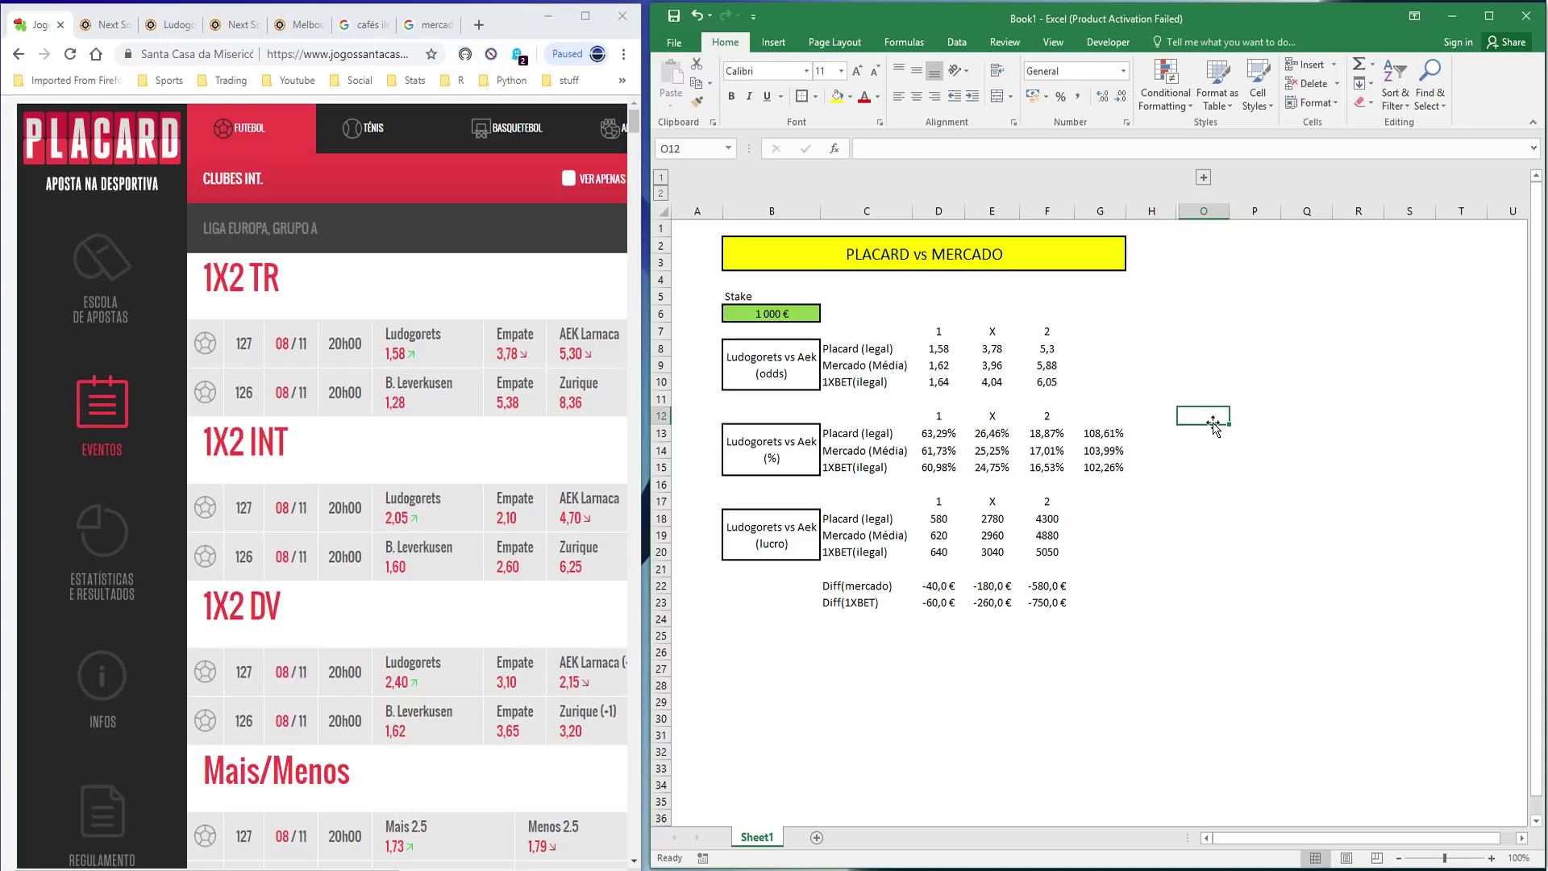
pyautogui.click(1091, 433)
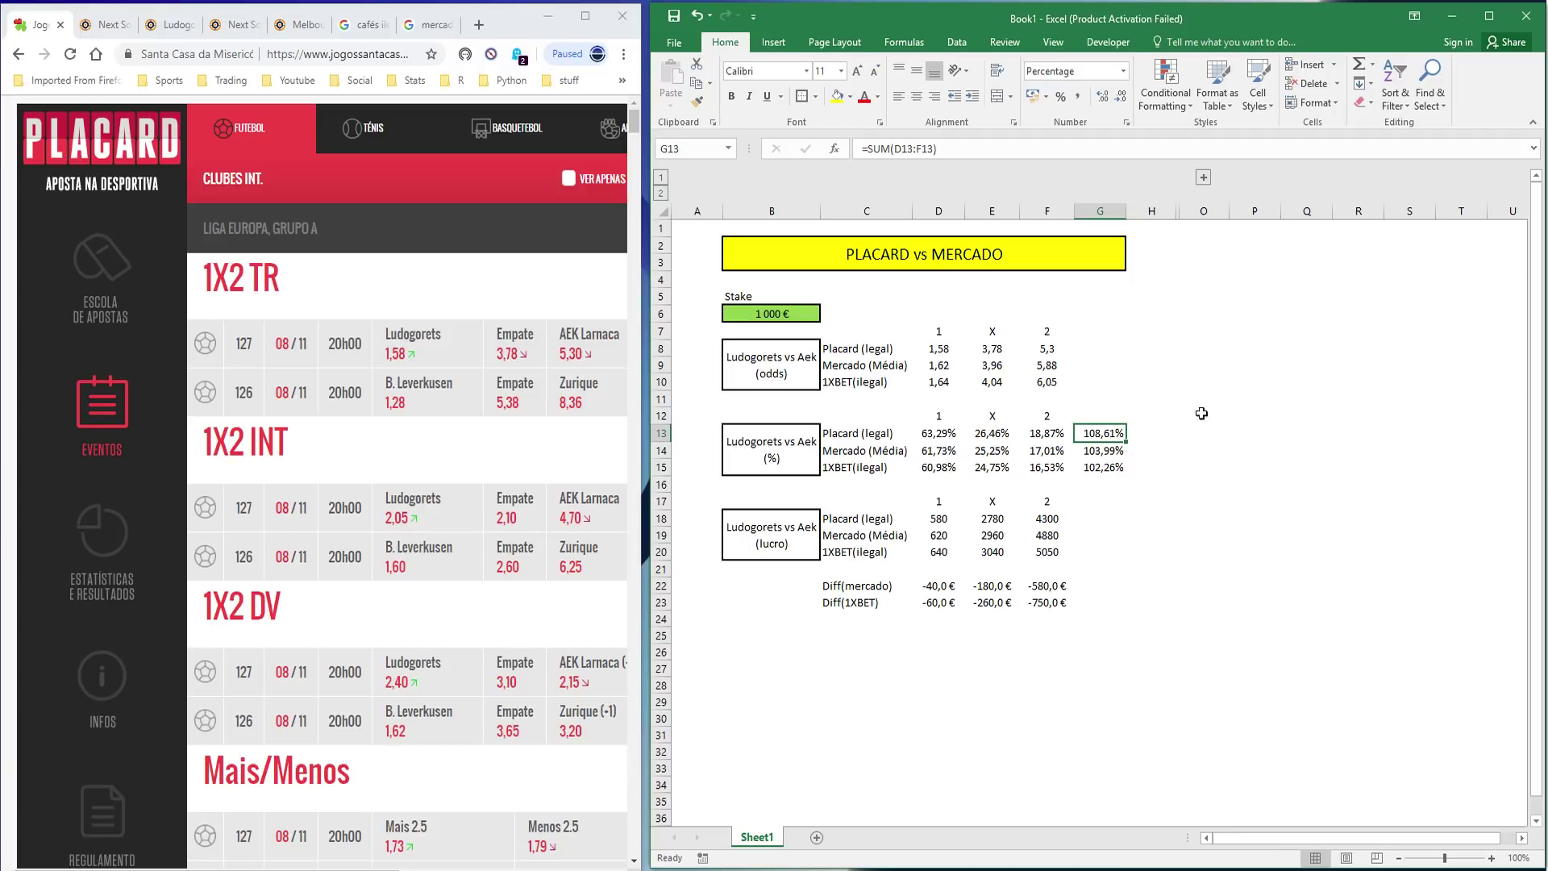
pyautogui.moveTo(934, 427); pyautogui.dragTo(1044, 433)
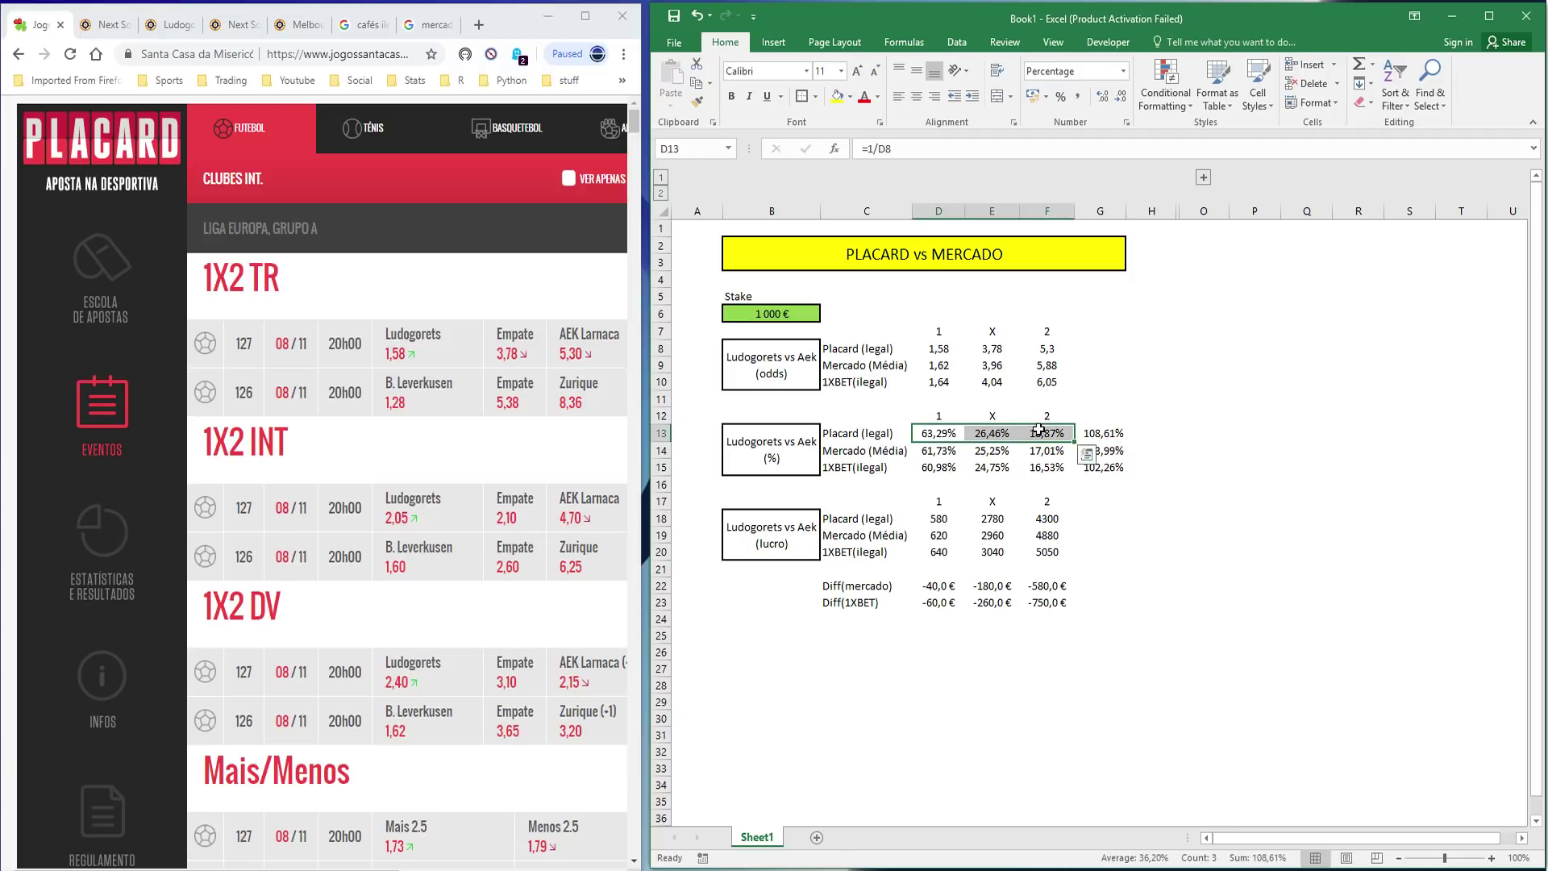
# Review the profit table and inspect the Diff(mercado) formula for outcome 1
pyautogui.click(1166, 370)
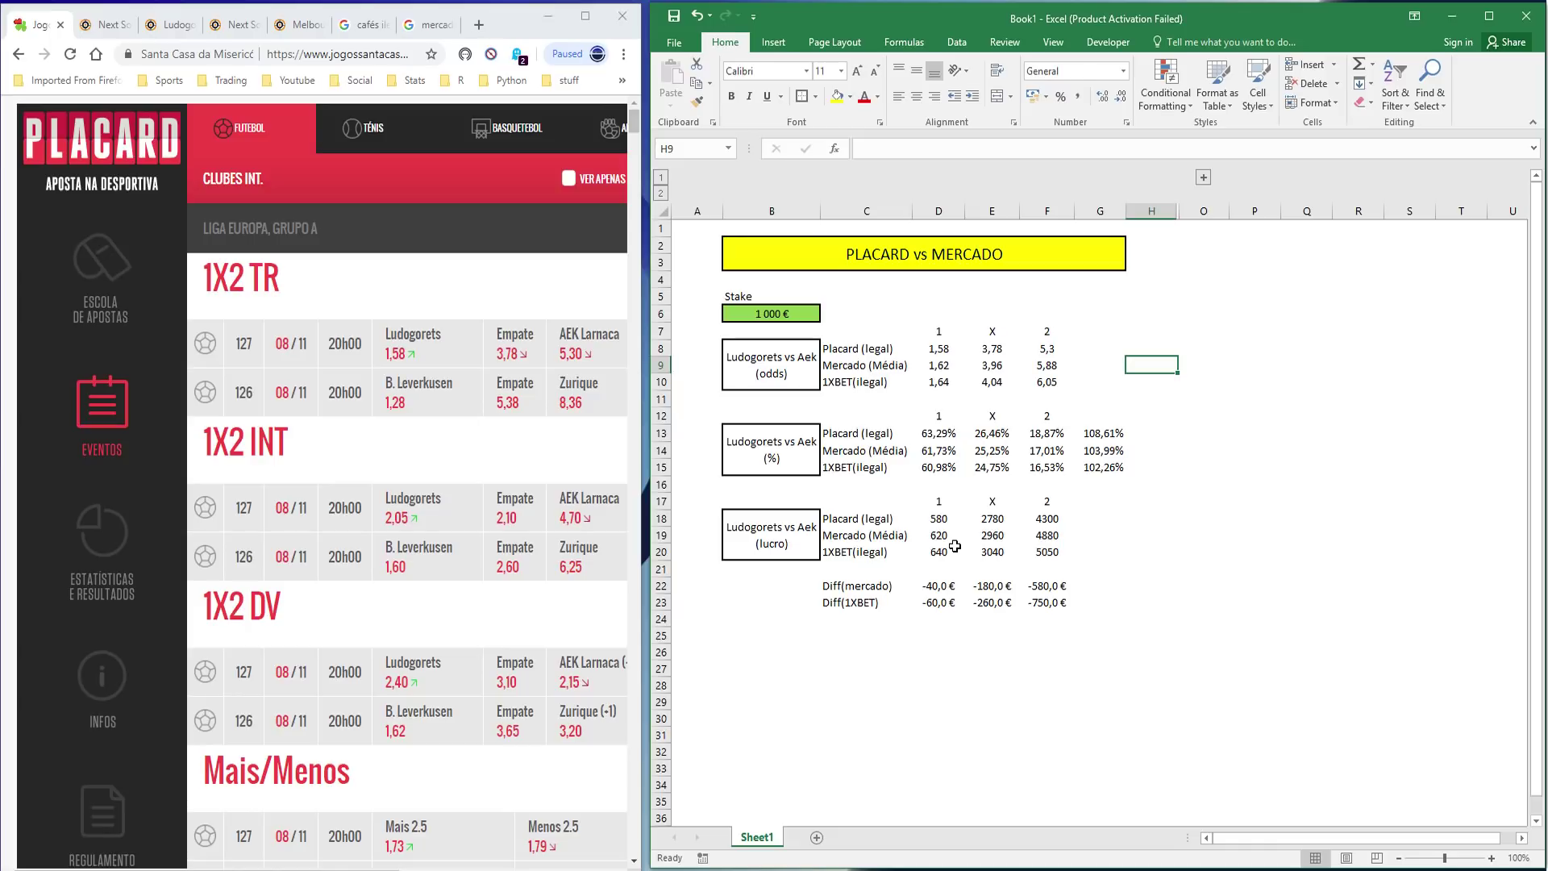
pyautogui.click(1088, 522)
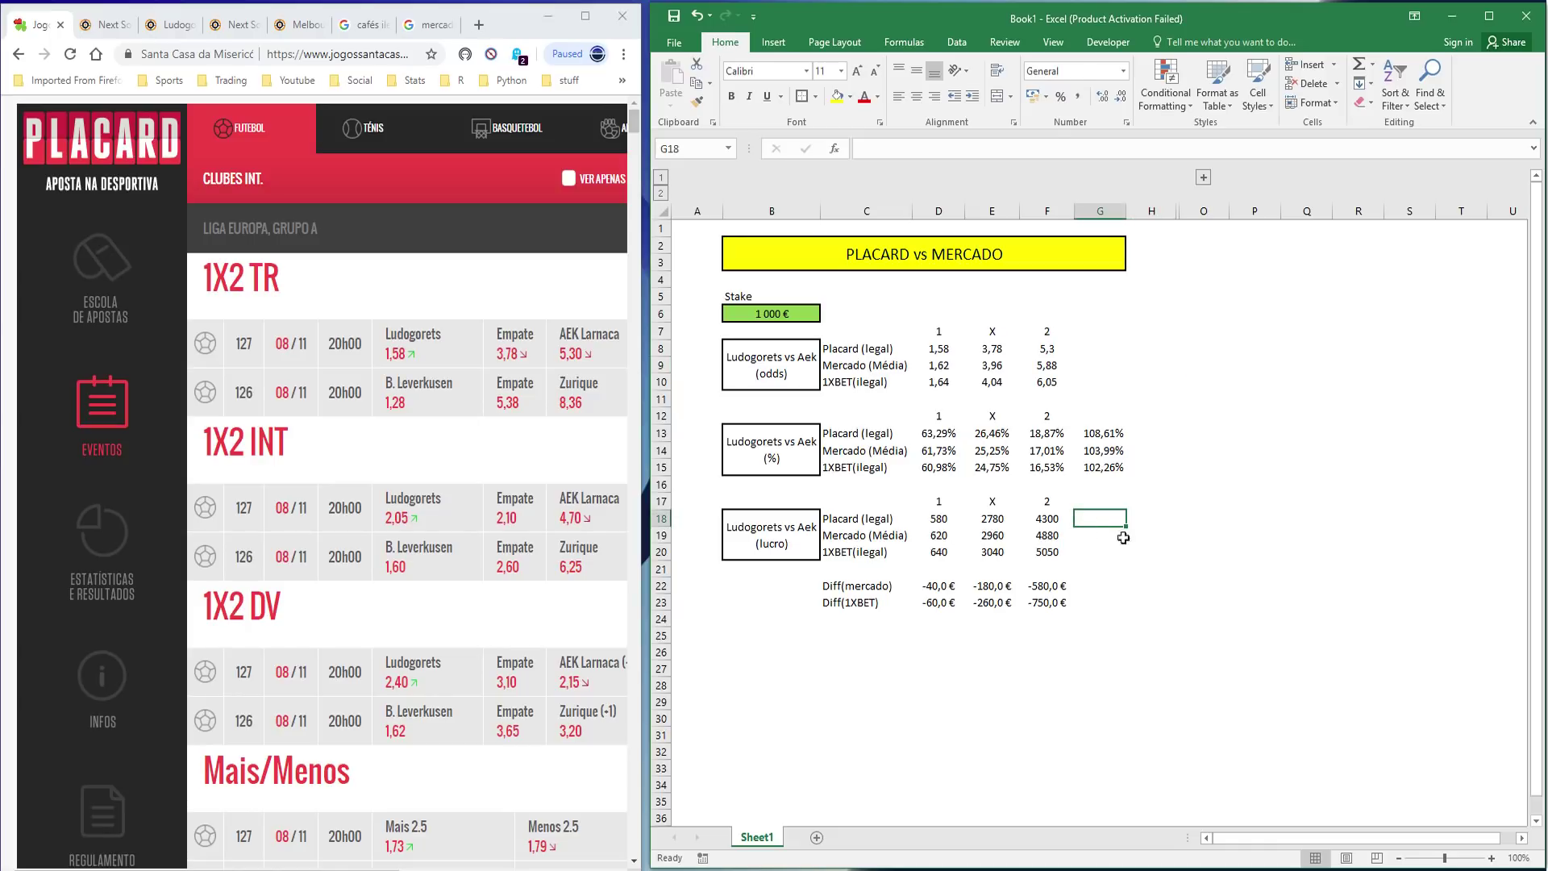
pyautogui.click(951, 591)
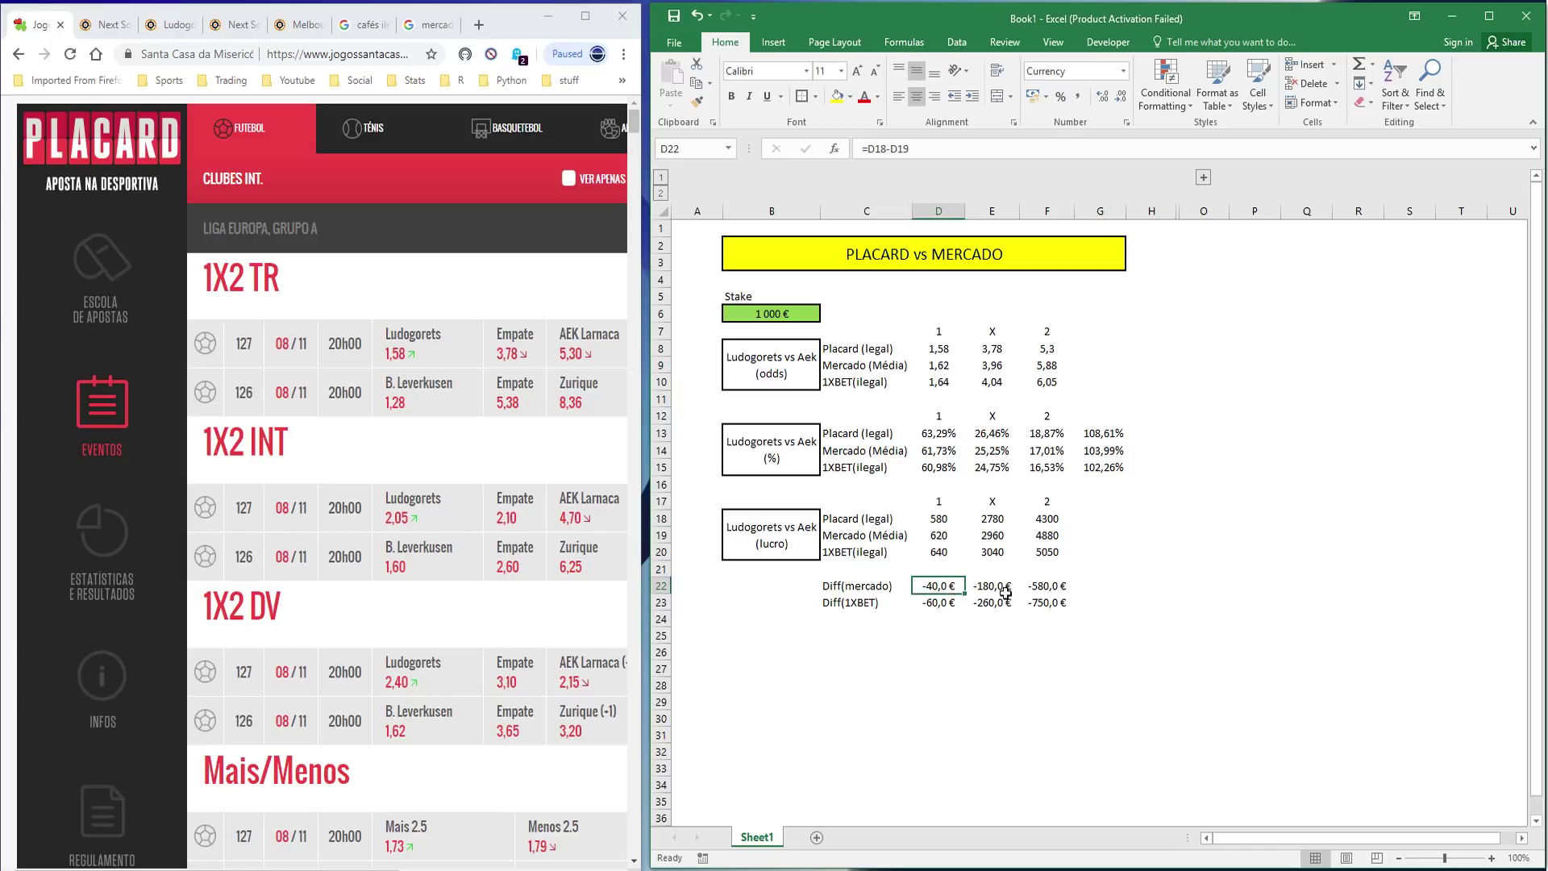
# Try a stake of 1 € in the profit comparison, and set the stake back to 1000 €
pyautogui.click(788, 312)
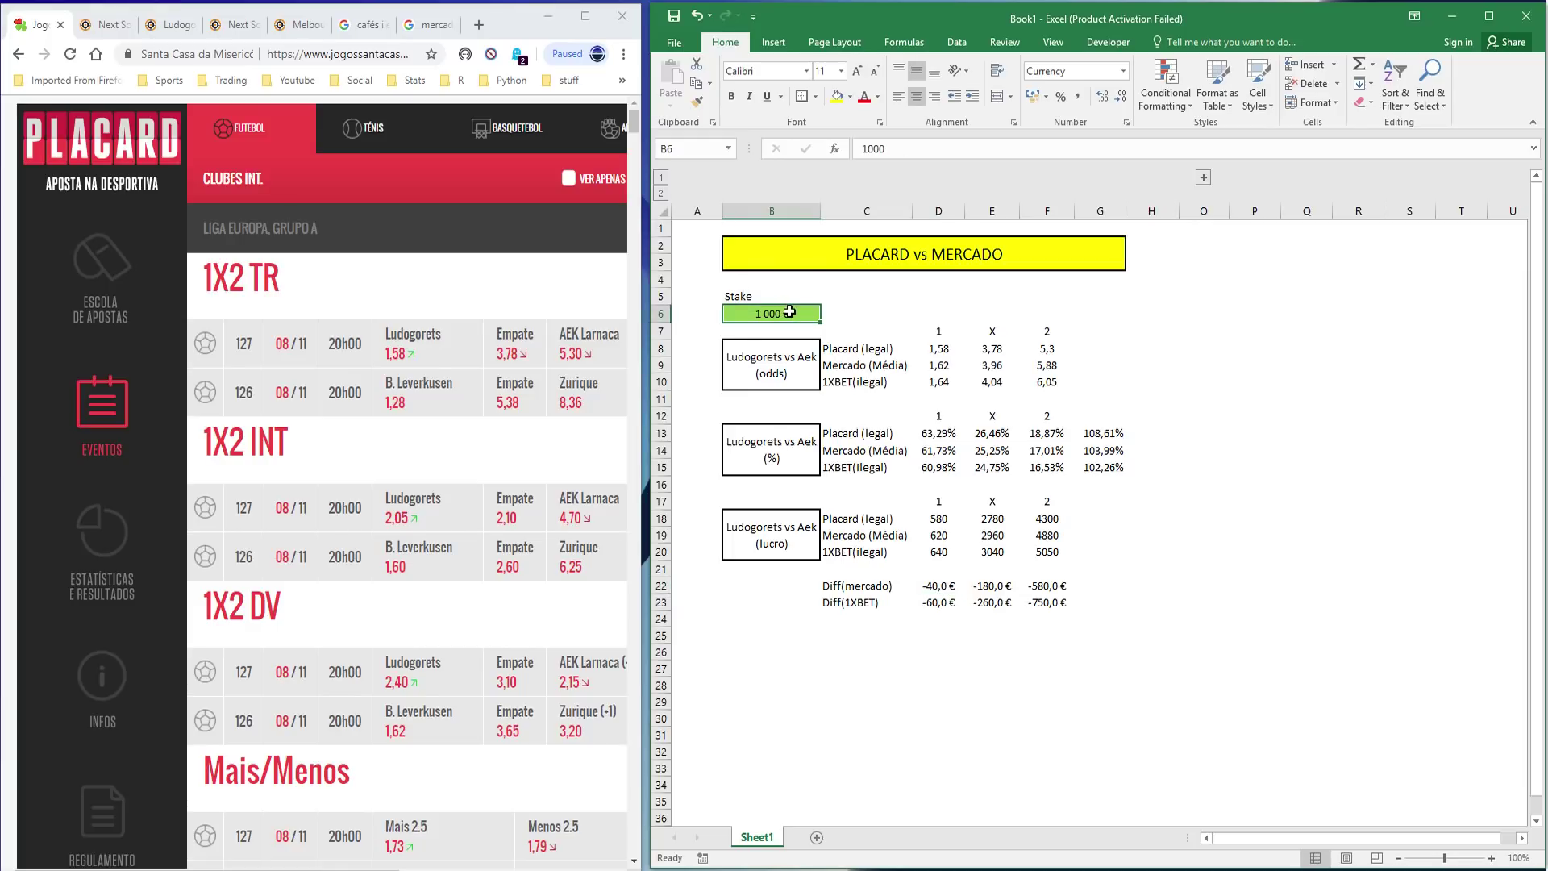
pyautogui.write('1')
pyautogui.hotkey('ctrl', 'Return')
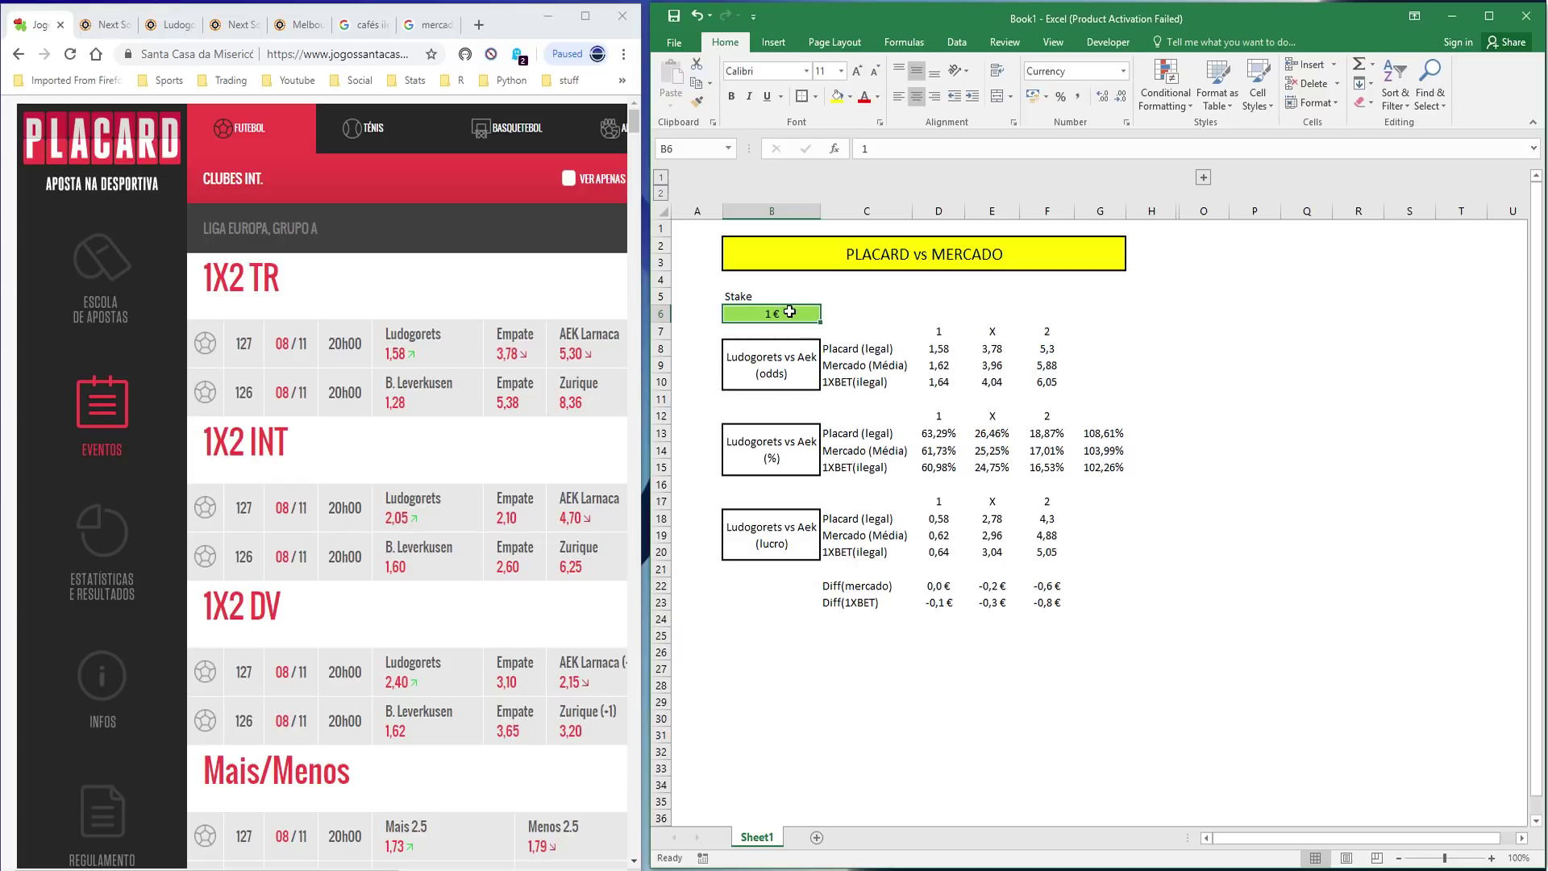
pyautogui.write('1000')
pyautogui.press('Return')
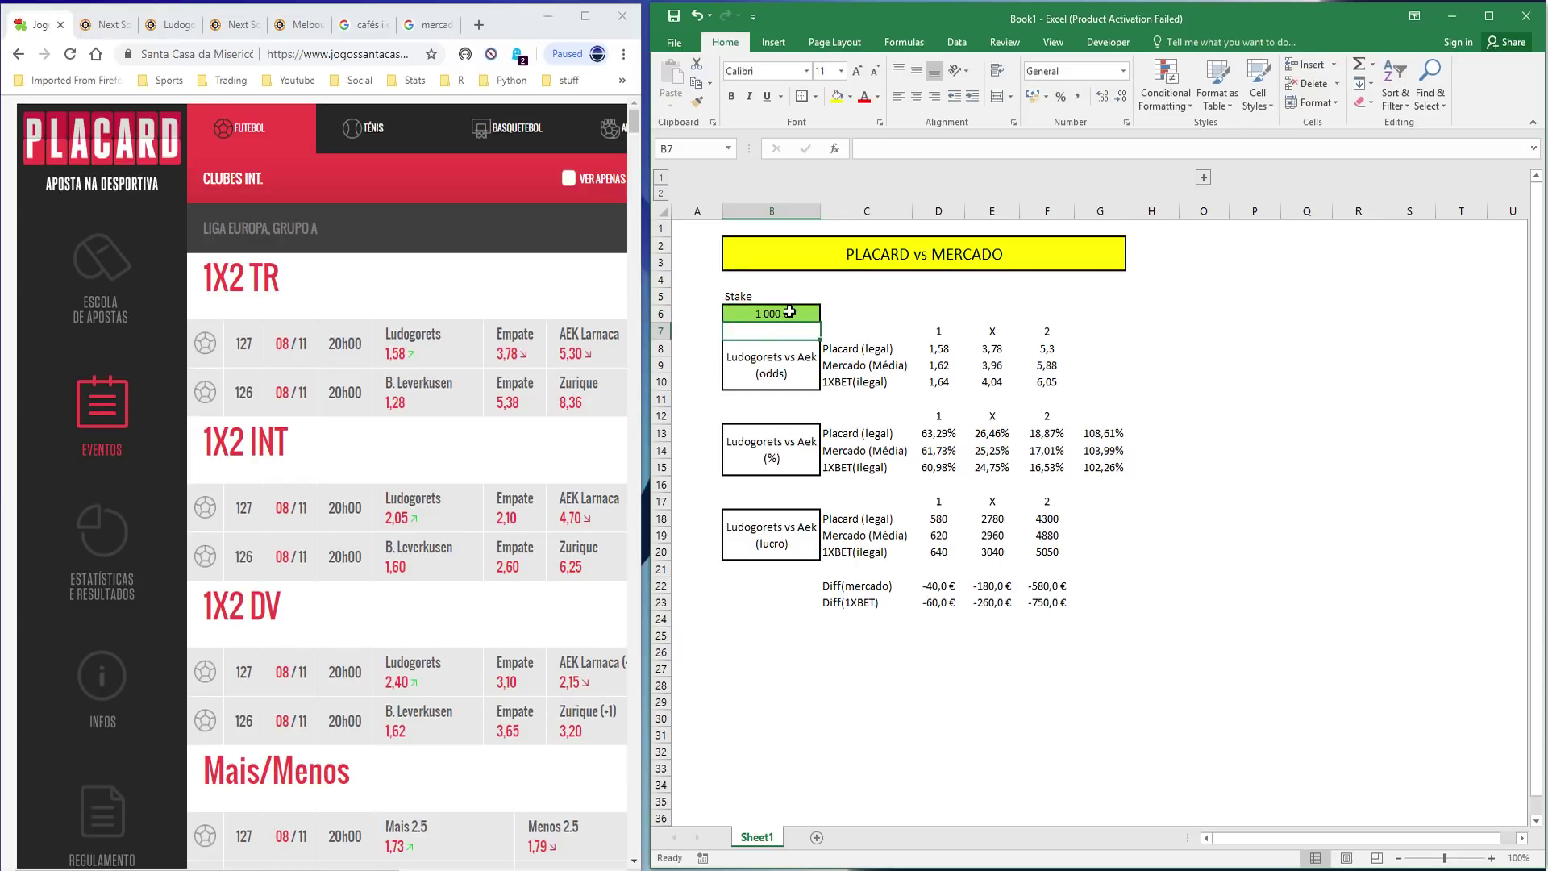
# Examine the outcome 1 profit differences against Mercado and 1XBET in relation to the odds behind them
pyautogui.click(1191, 436)
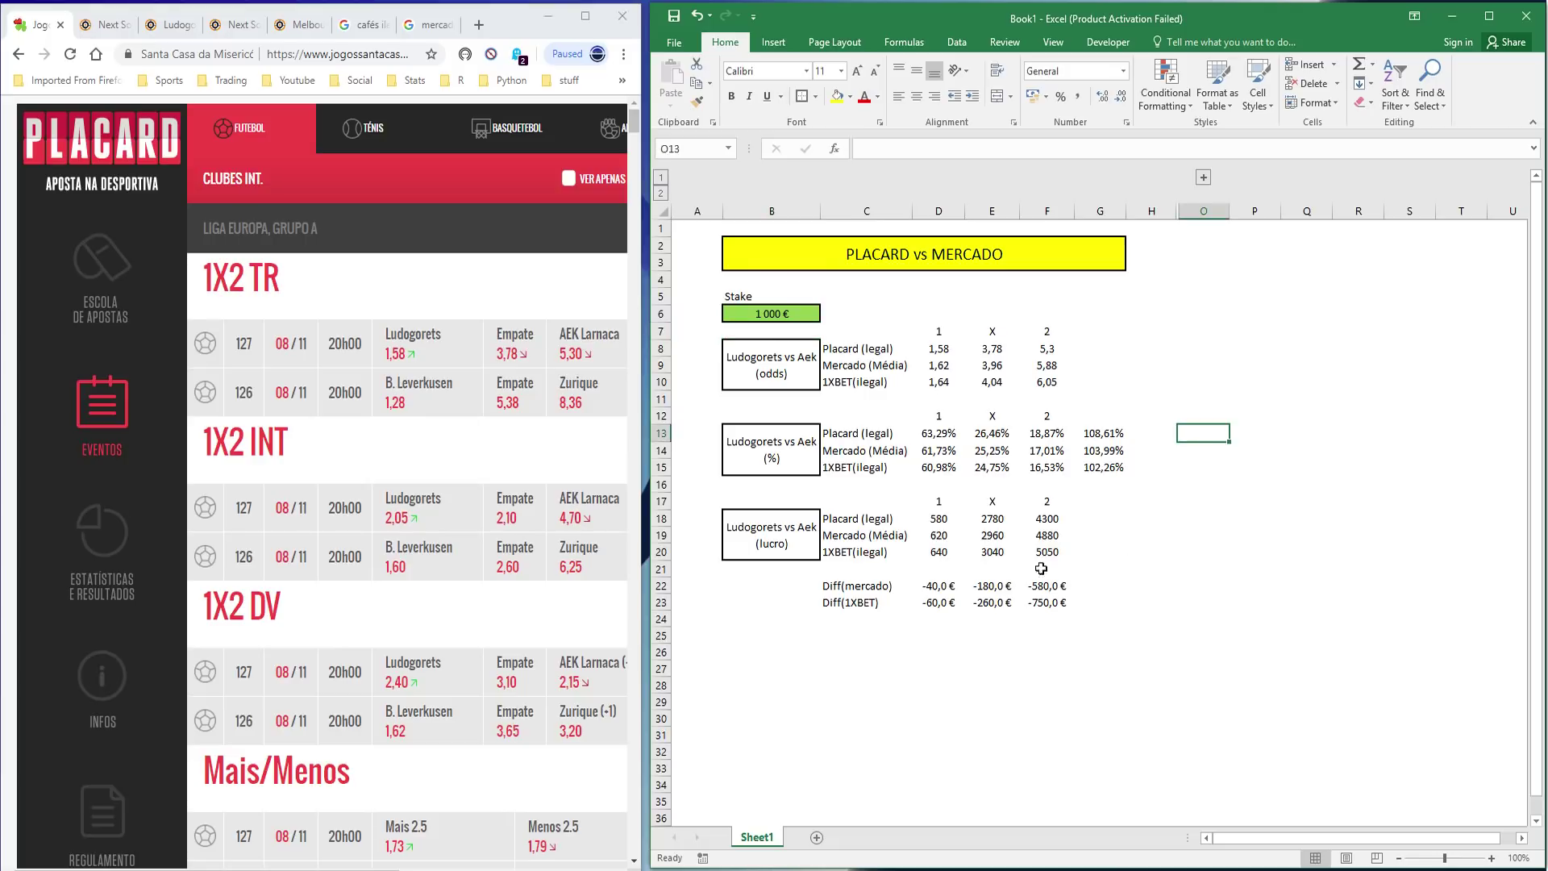
pyautogui.click(934, 587)
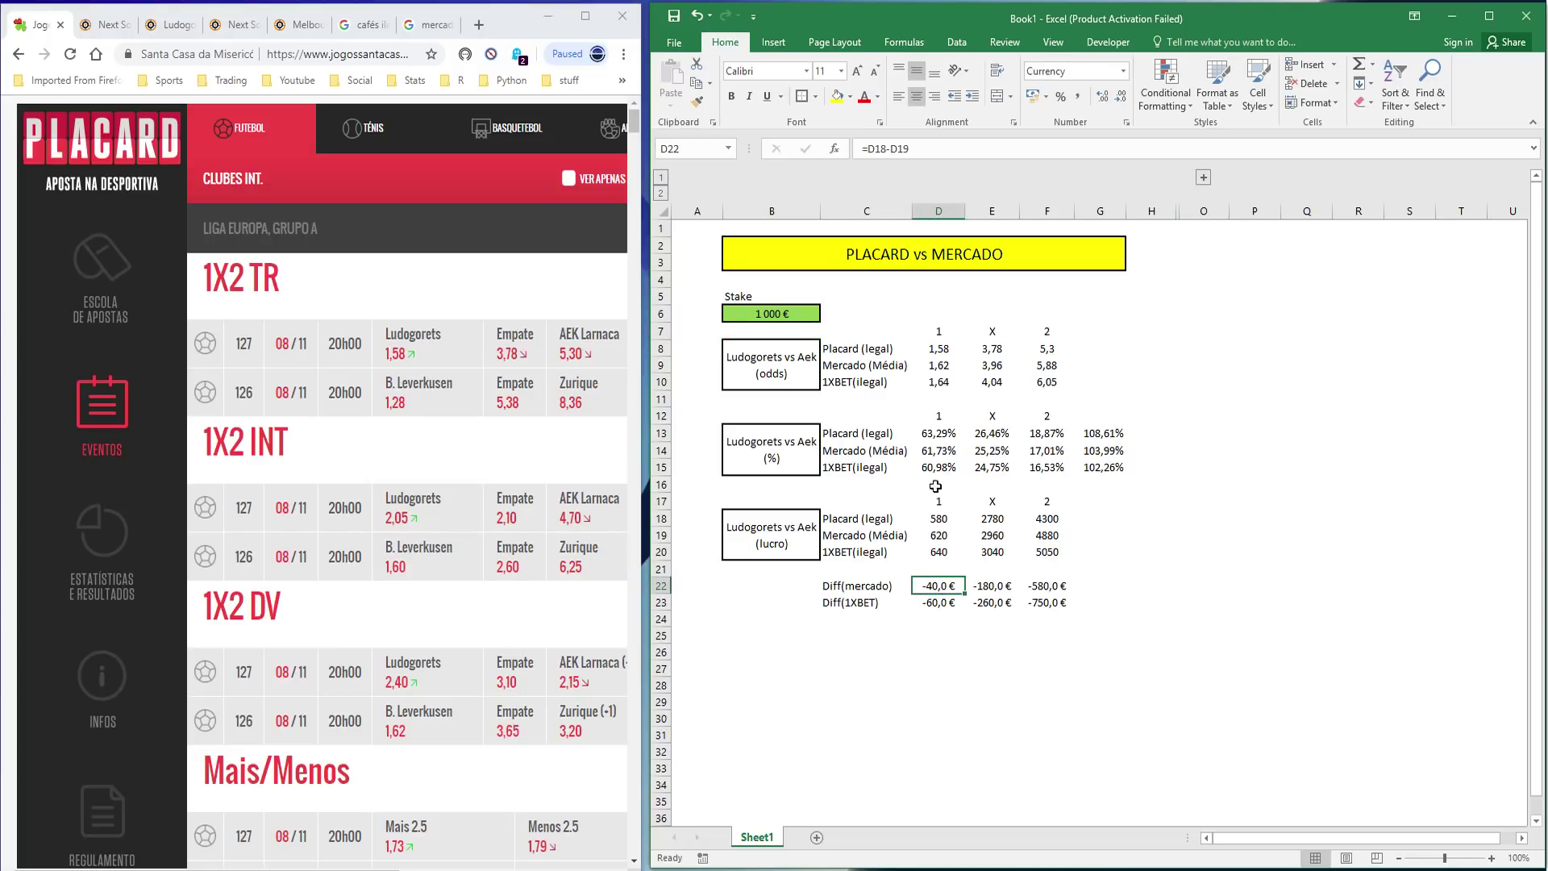
pyautogui.click(942, 351)
pyautogui.click(939, 586)
pyautogui.click(945, 605)
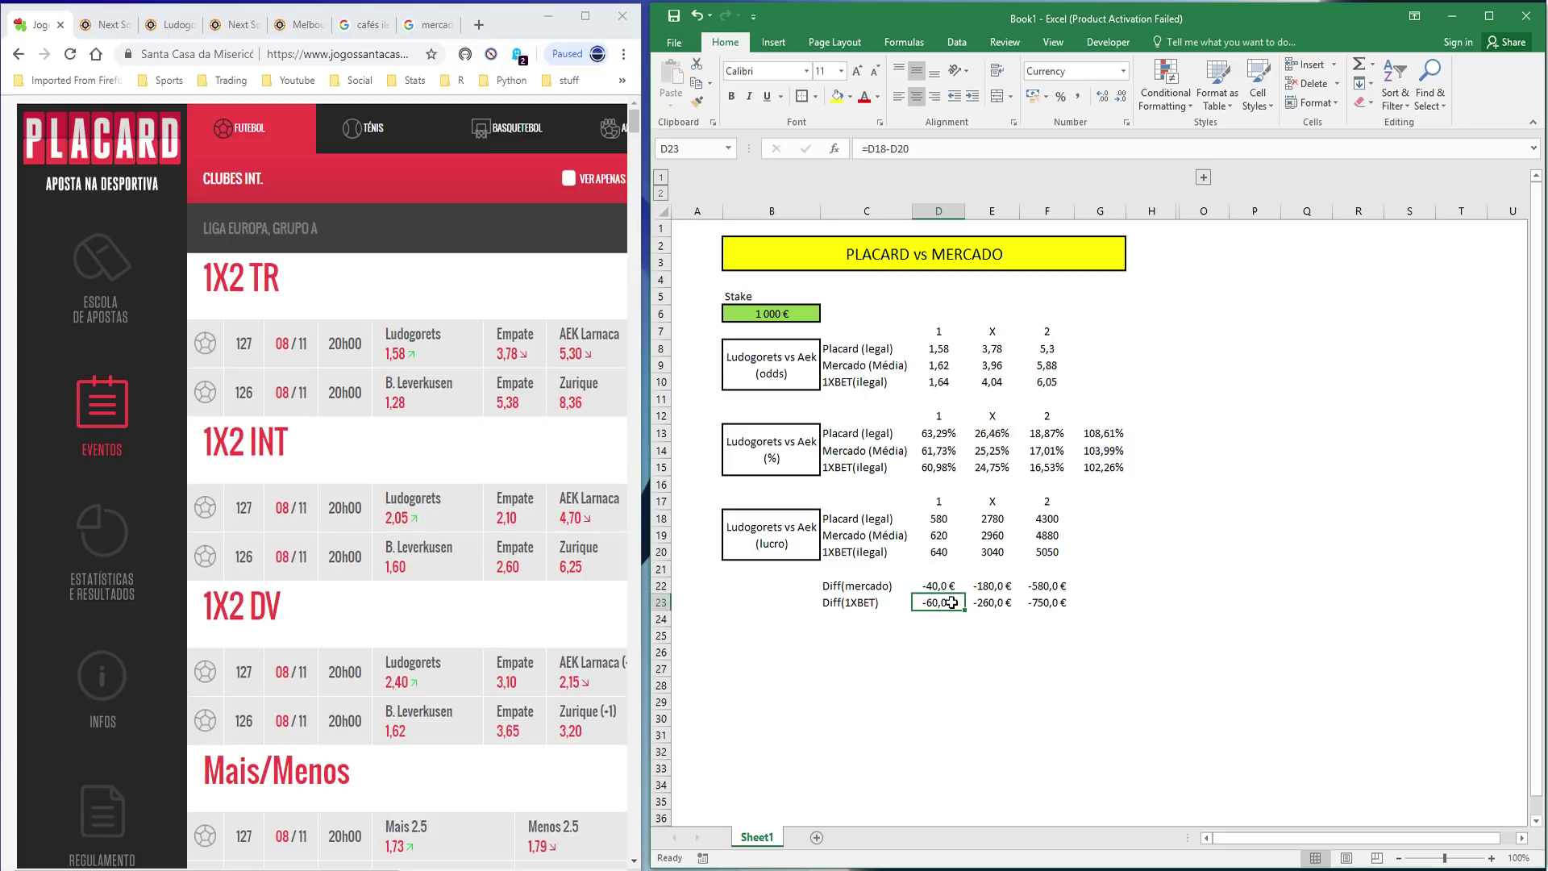
pyautogui.click(944, 352)
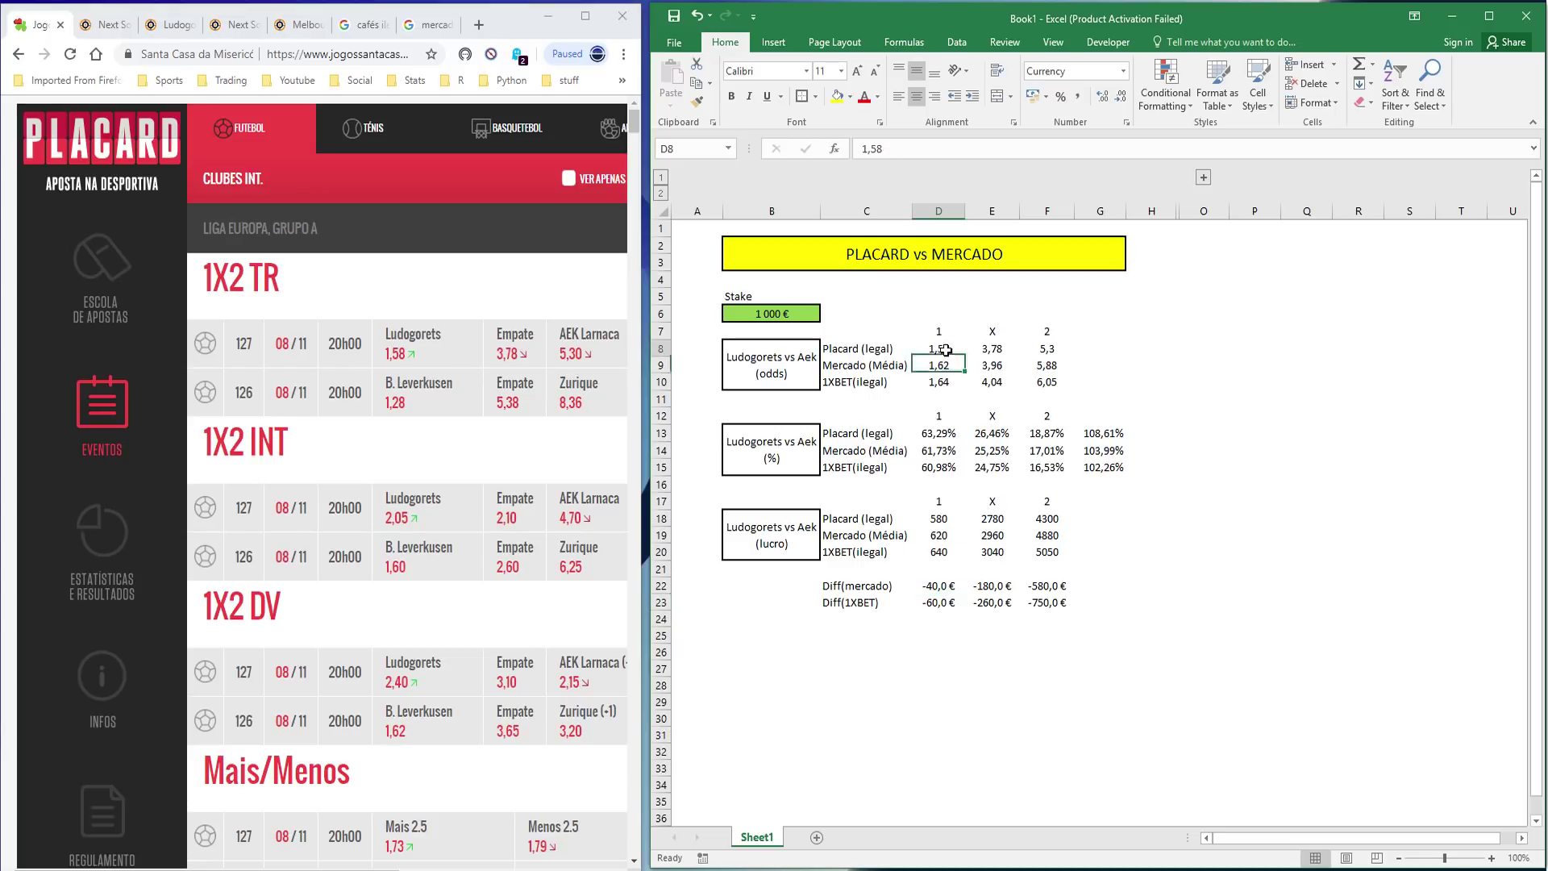
pyautogui.click(945, 604)
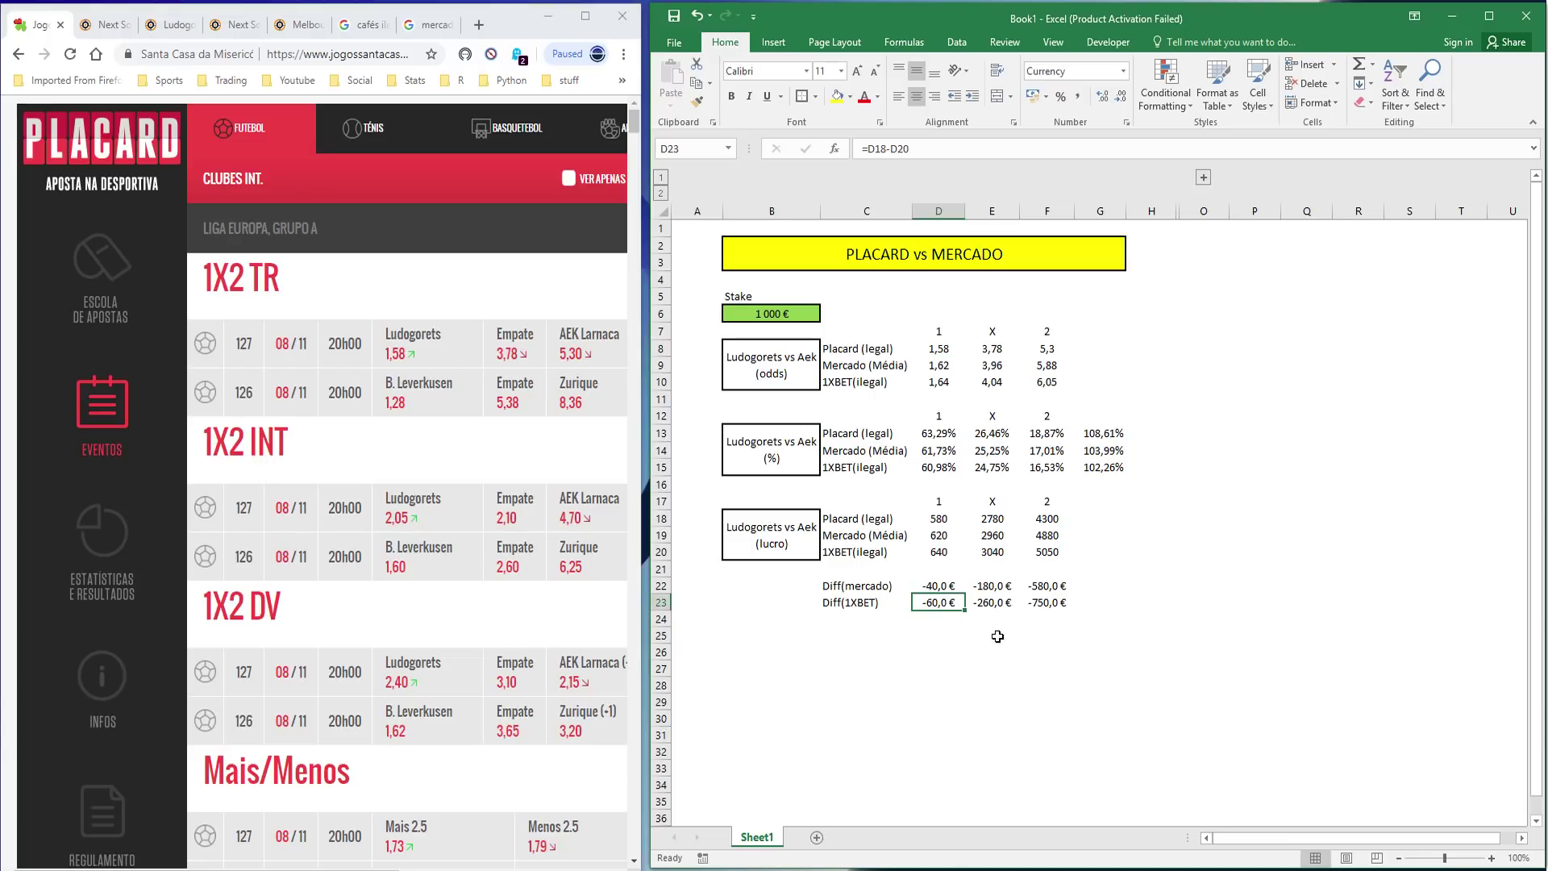
# Examine the Diff(1XBET) values for outcomes X and 2 and the Placard and 1XBET profits behind the outcome 2 difference
pyautogui.click(997, 600)
pyautogui.click(1048, 600)
pyautogui.click(1053, 349)
pyautogui.click(1058, 597)
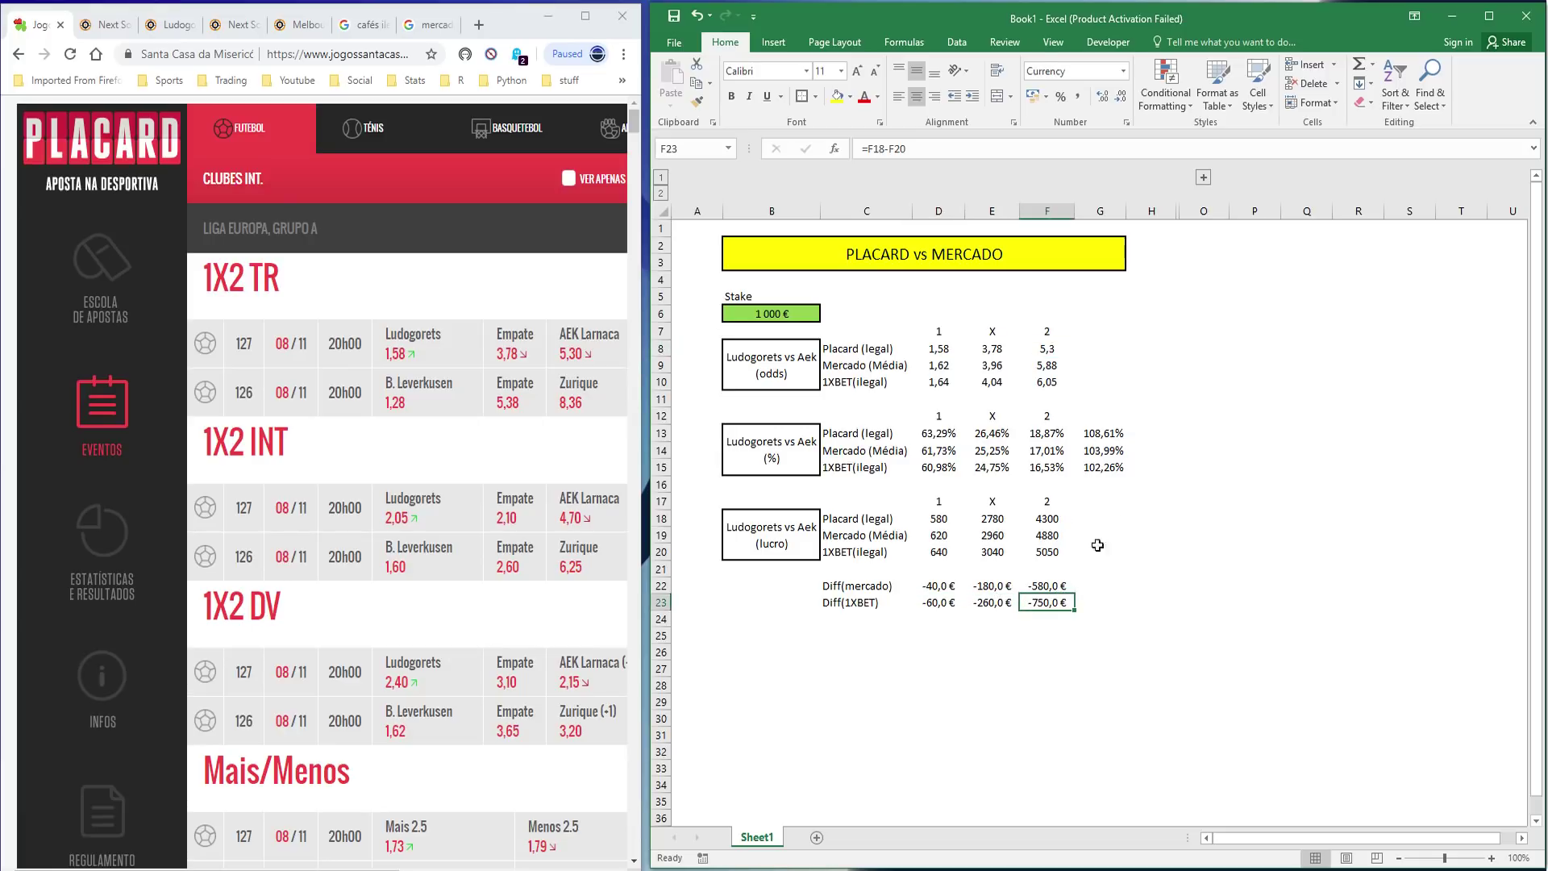
pyautogui.click(1140, 516)
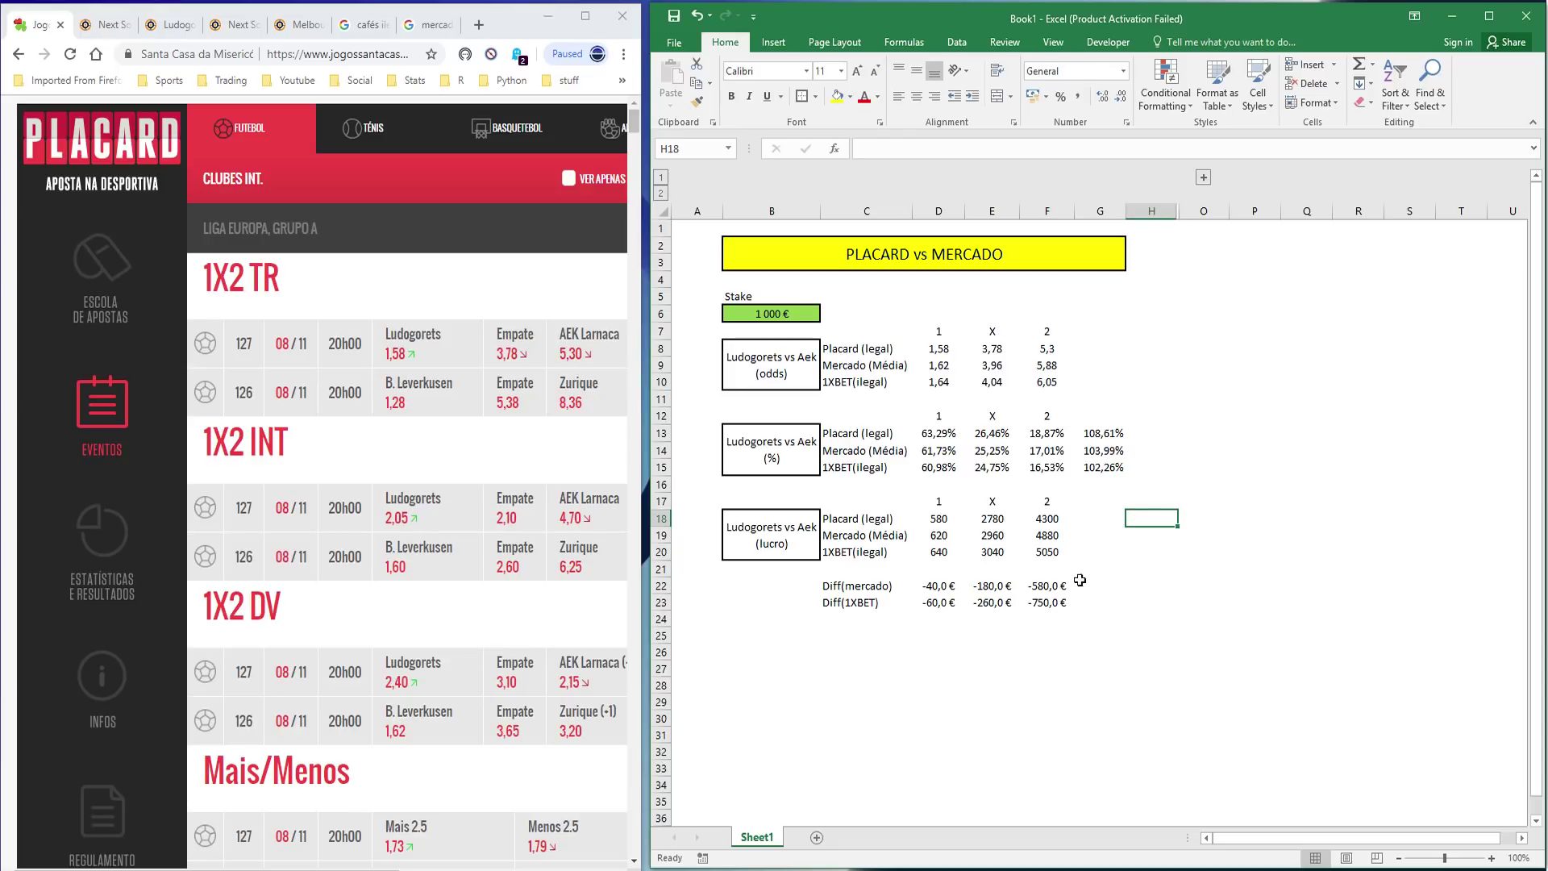
pyautogui.click(1047, 519)
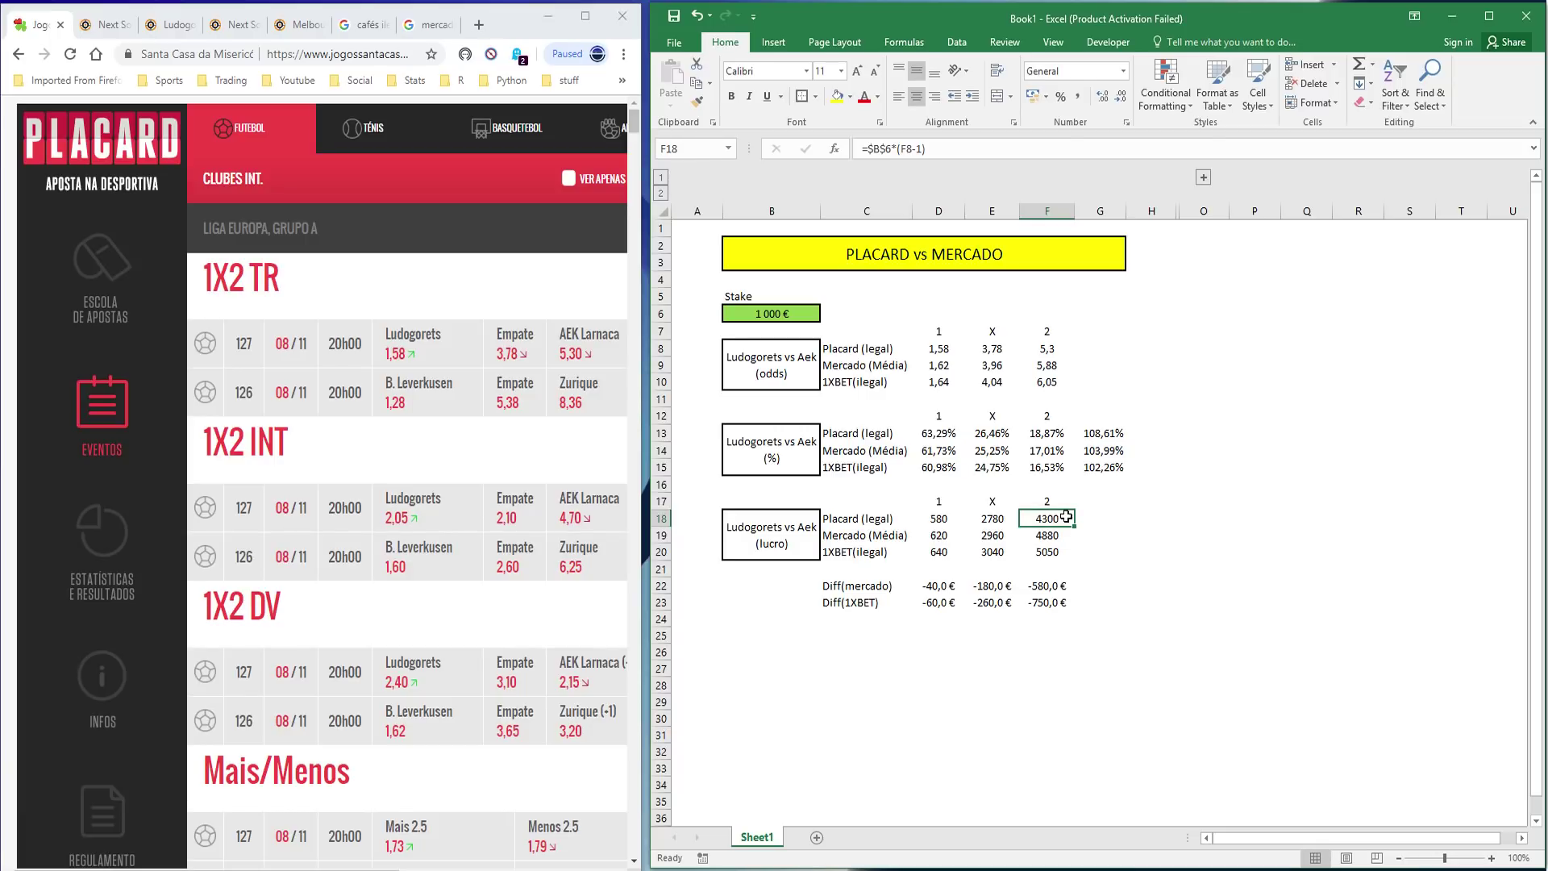
pyautogui.click(1056, 548)
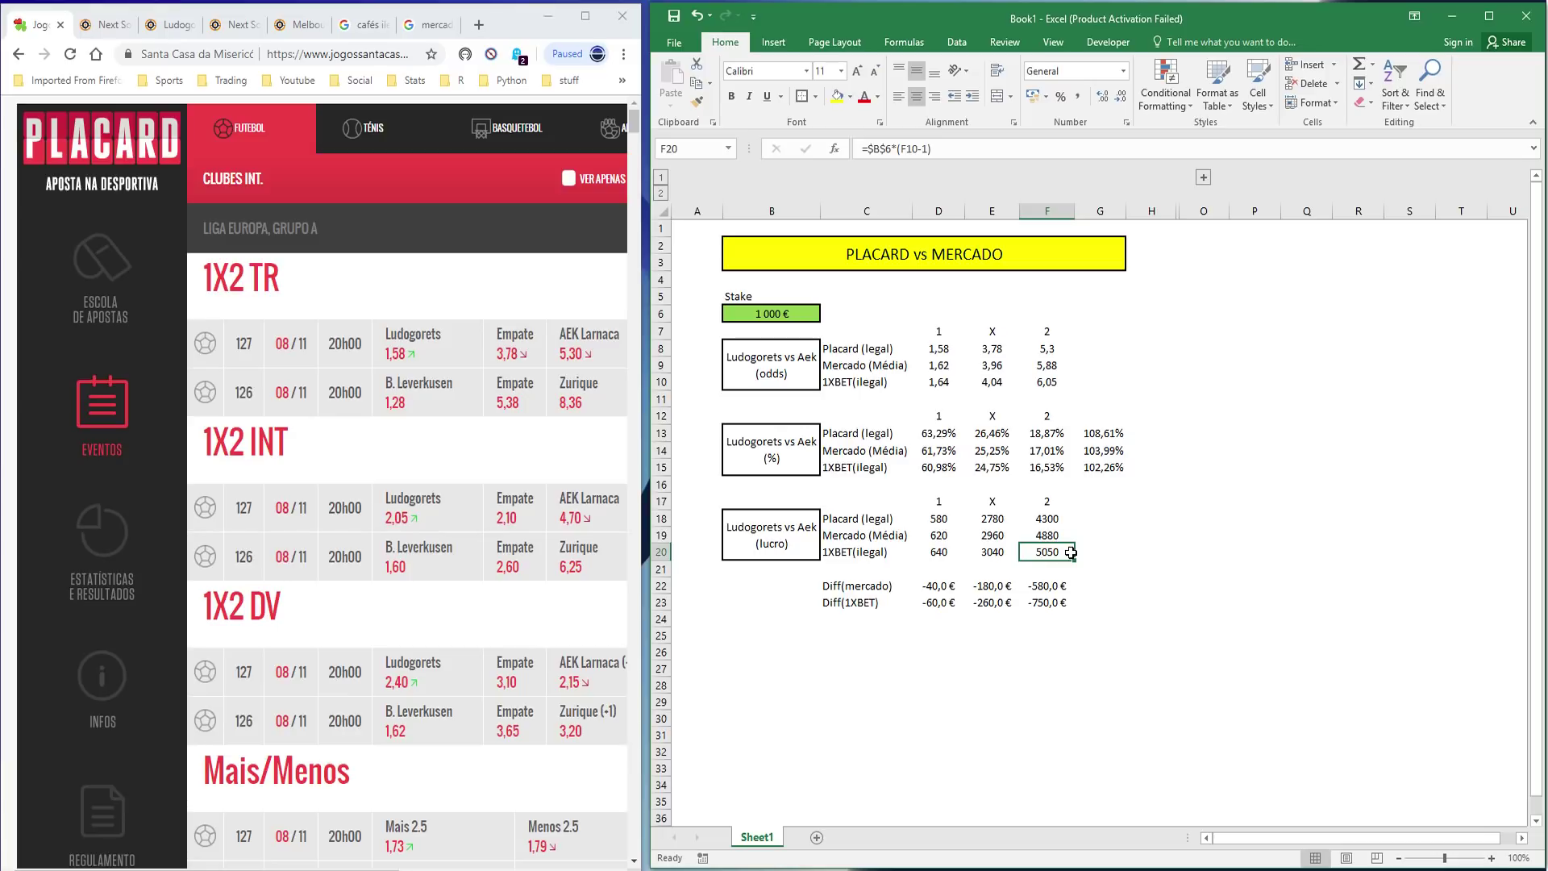
pyautogui.click(1161, 602)
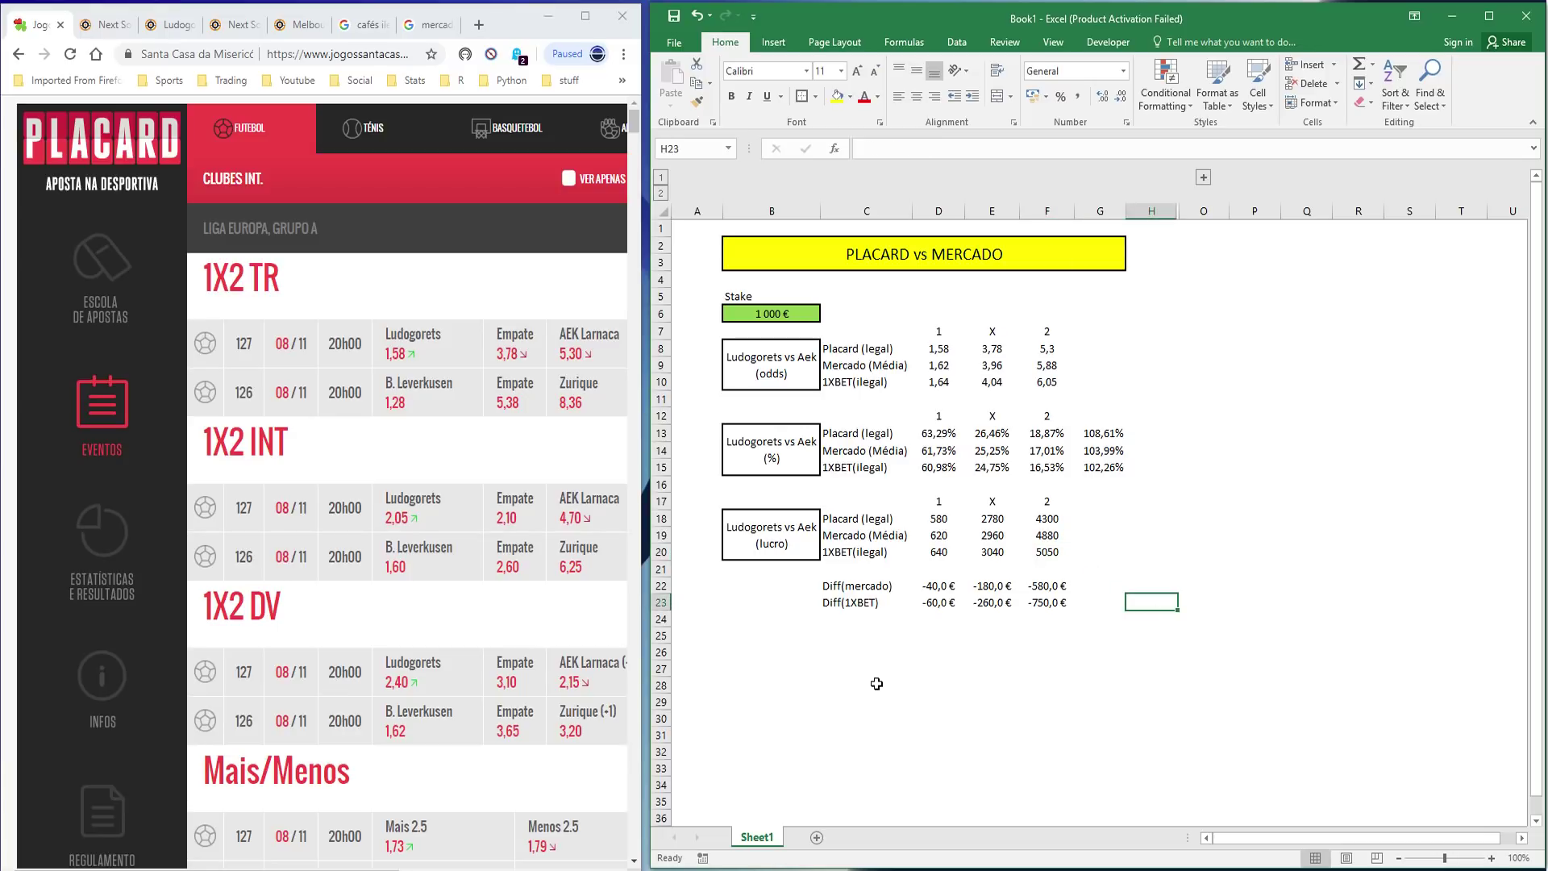
# Highlight Placard's total implied probability for Ludogorets vs Aek with a yellow fill and a thick box border
pyautogui.click(1100, 433)
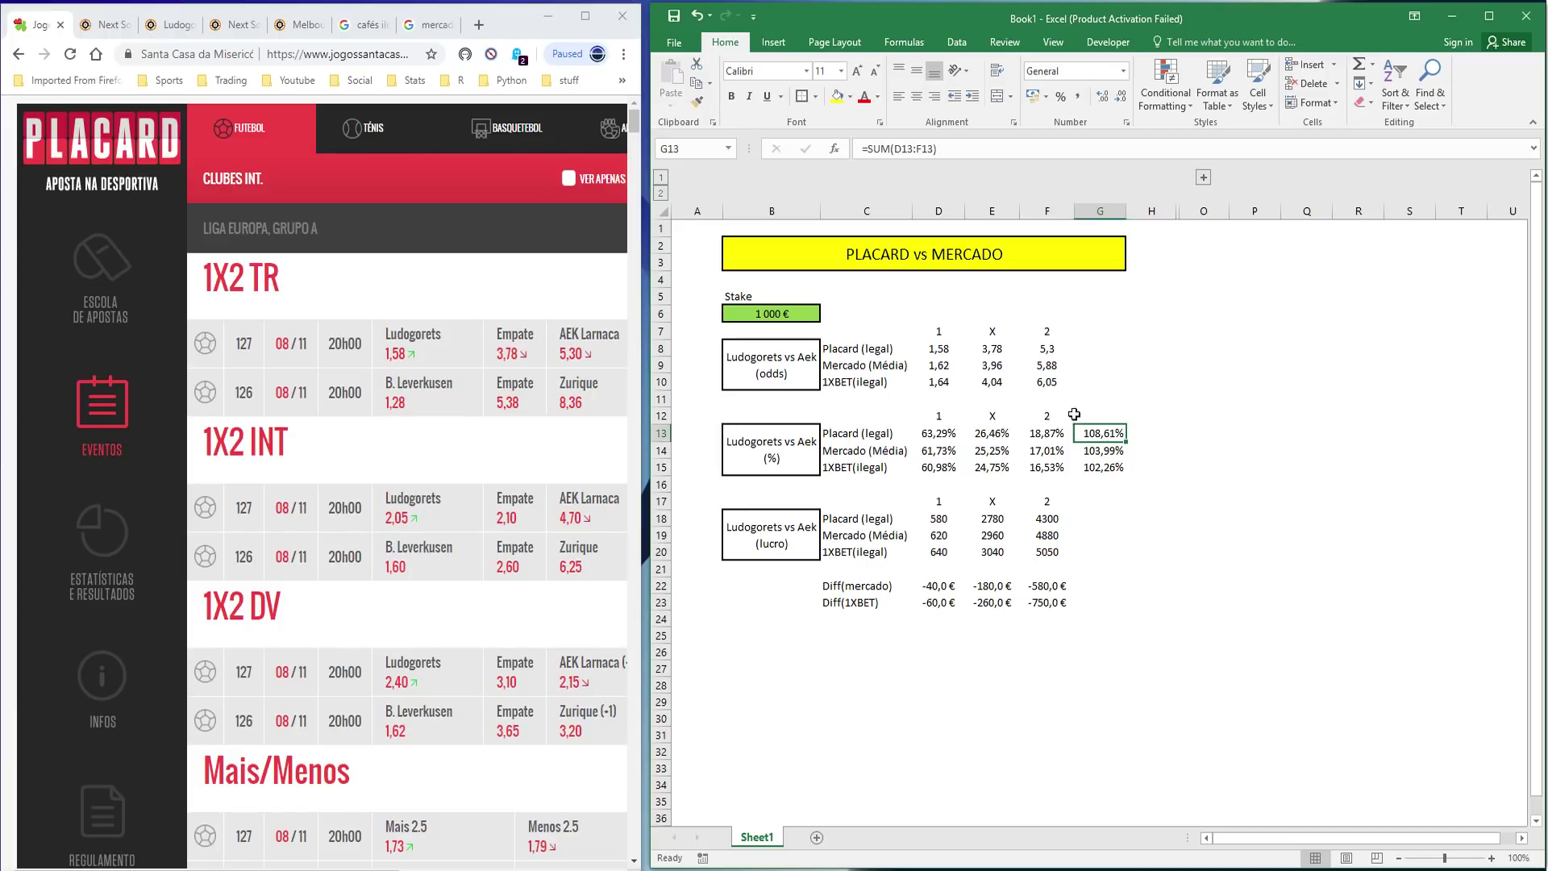
pyautogui.click(837, 97)
pyautogui.click(813, 103)
pyautogui.click(1215, 447)
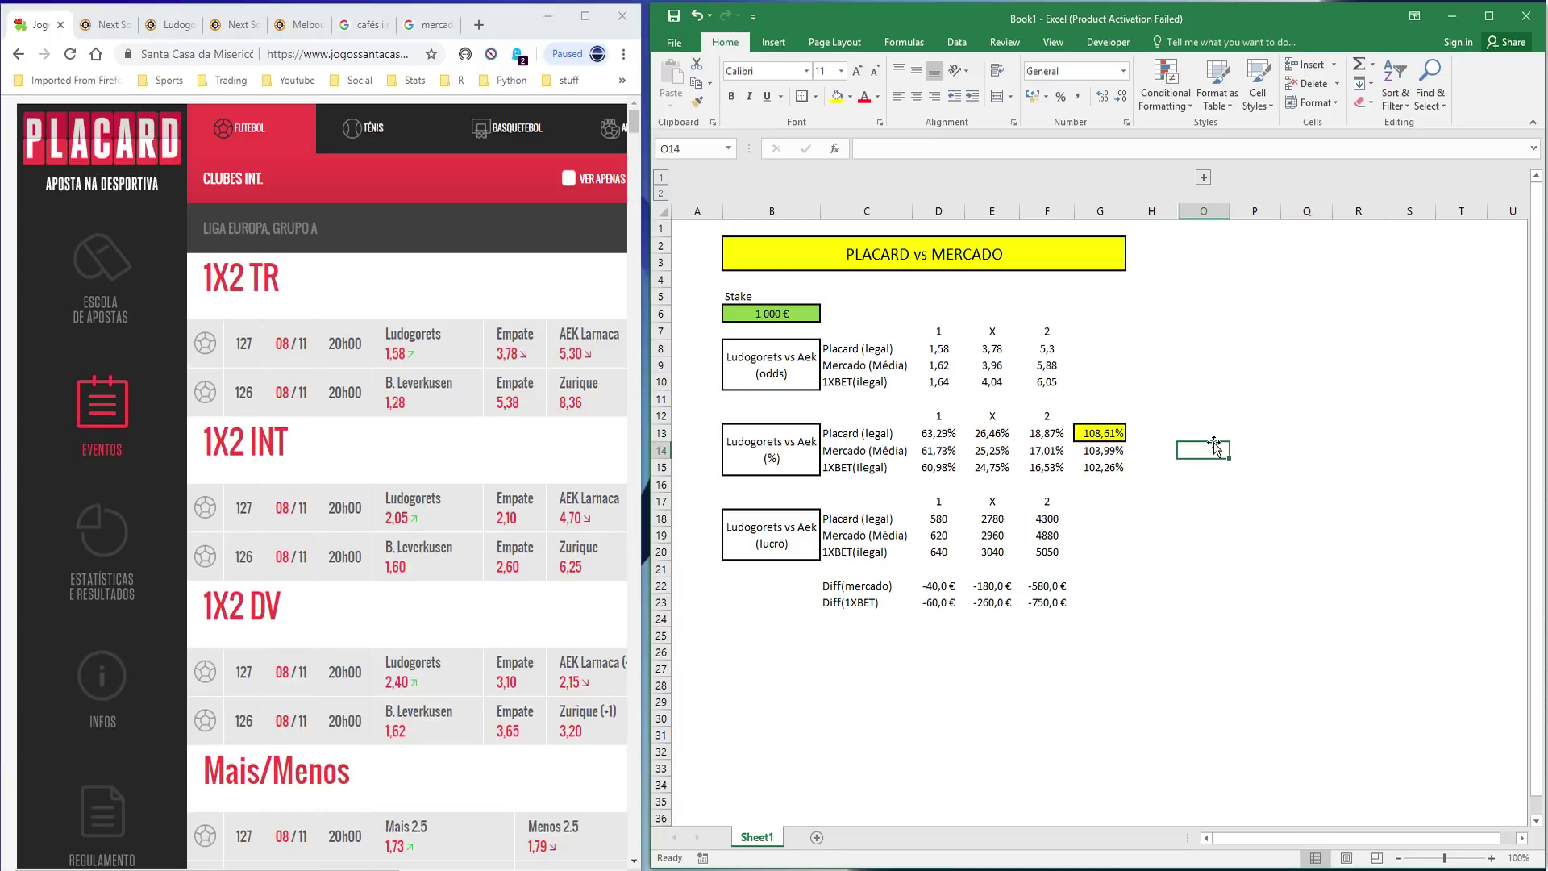
# Show OddsPortal's next soccer matches in the browser, and expand the collapsed spreadsheet columns containing the Melbourne City vs Wellington comparison
pyautogui.click(302, 24)
pyautogui.click(242, 26)
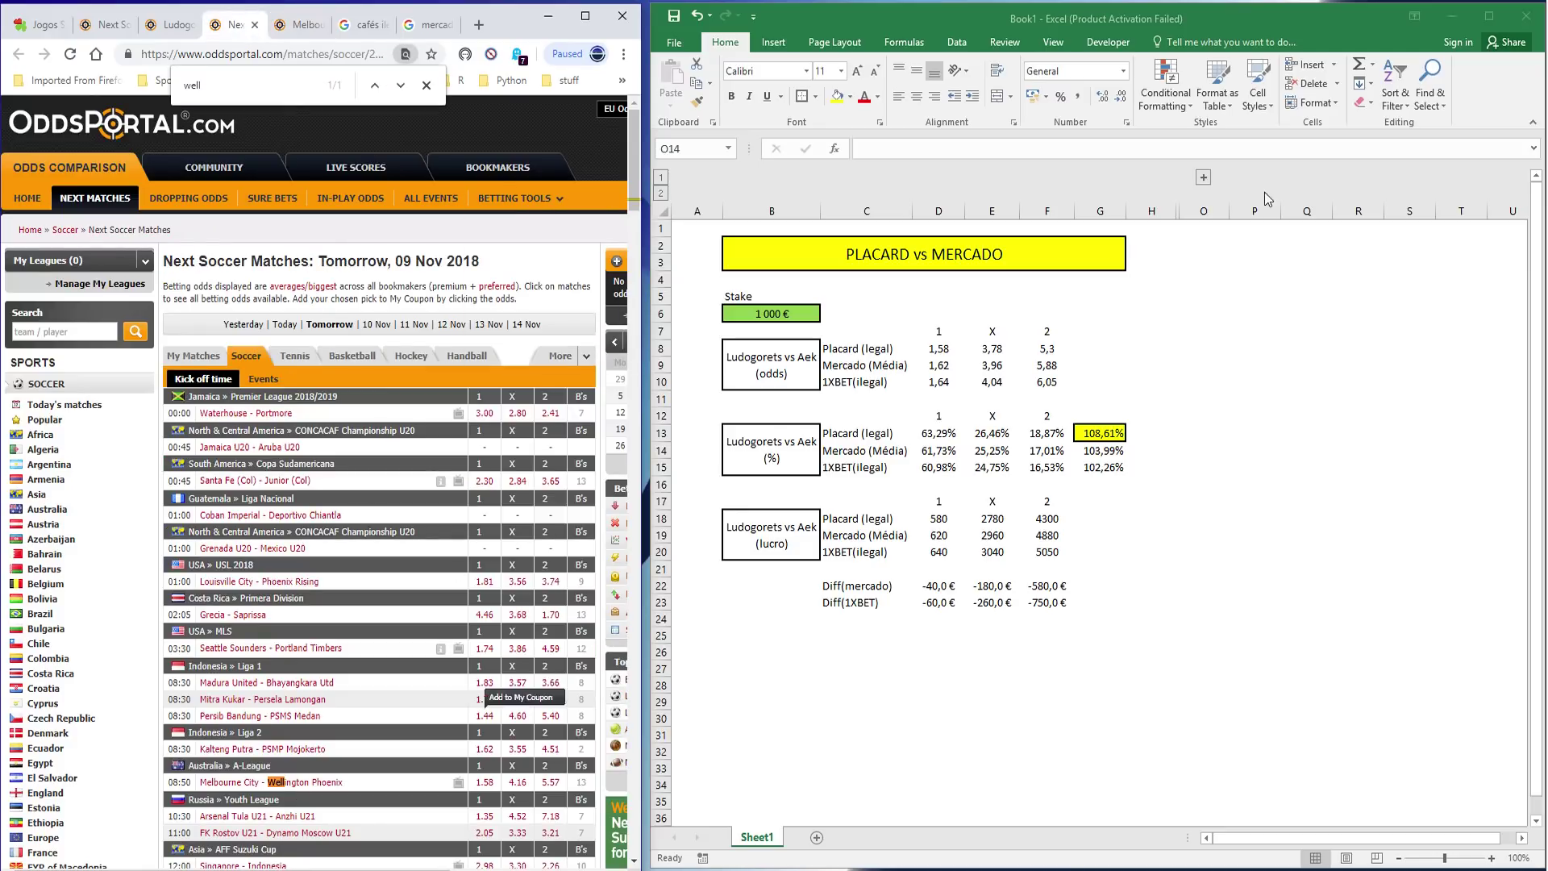
pyautogui.click(1209, 189)
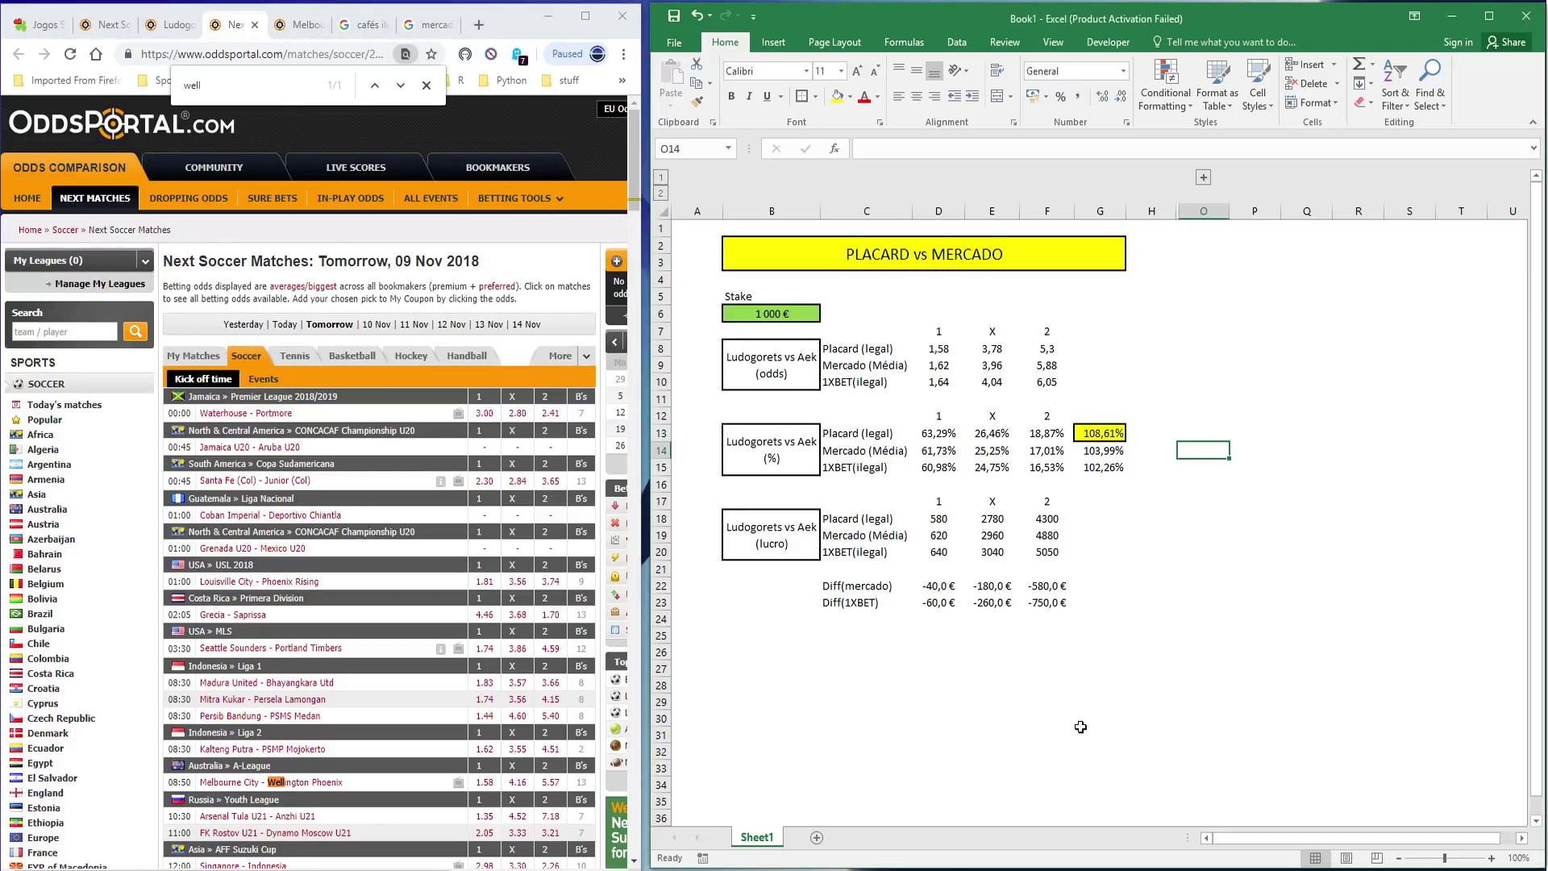
pyautogui.click(1203, 177)
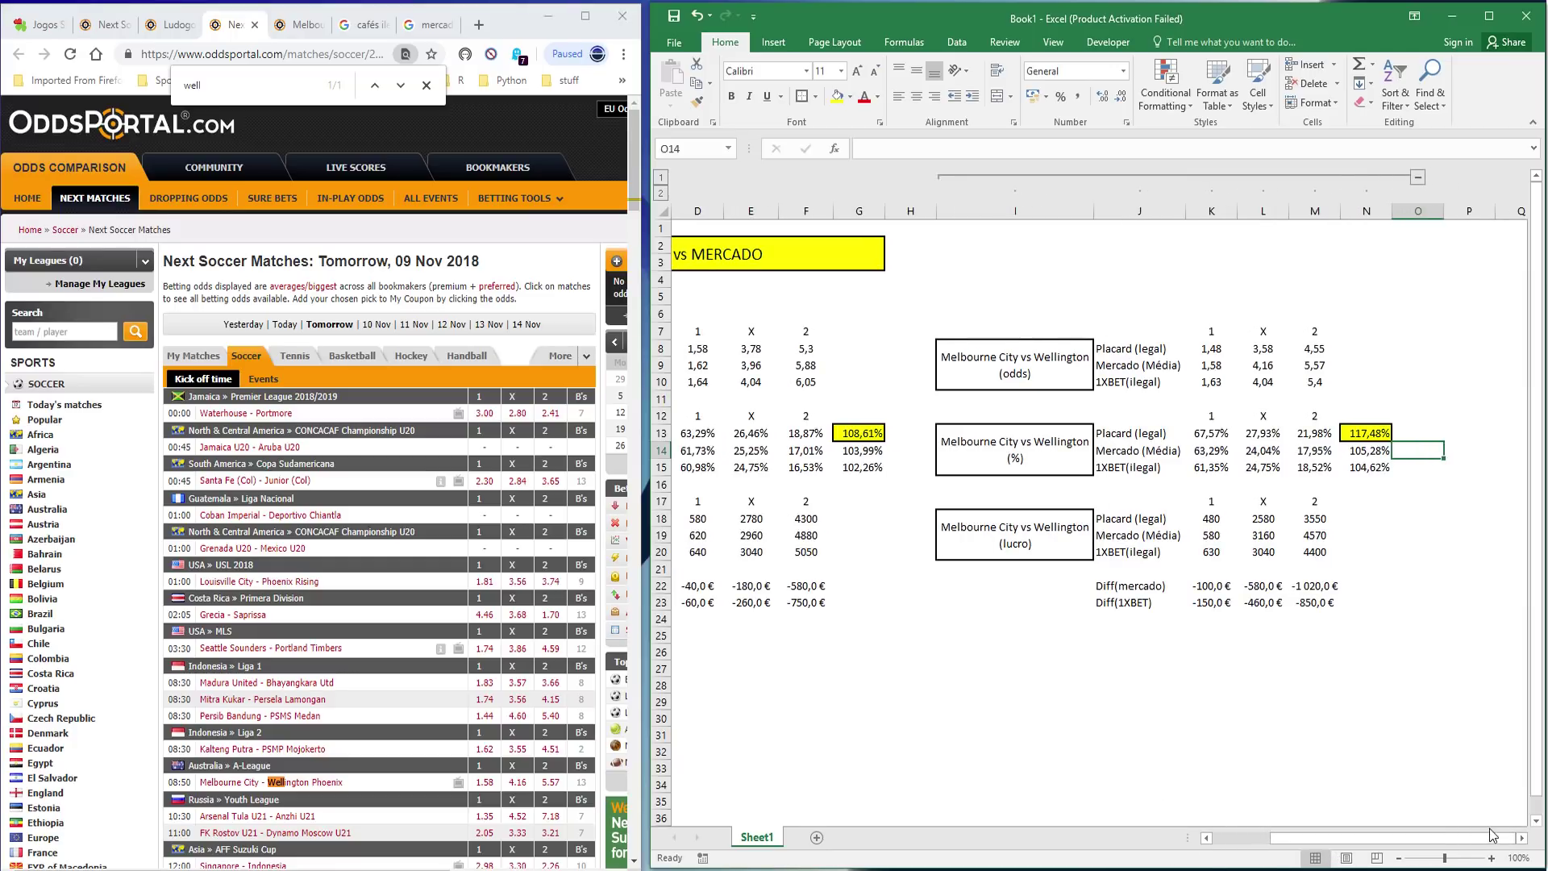
pyautogui.click(1521, 838)
pyautogui.click(1521, 838)
pyautogui.click(1521, 838)
pyautogui.click(1521, 837)
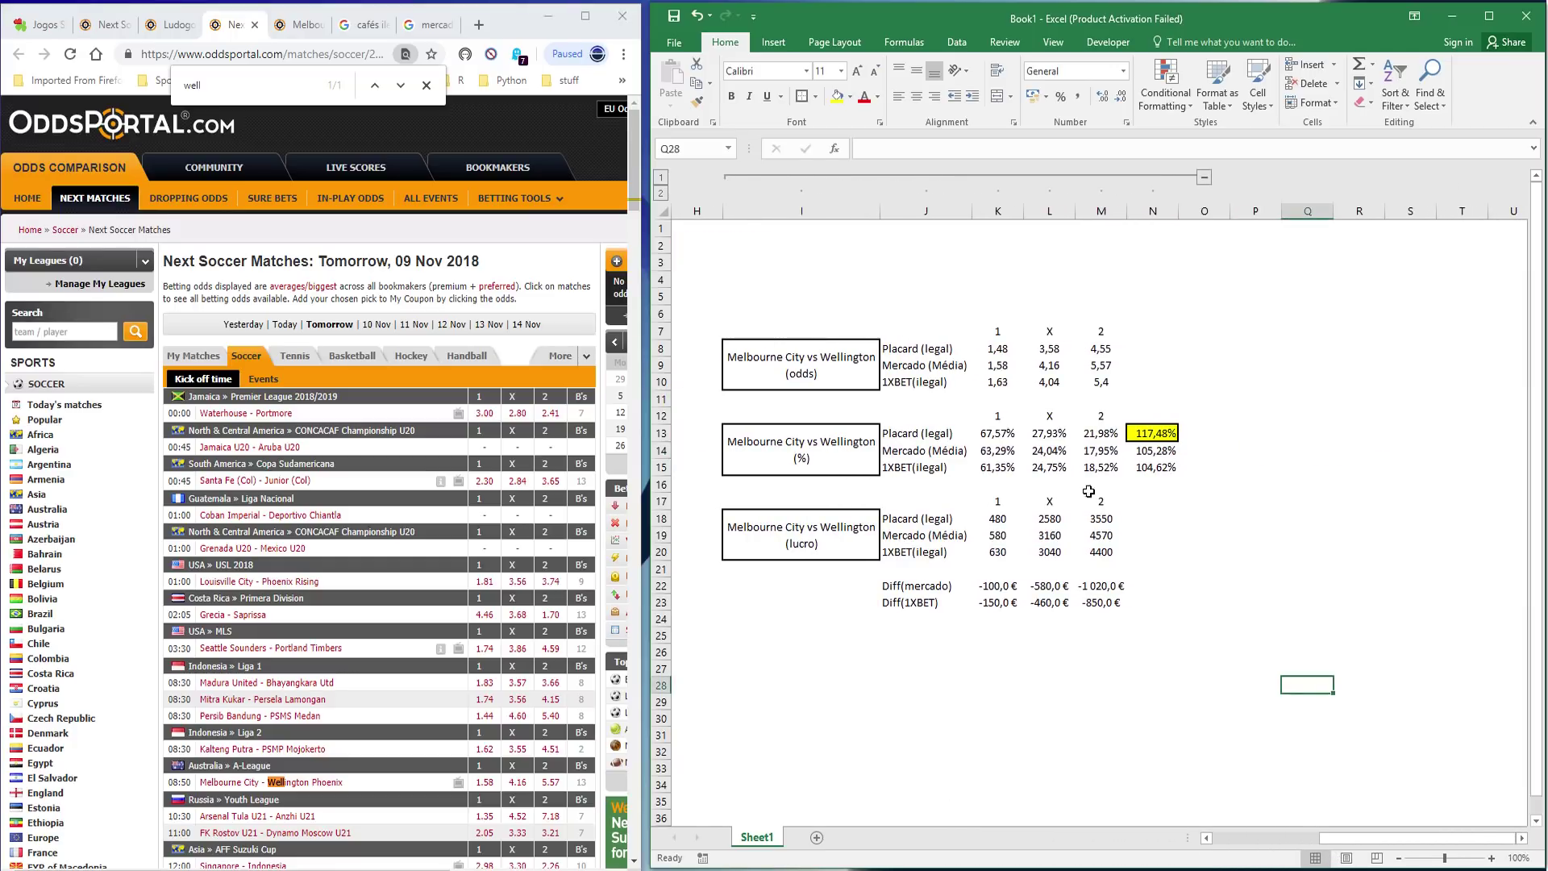
# Check Placard's probability total for Melbourne City vs Wellington, and compare the Mercado and 1XBET odds with OddsPortal's match page
pyautogui.click(1157, 433)
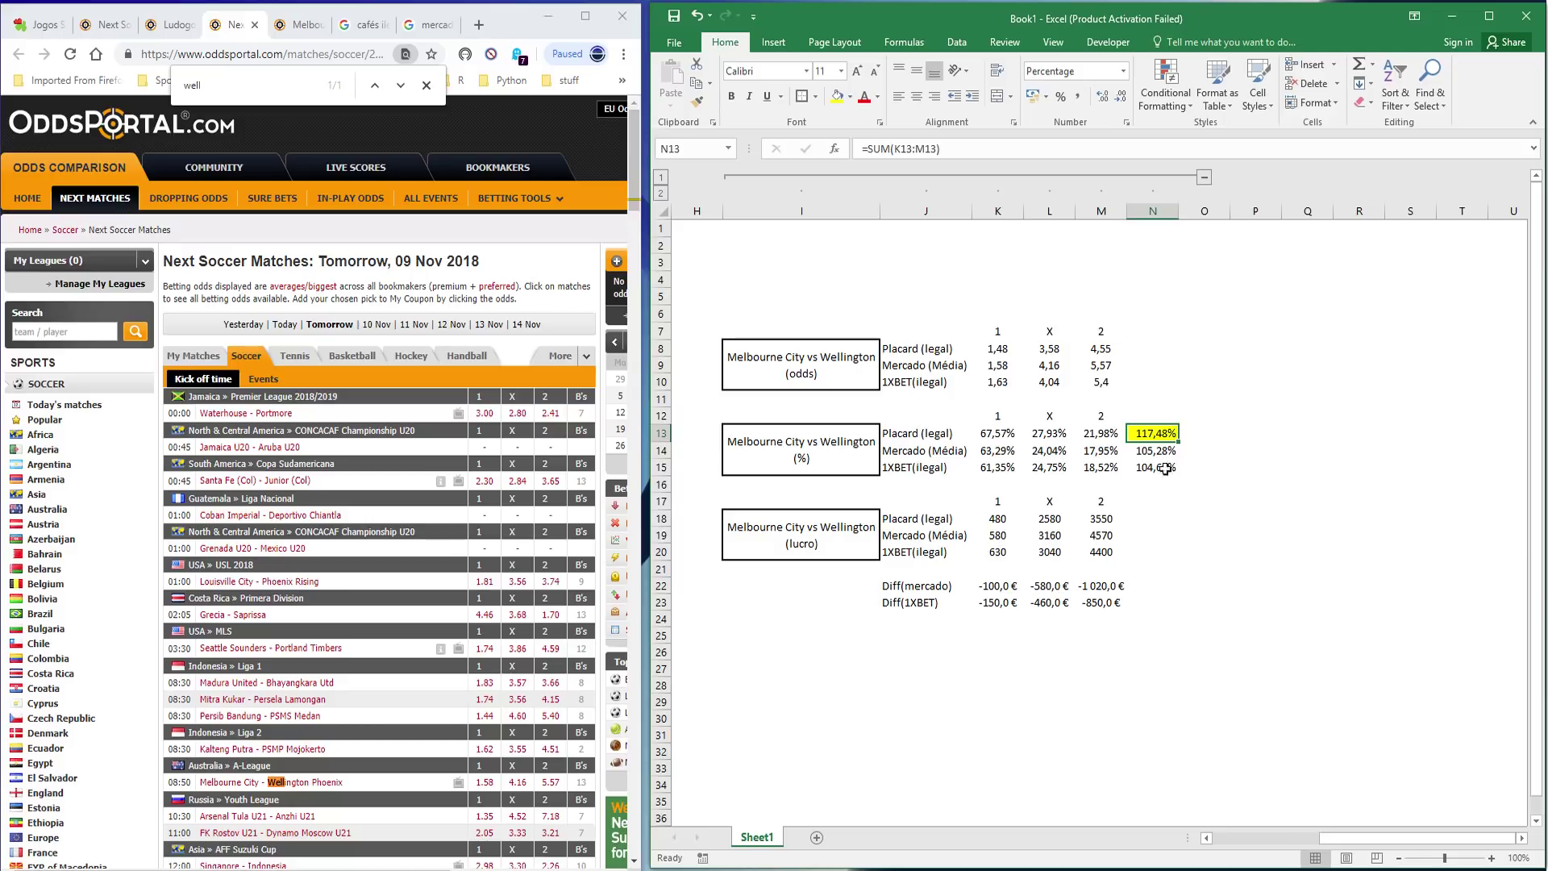
pyautogui.click(996, 366)
pyautogui.click(1053, 368)
pyautogui.click(1105, 367)
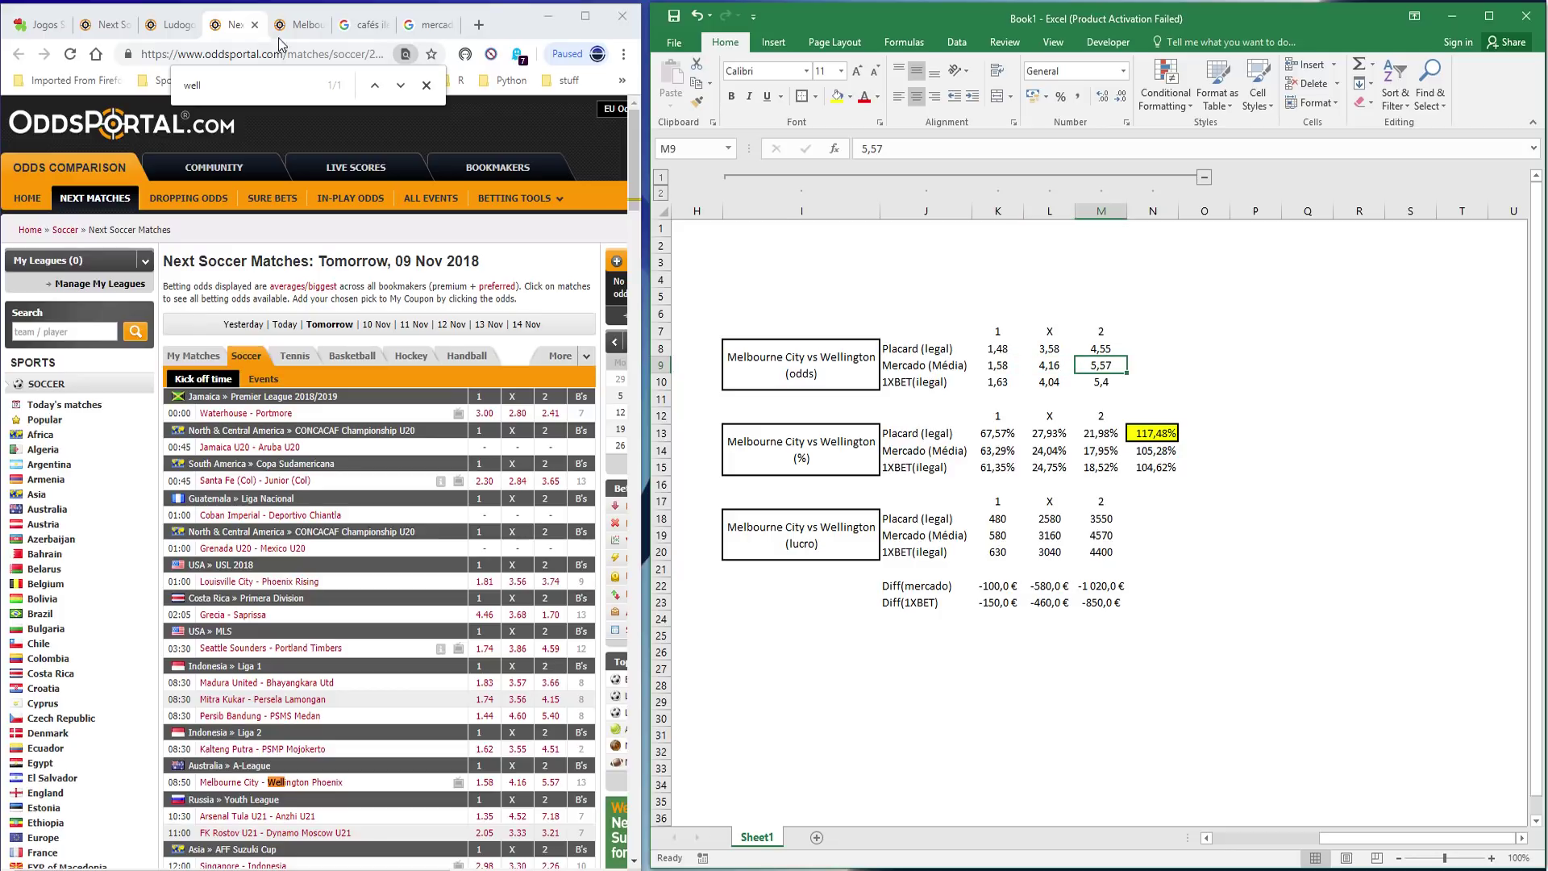
pyautogui.click(298, 24)
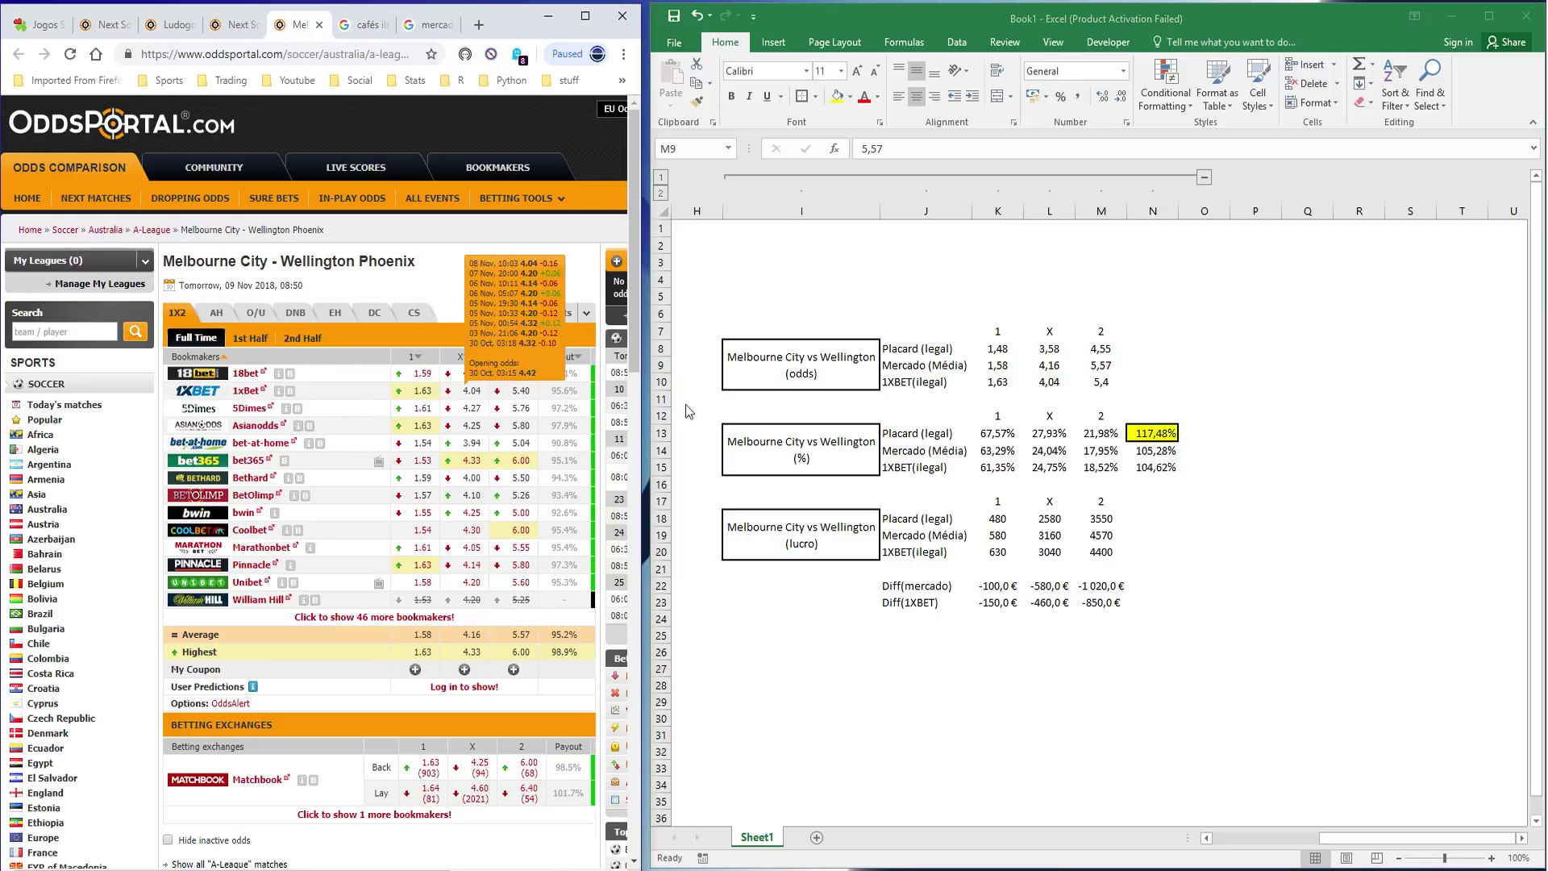
pyautogui.click(1100, 365)
pyautogui.click(1043, 382)
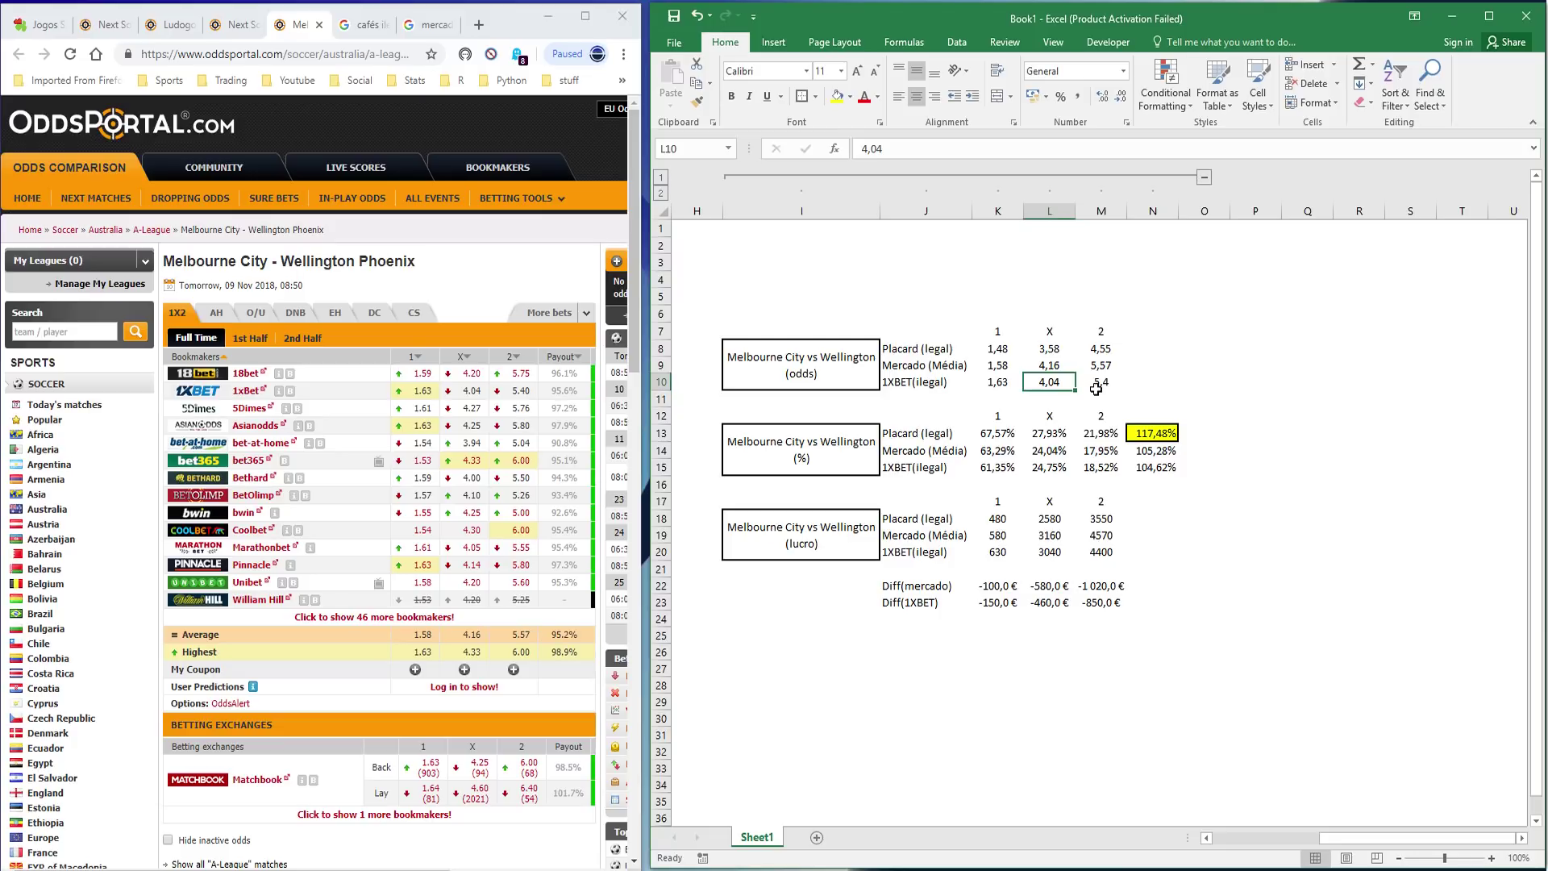
pyautogui.click(1099, 387)
# Open Placard's Australian league events in the browser and compare the Melbourne City vs Wellington odds with the spreadsheet
pyautogui.click(40, 24)
pyautogui.moveTo(258, 129)
pyautogui.click(258, 194)
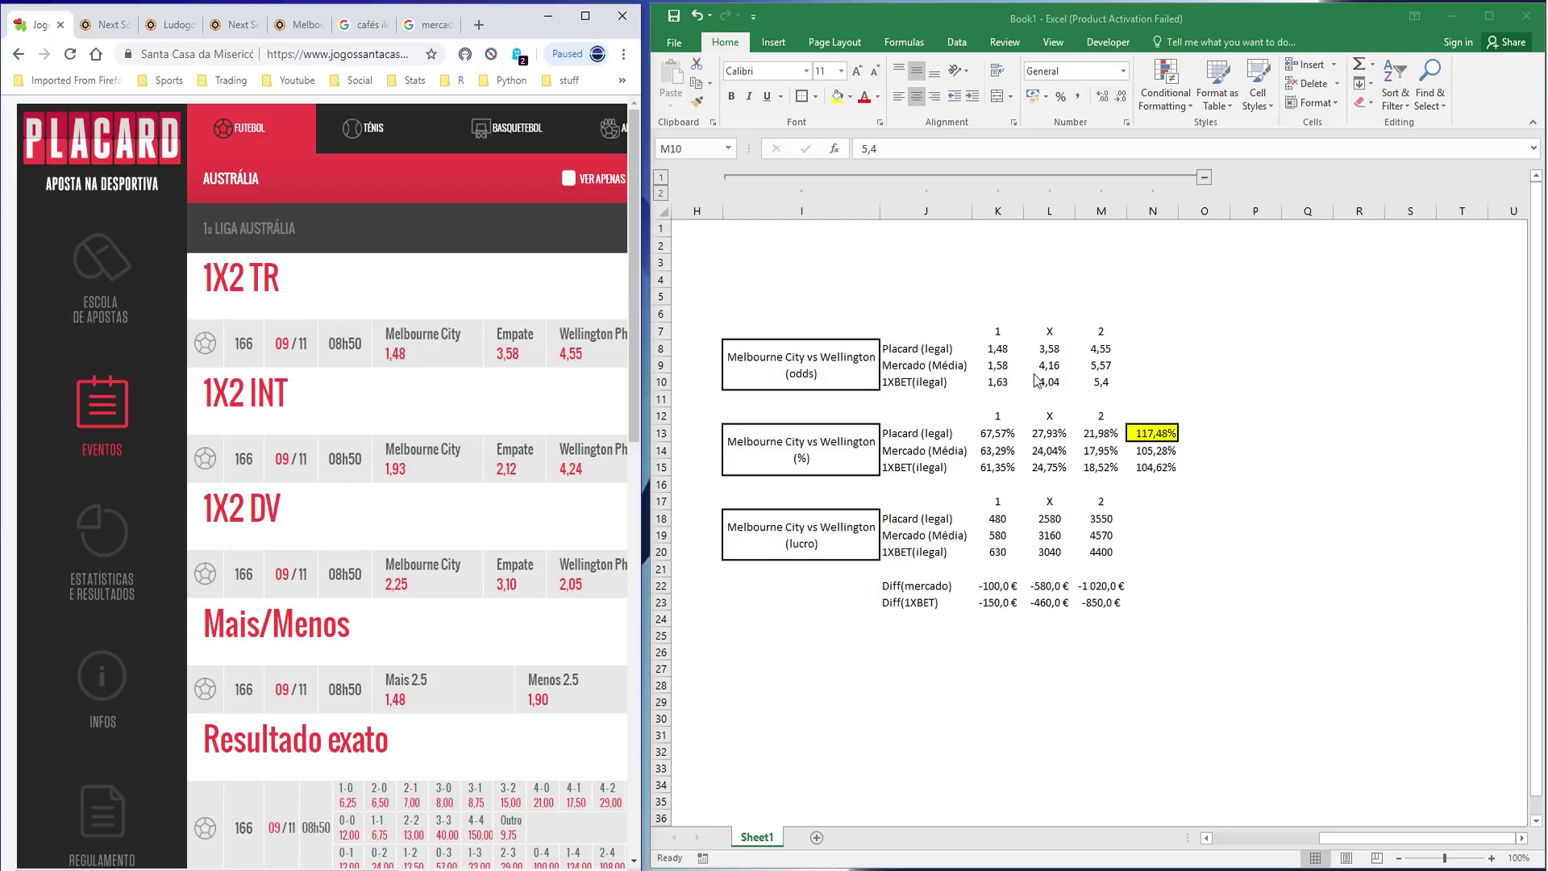
pyautogui.click(1102, 379)
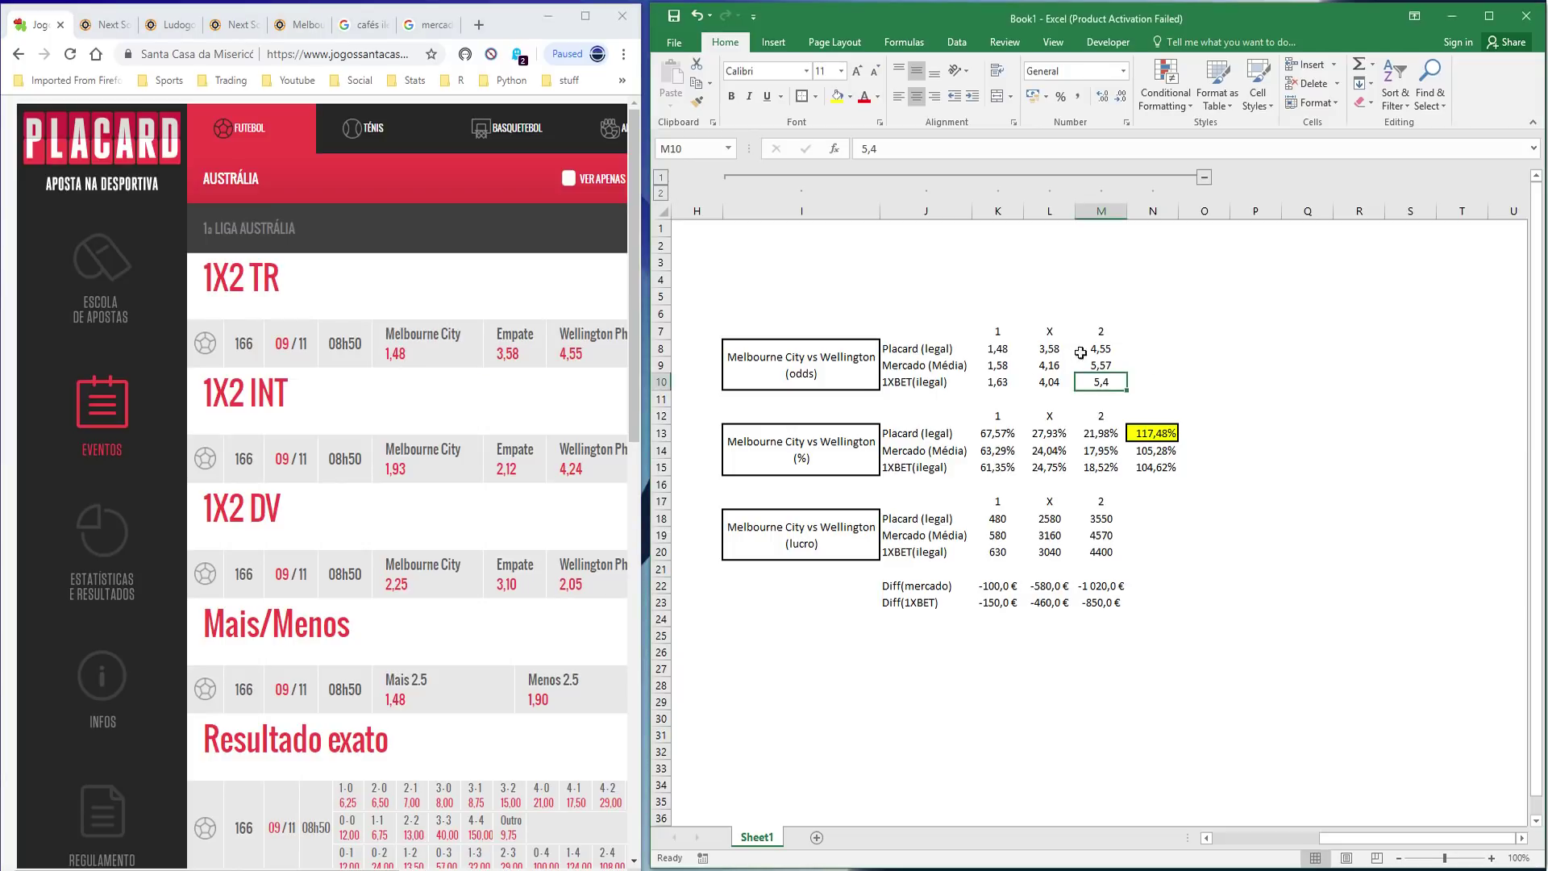
pyautogui.click(1201, 381)
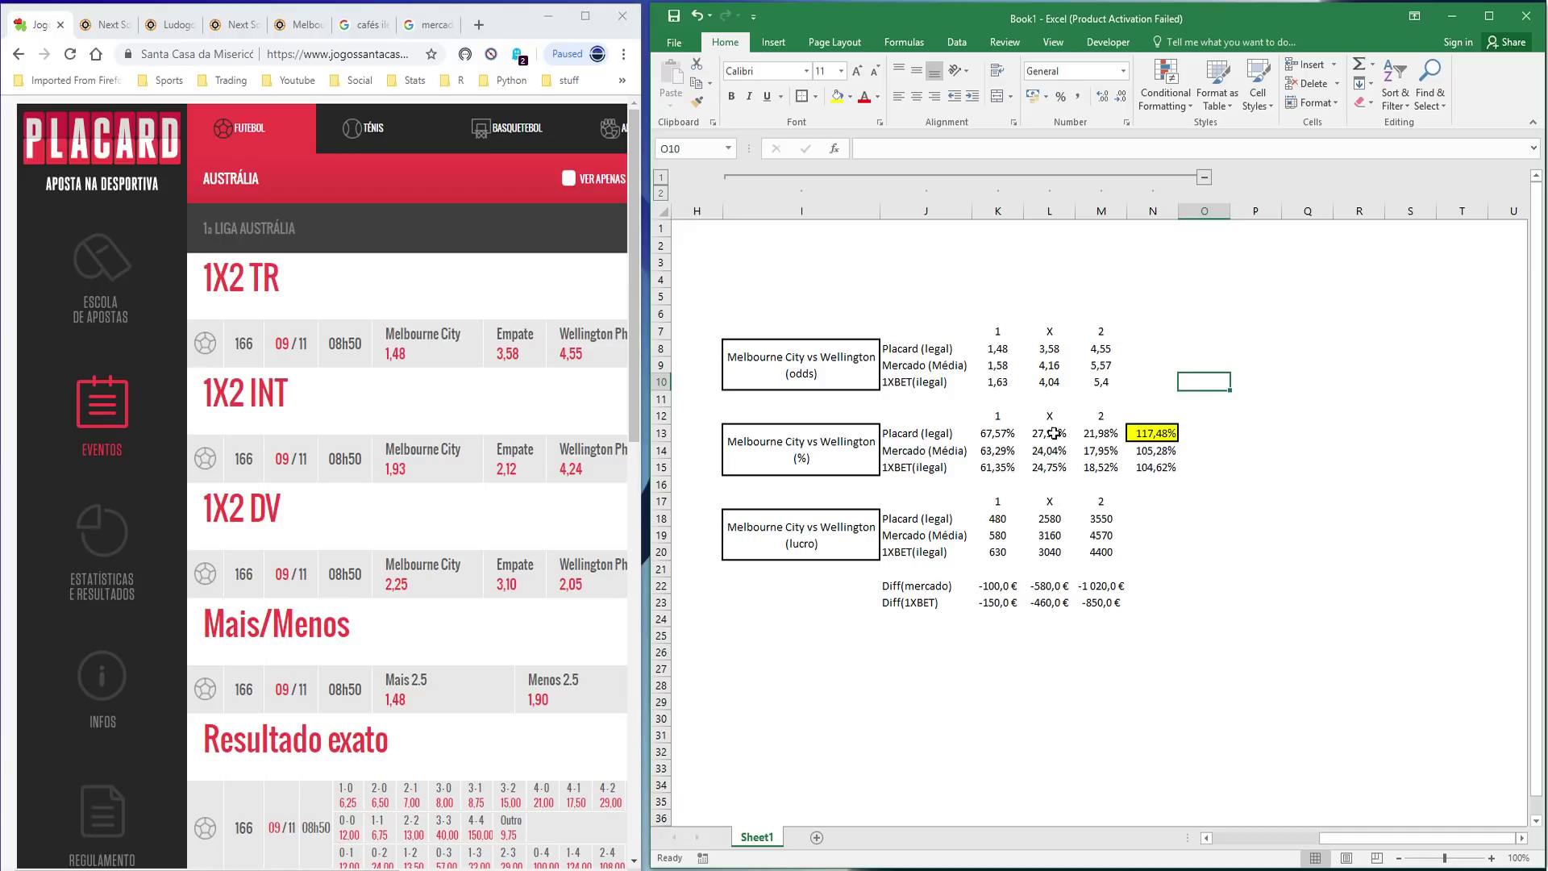
# Review the Melbourne City vs Wellington outcome percentages and totals for Placard, Mercado and 1XBET
pyautogui.moveTo(999, 437); pyautogui.dragTo(1089, 436)
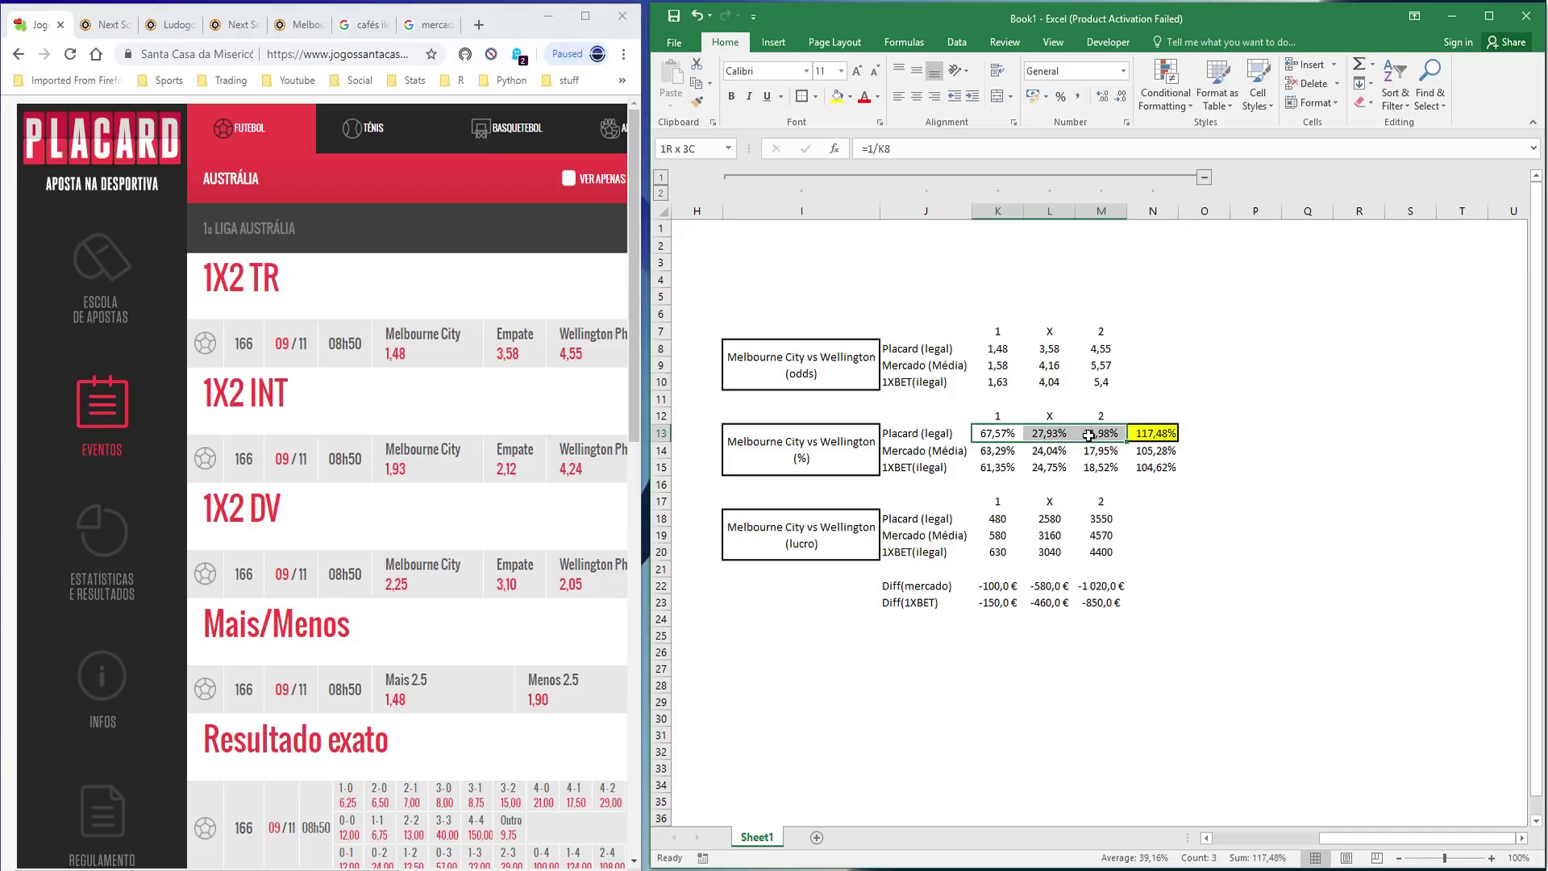
pyautogui.click(1161, 435)
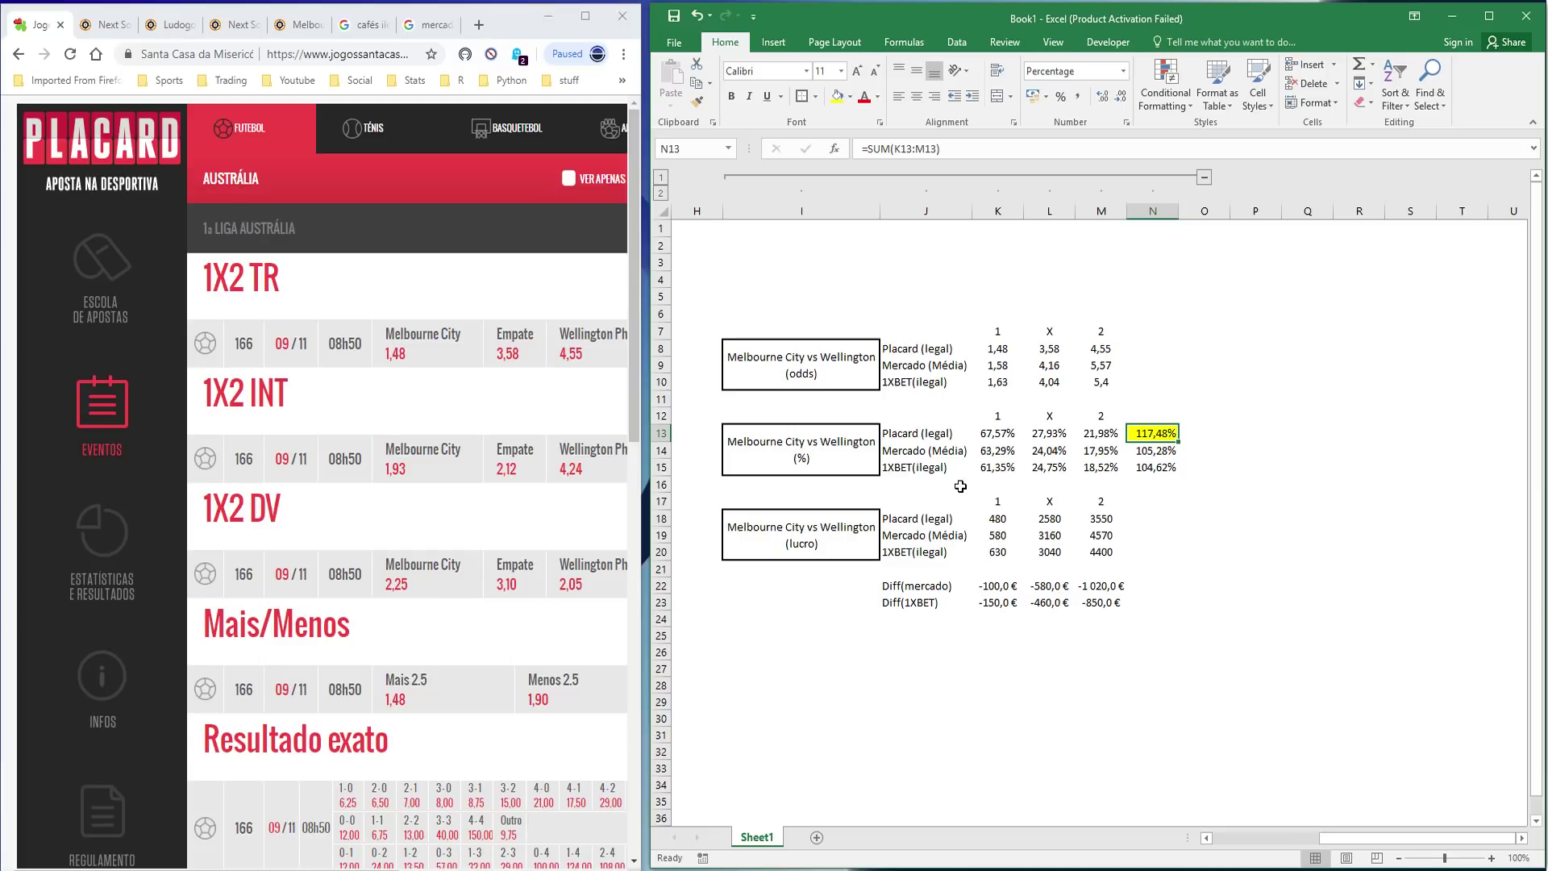
pyautogui.moveTo(997, 452); pyautogui.dragTo(1085, 467)
pyautogui.click(1150, 473)
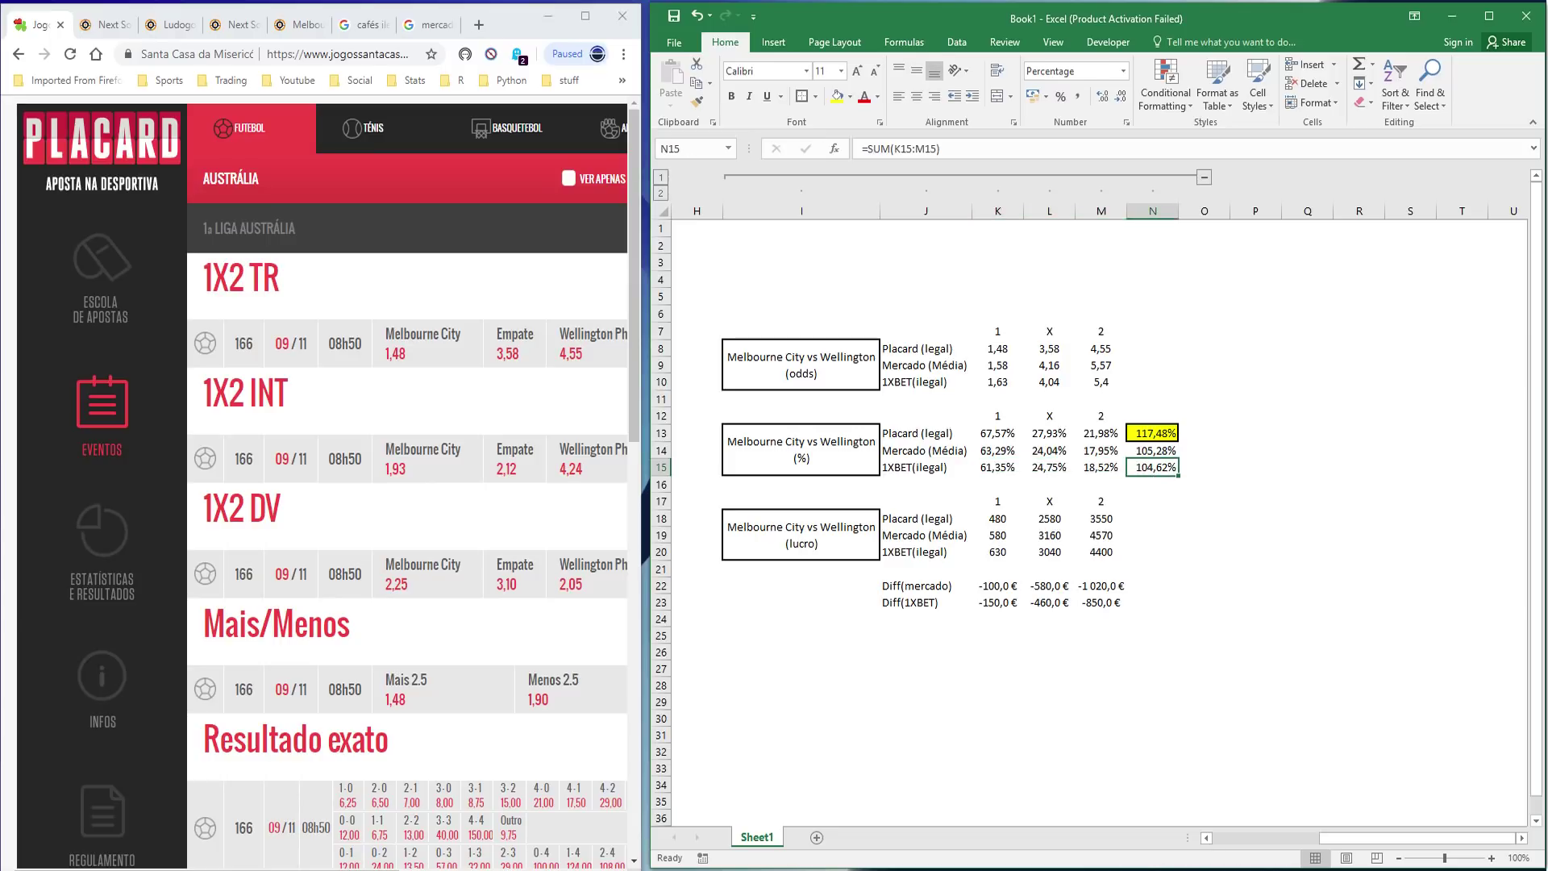
# Review 1XBET's total implied probability for Ludogorets vs Aek together with its three outcome percentages
pyautogui.moveTo(1331, 839); pyautogui.dragTo(1216, 845)
pyautogui.click(1095, 471)
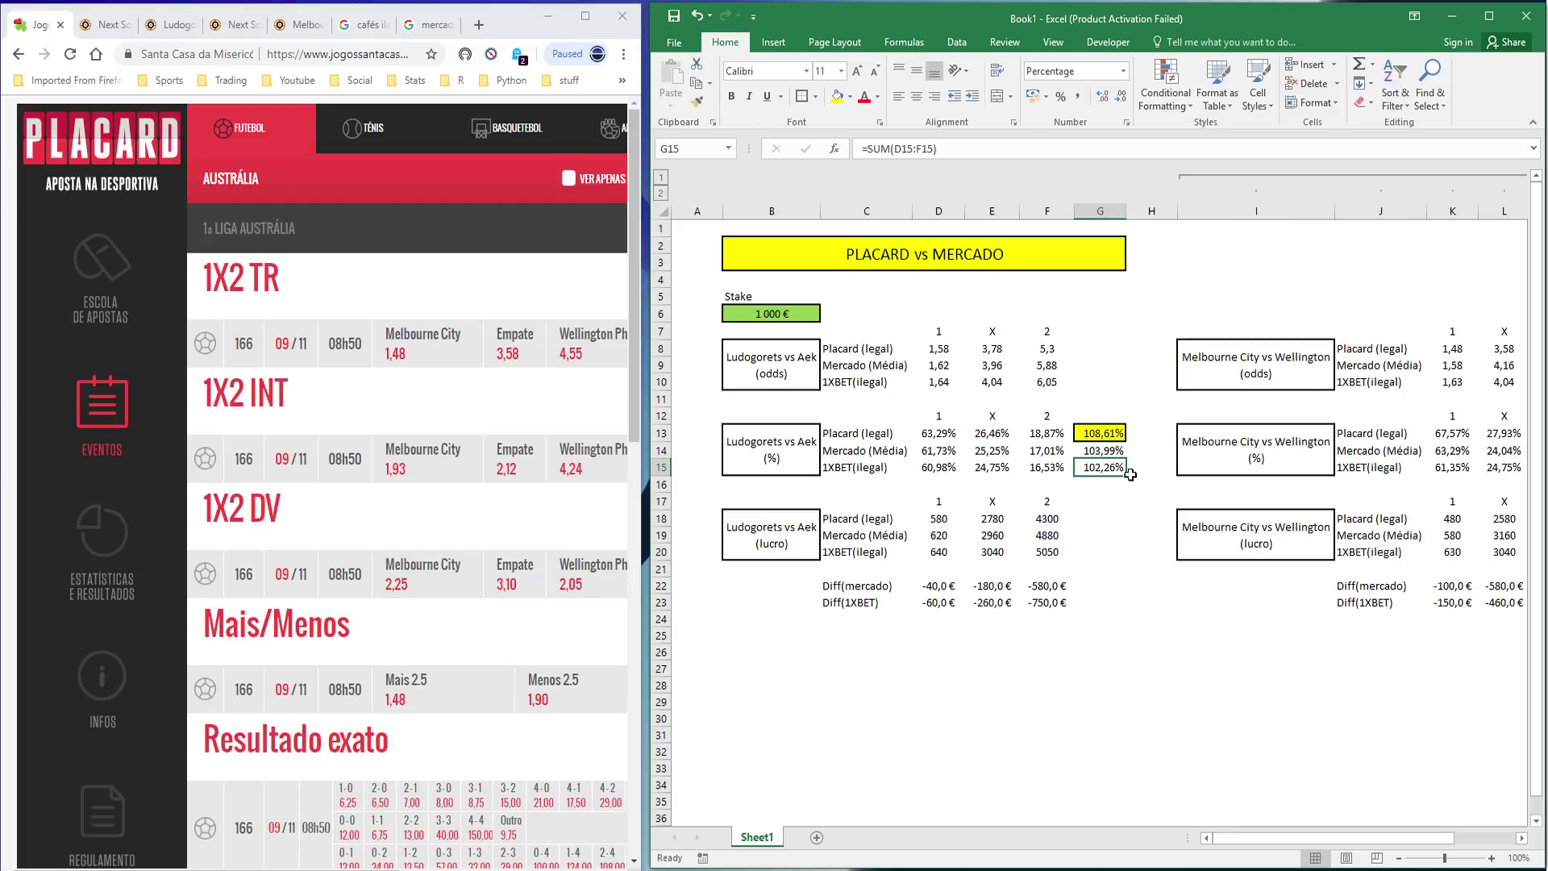
pyautogui.moveTo(942, 468); pyautogui.dragTo(1036, 468)
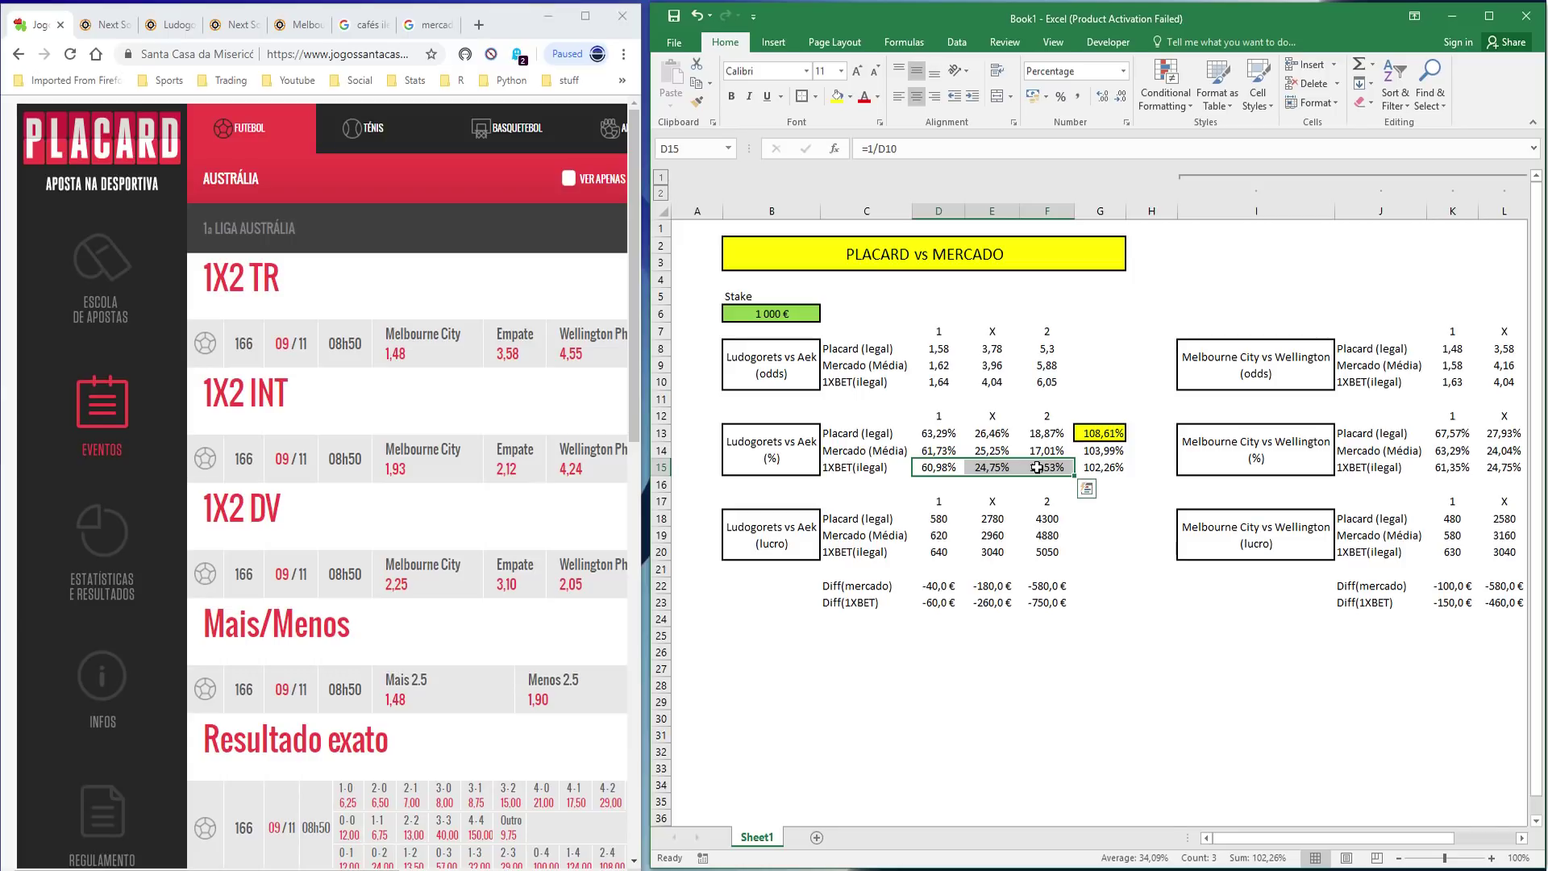
pyautogui.click(1147, 531)
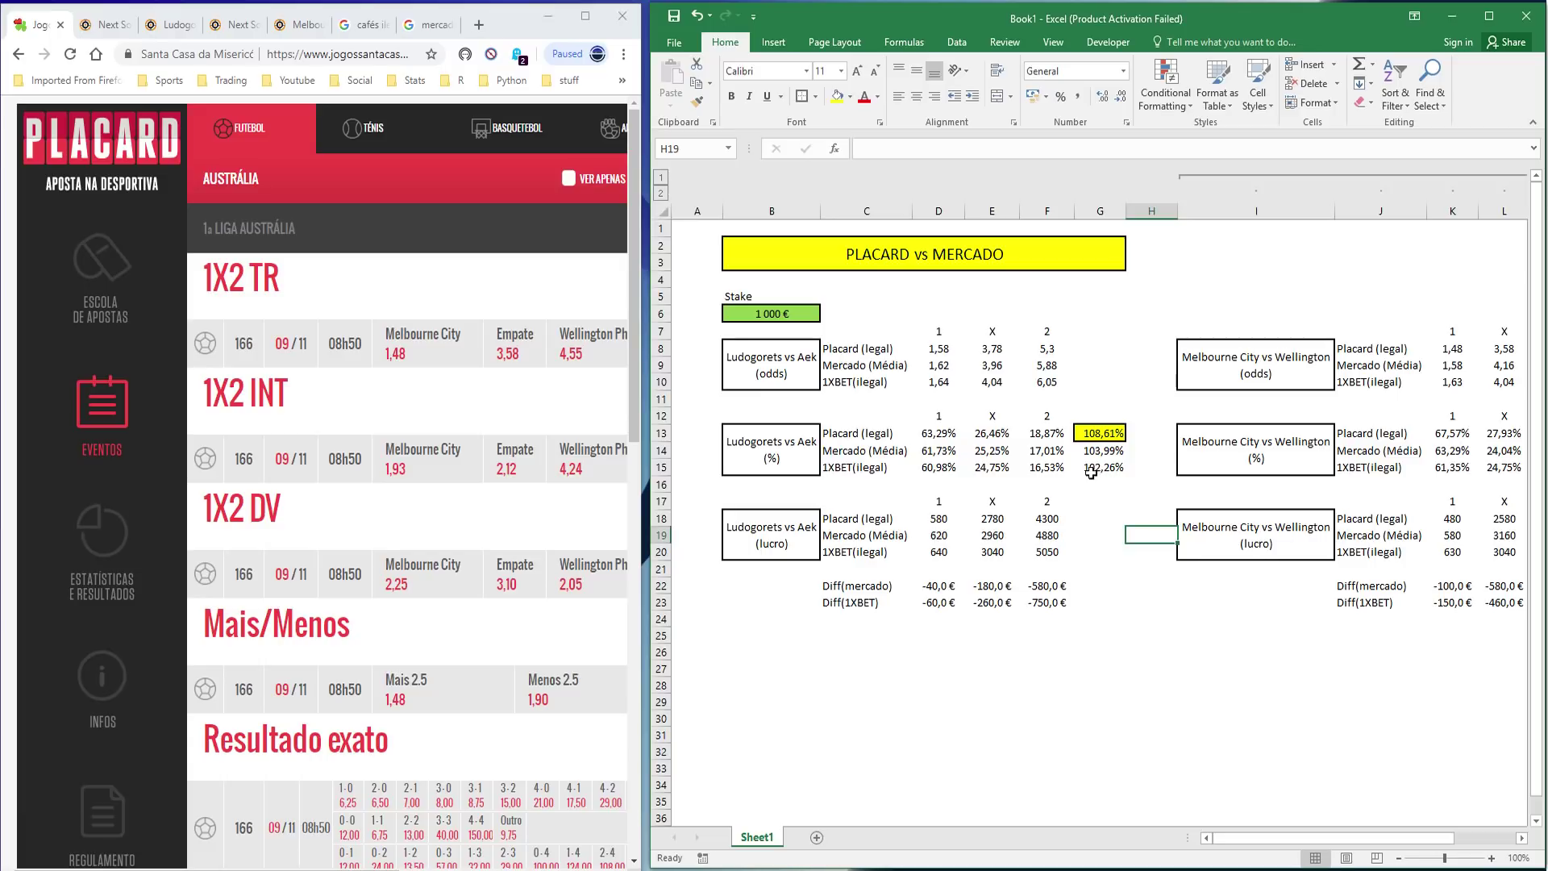
pyautogui.moveTo(940, 467); pyautogui.dragTo(1032, 465)
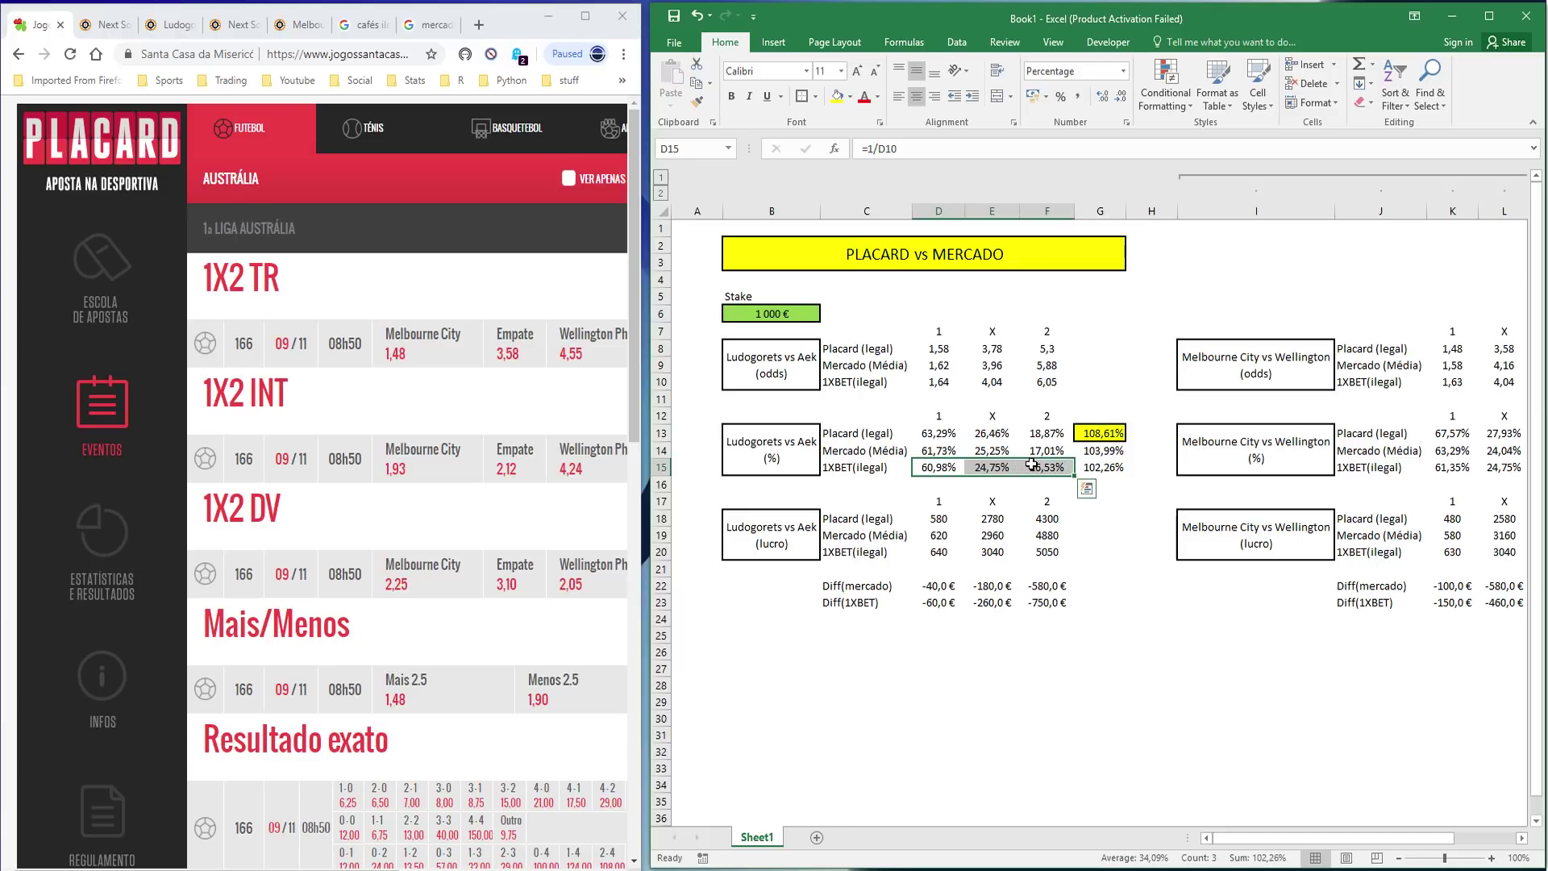
pyautogui.click(1134, 581)
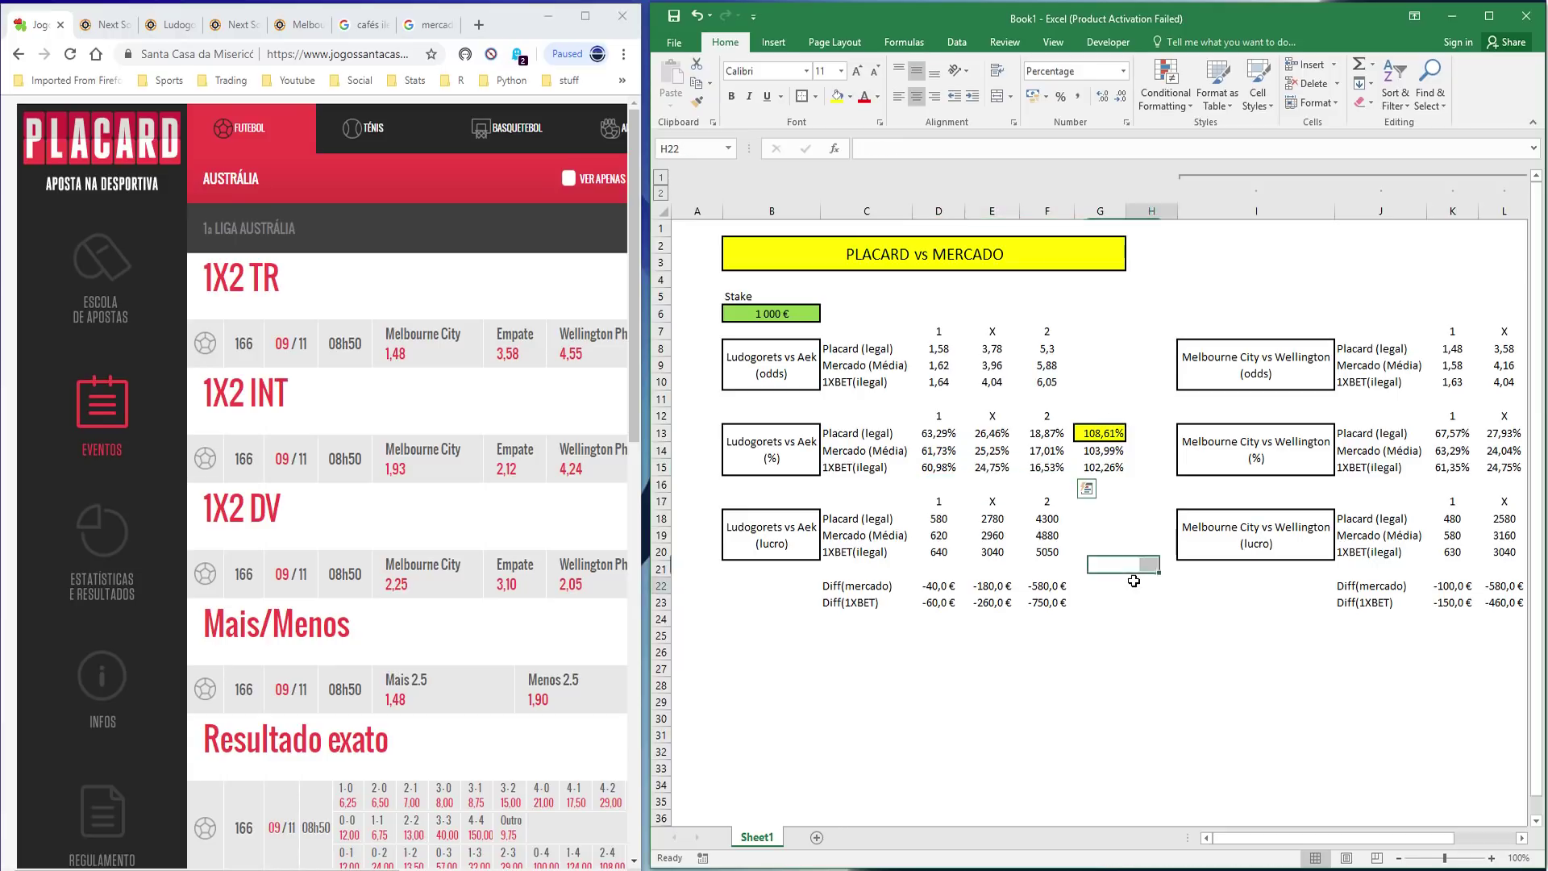
# Compare the total implied probabilities of Ludogorets vs Aek with those of Melbourne City vs Wellington
pyautogui.moveTo(1290, 840); pyautogui.dragTo(1351, 848)
pyautogui.click(859, 470)
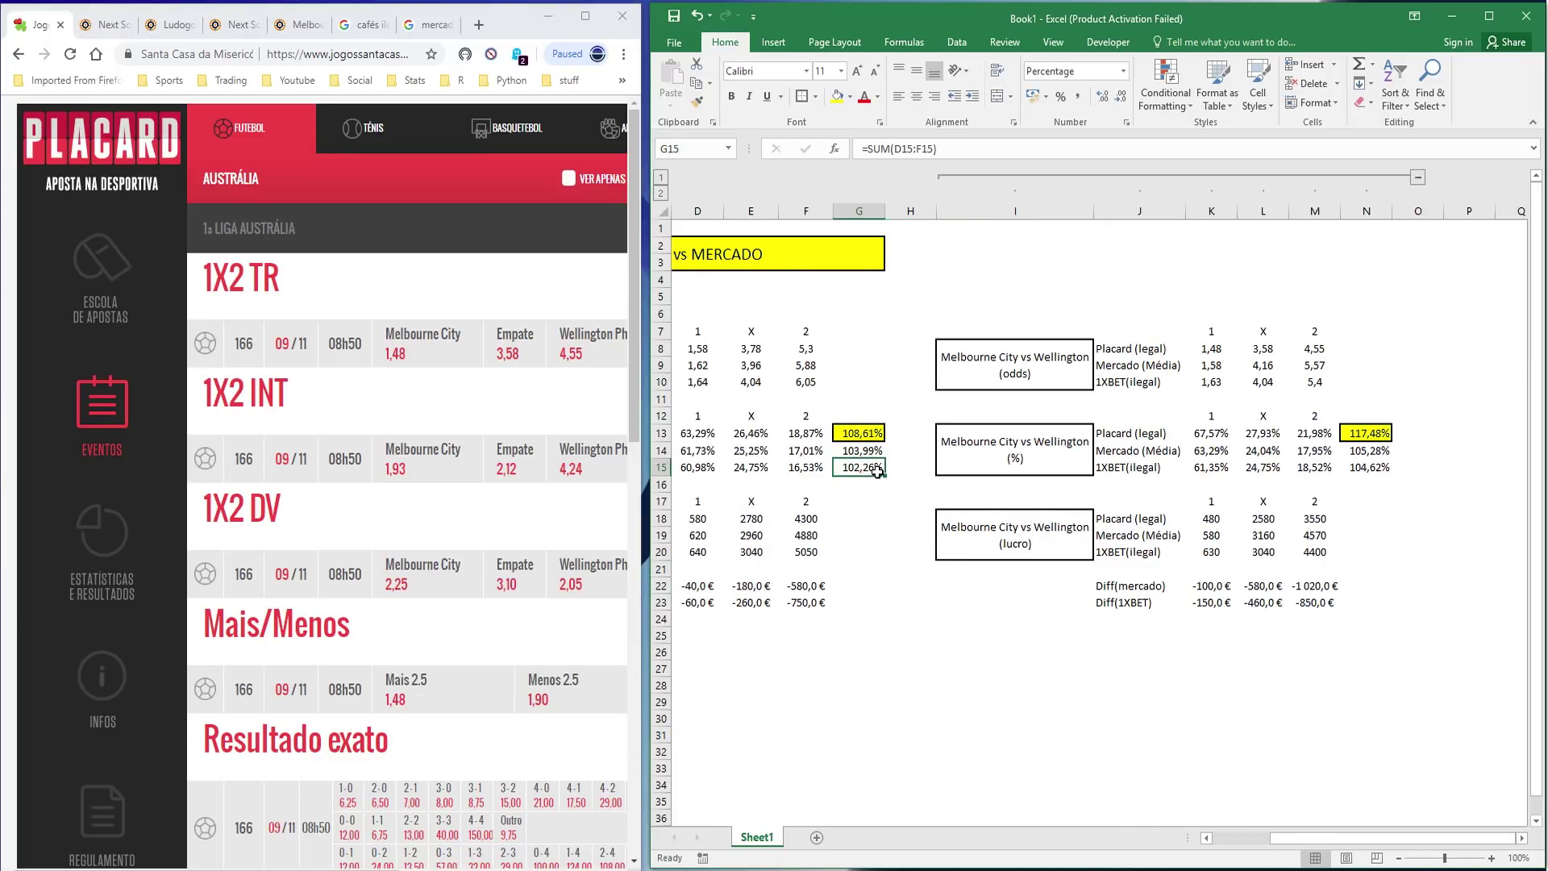
pyautogui.click(1523, 839)
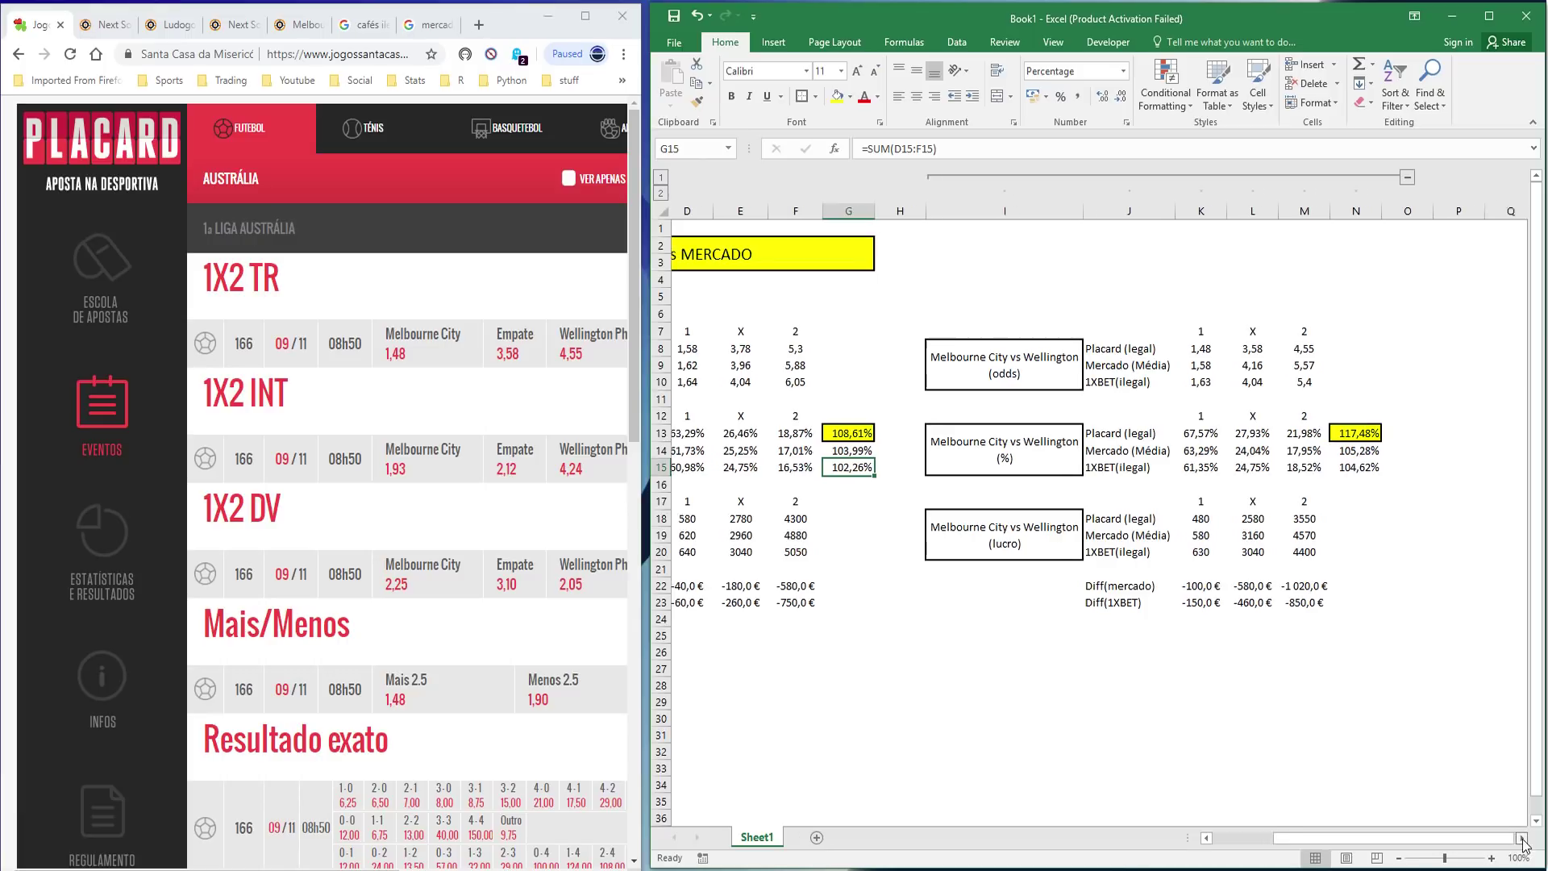
pyautogui.click(1523, 840)
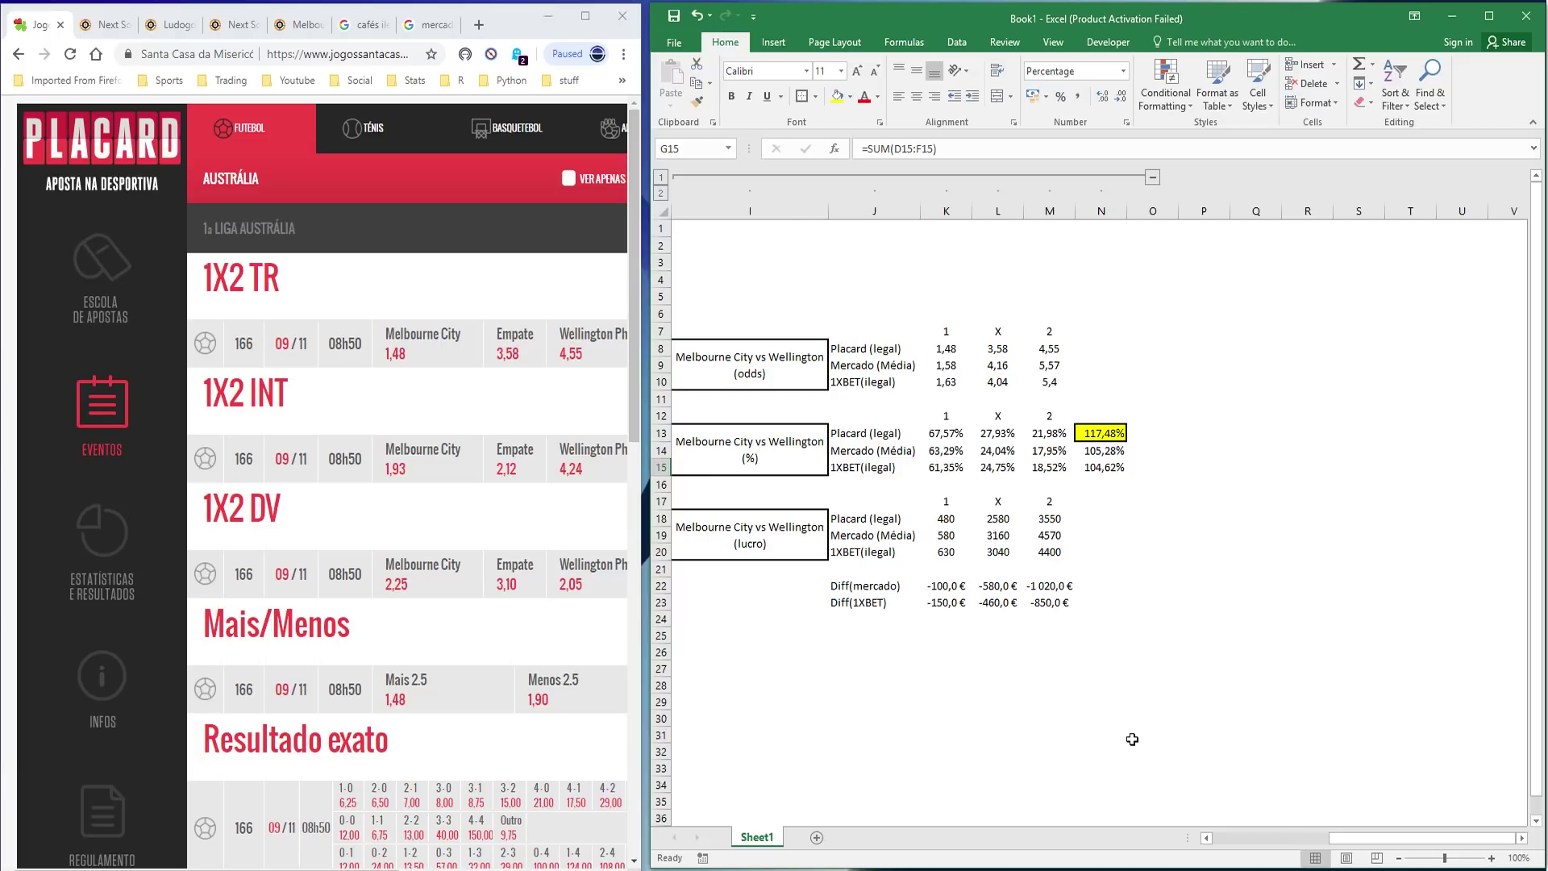
pyautogui.click(1189, 734)
pyautogui.moveTo(1355, 838); pyautogui.dragTo(1182, 735)
pyautogui.click(1038, 674)
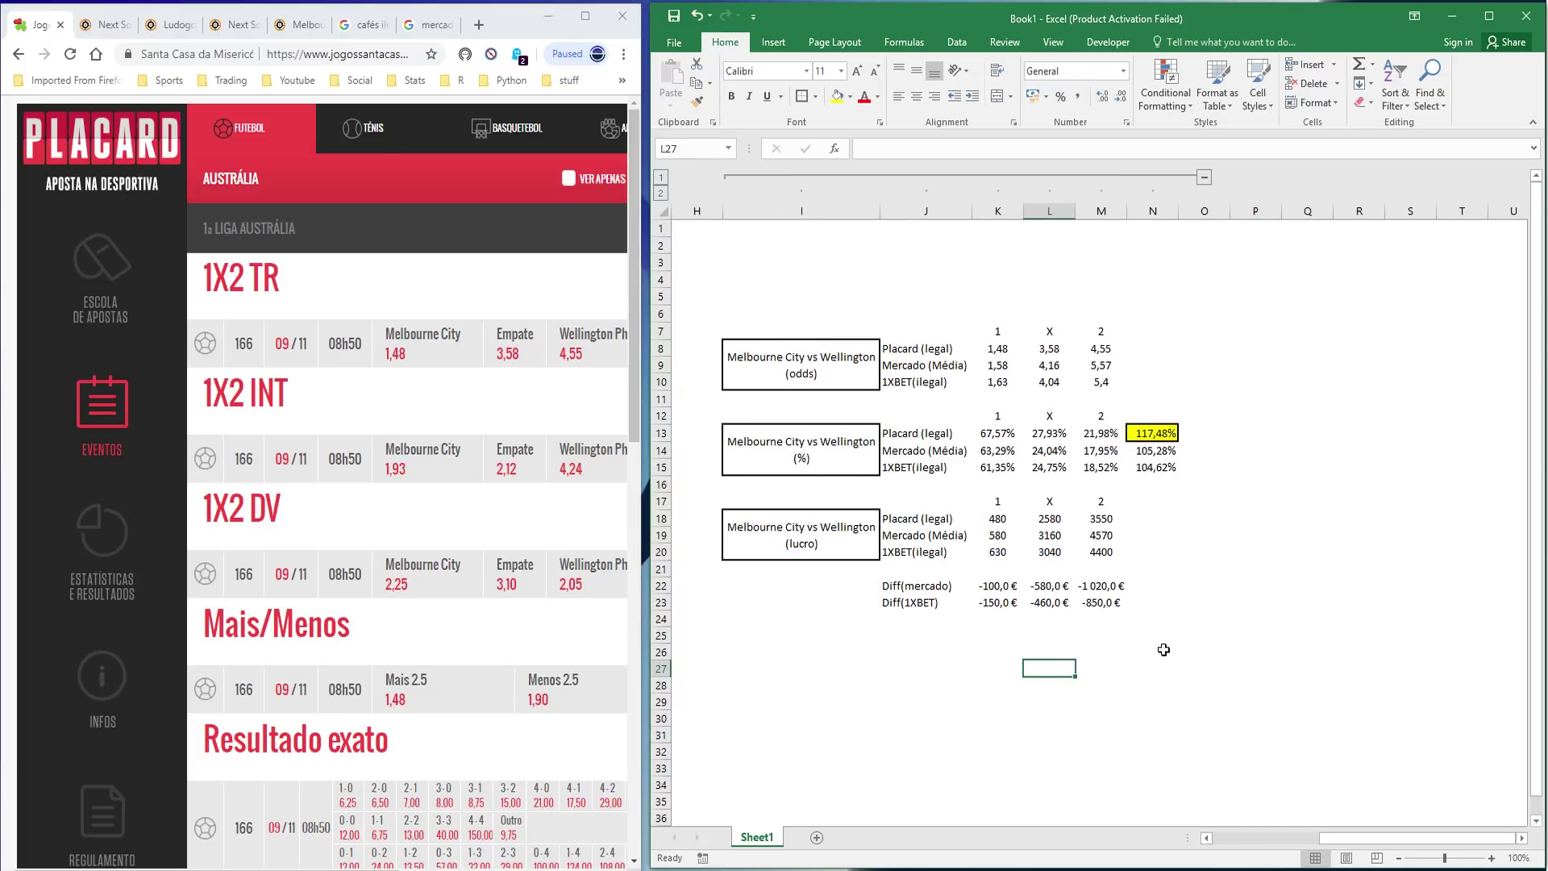
pyautogui.moveTo(1337, 839); pyautogui.dragTo(1049, 798)
pyautogui.click(992, 733)
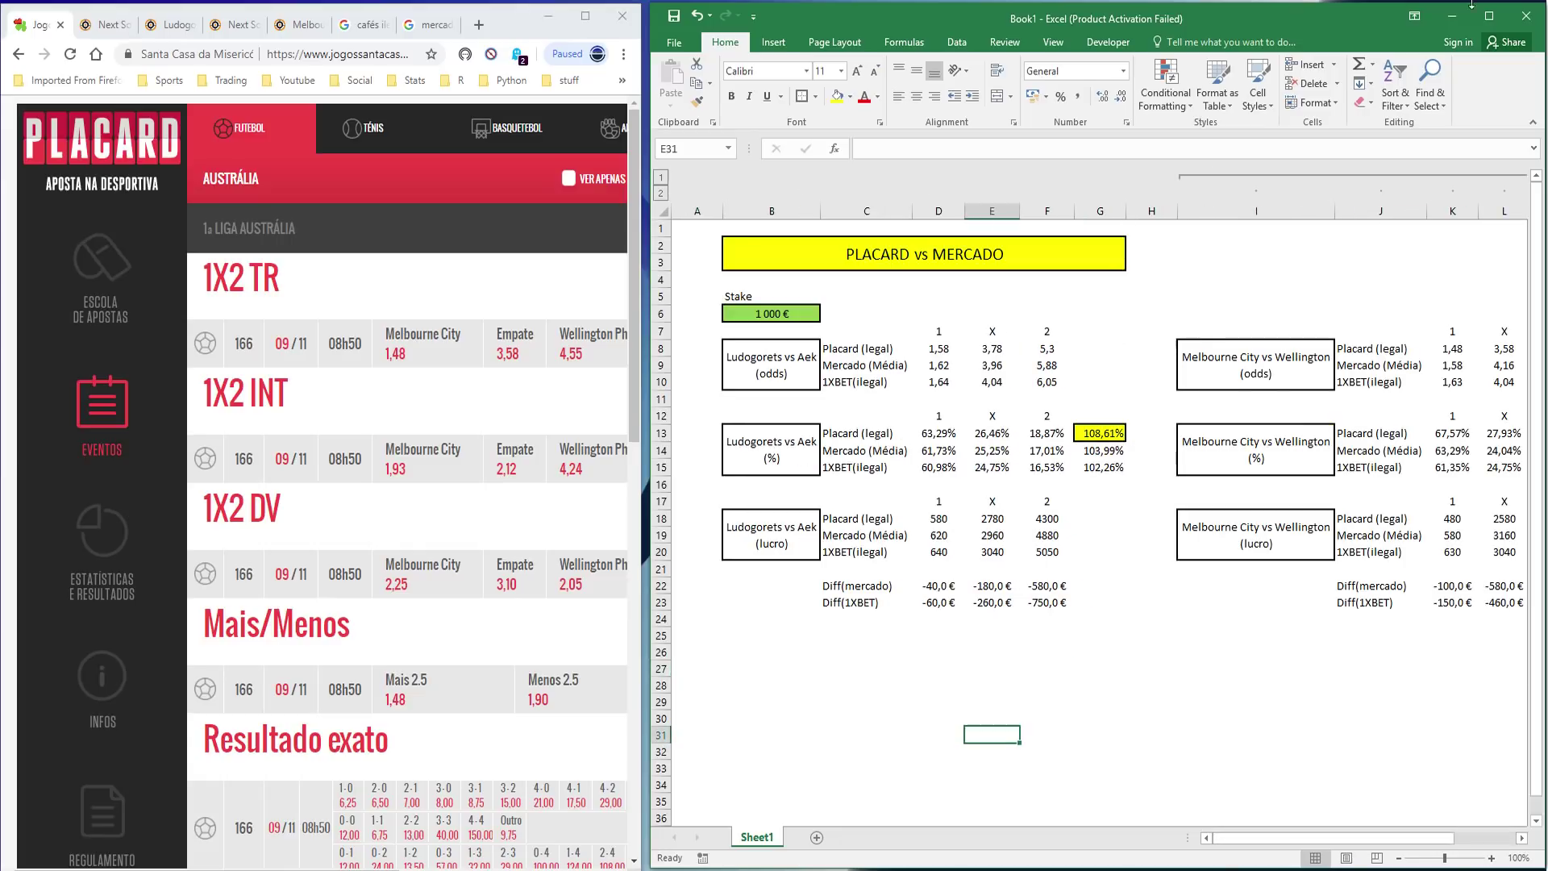
# Switch to the browser in full size and look through the Google results for "cafés ilegais de apostas" and "mercado paralelo de apostas"
pyautogui.click(1453, 16)
pyautogui.click(586, 17)
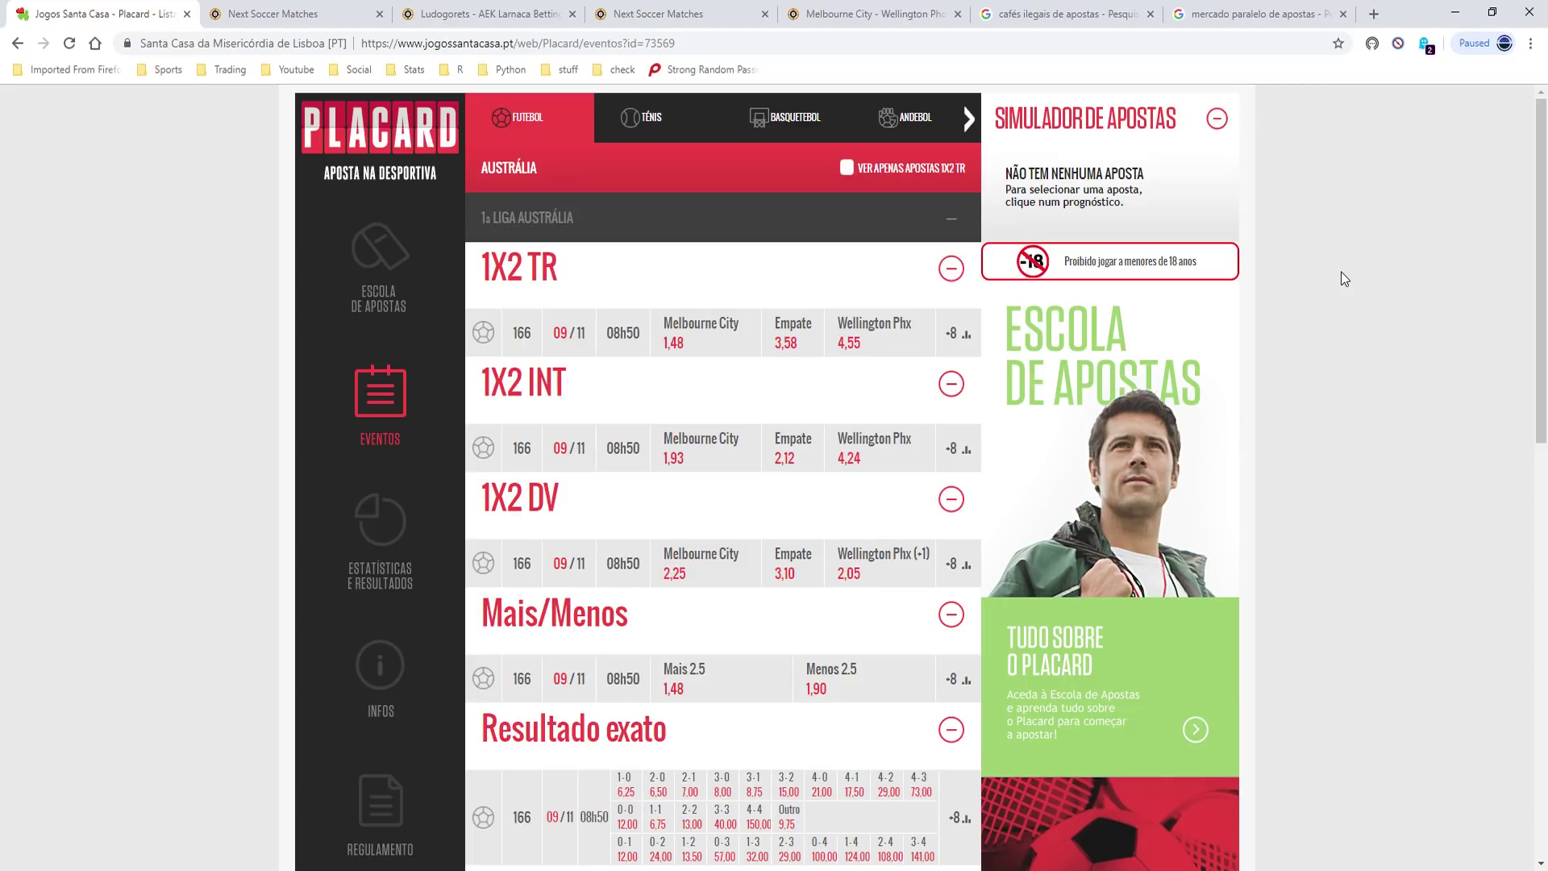
pyautogui.click(1064, 14)
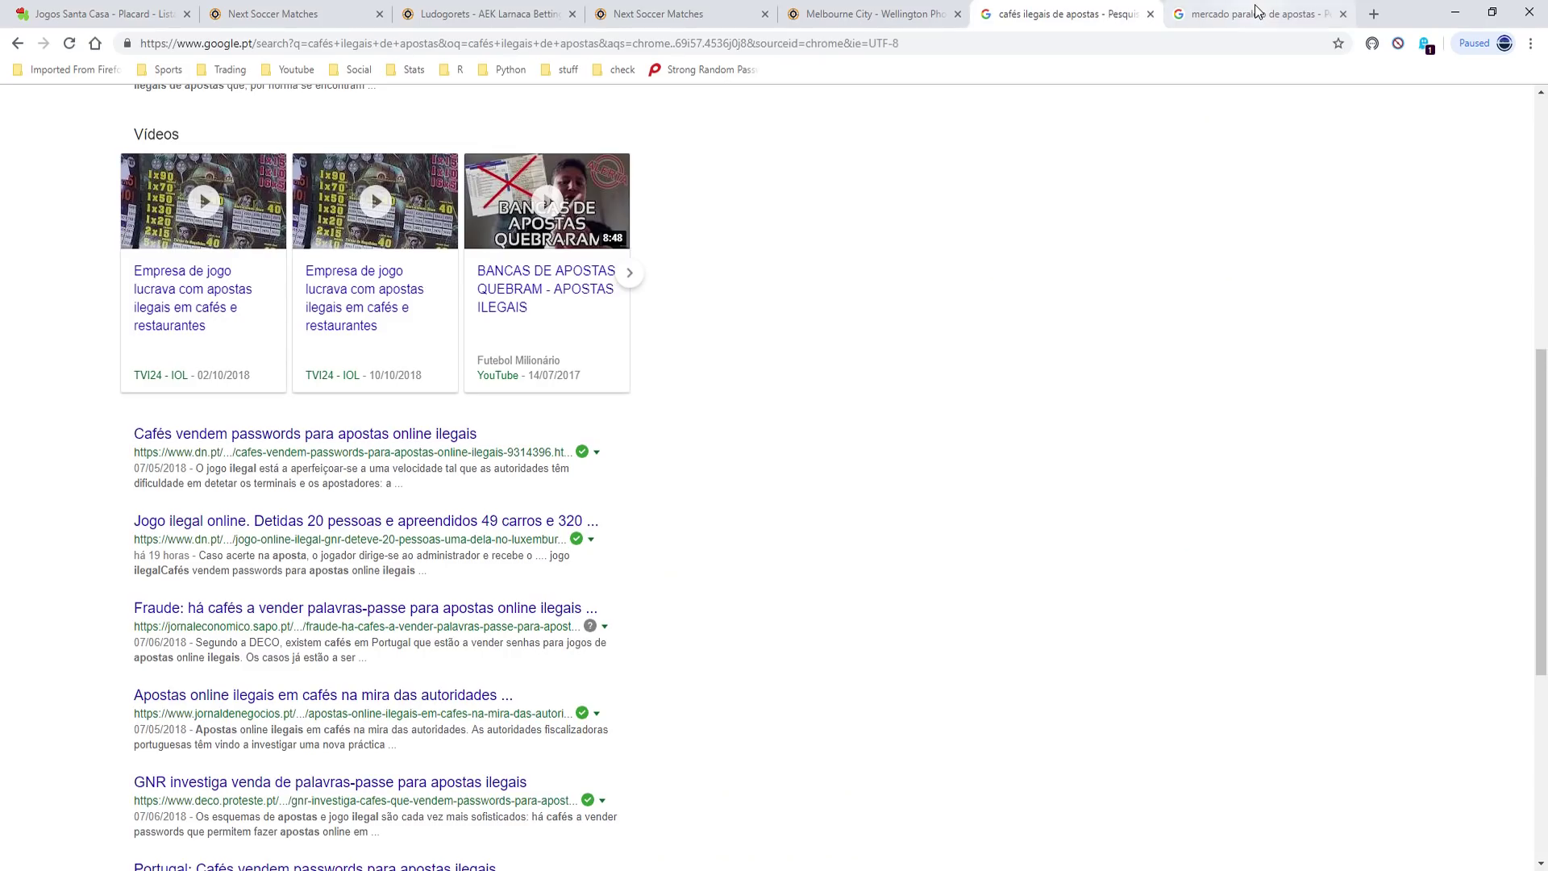
pyautogui.click(1290, 15)
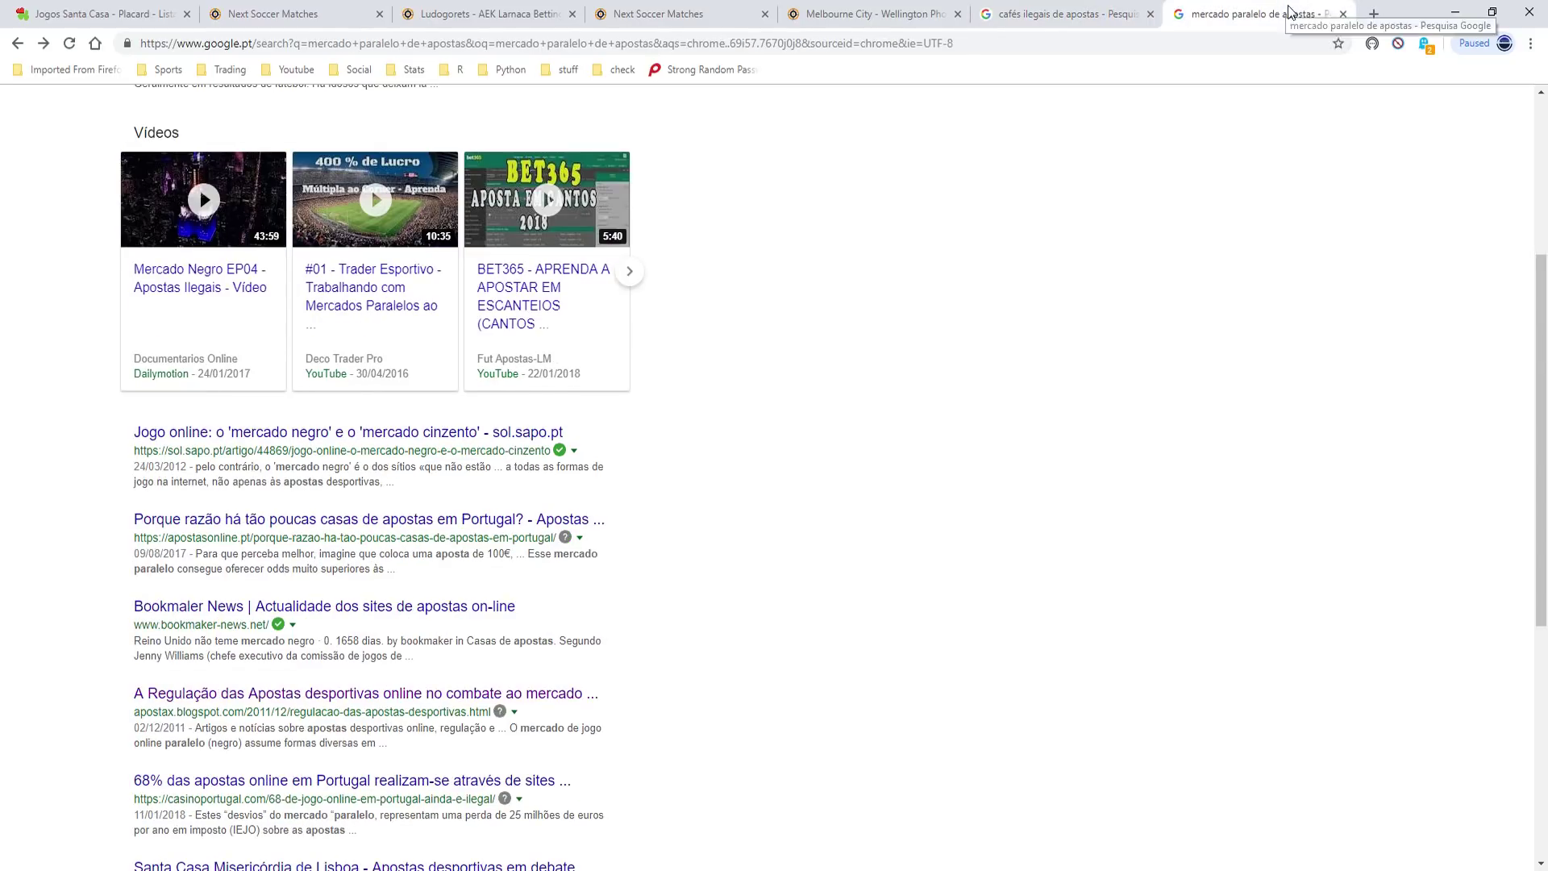
pyautogui.moveTo(1542, 303)
pyautogui.mouseDown()
pyautogui.moveTo(1542, 230)
pyautogui.moveTo(1542, 280)
pyautogui.mouseUp()
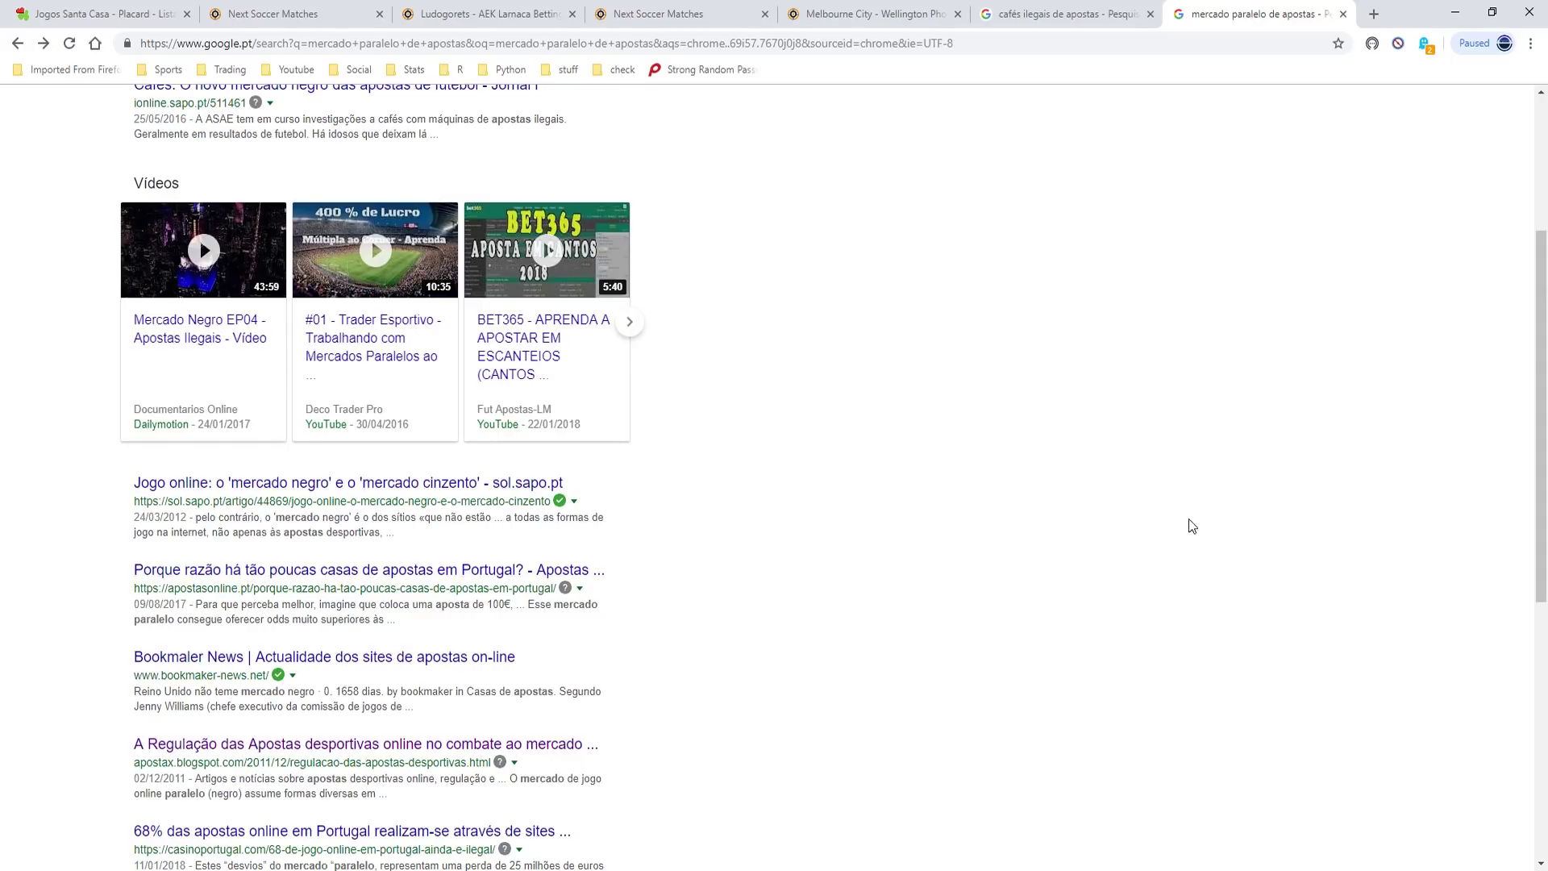
pyautogui.moveTo(1541, 248); pyautogui.dragTo(1533, 392)
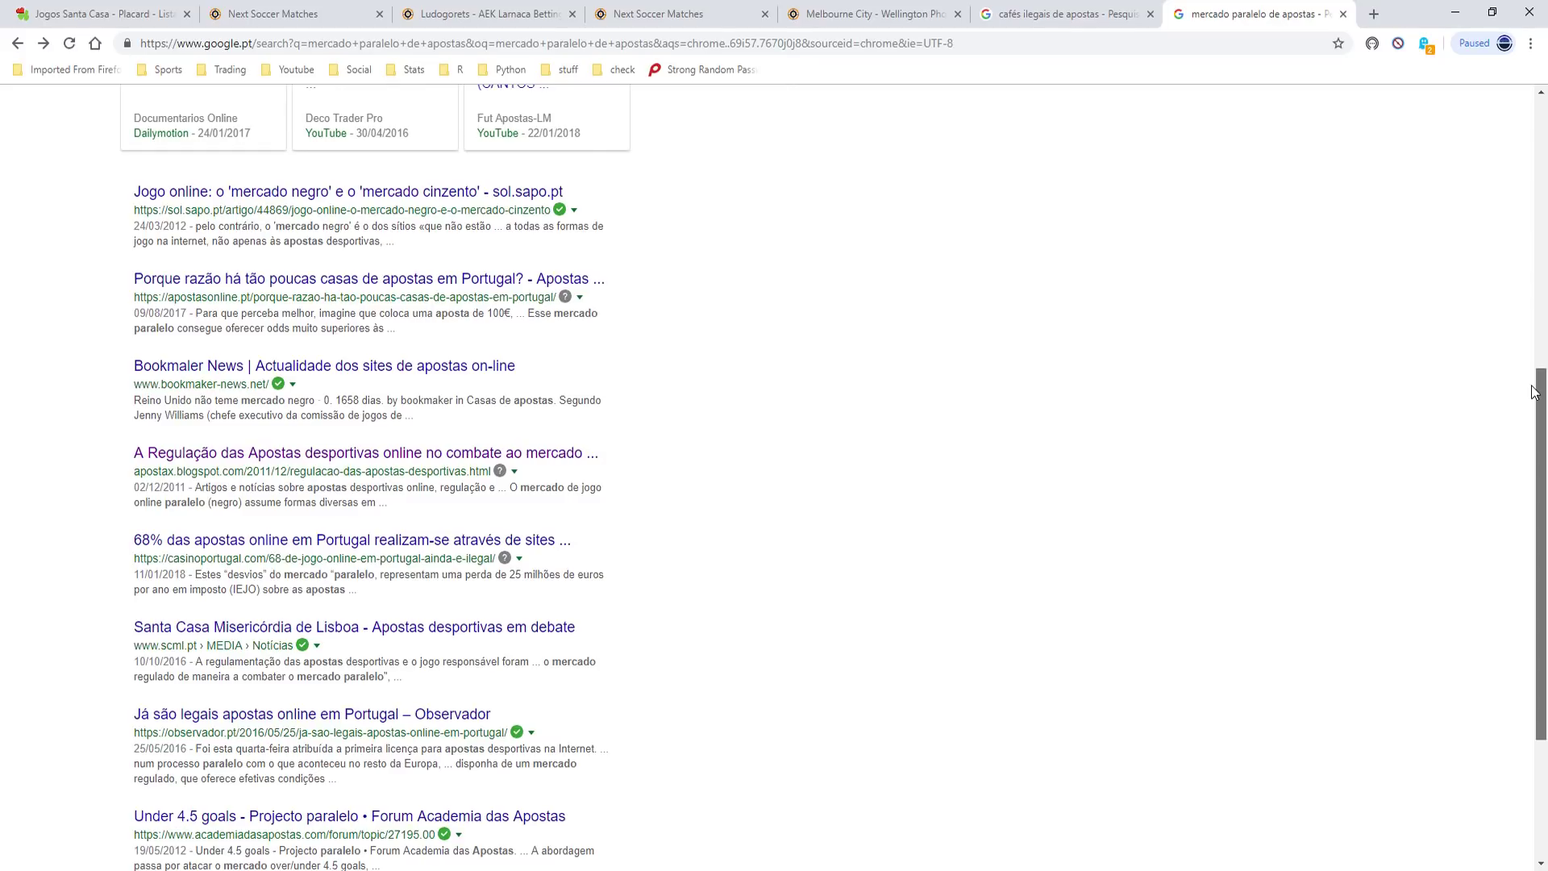
pyautogui.moveTo(1534, 393); pyautogui.dragTo(1536, 263)
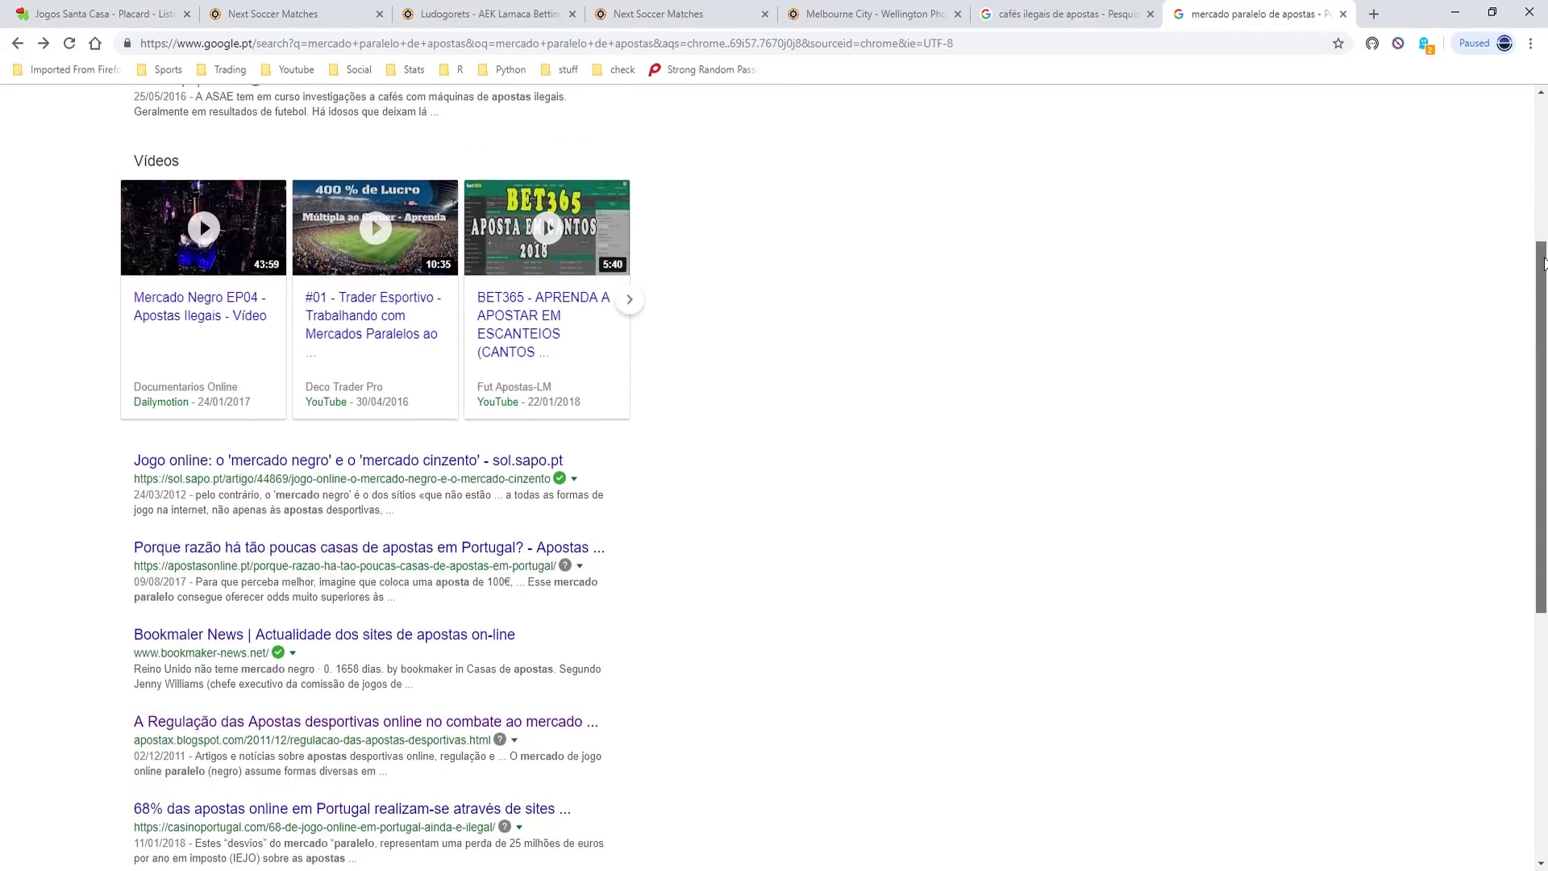